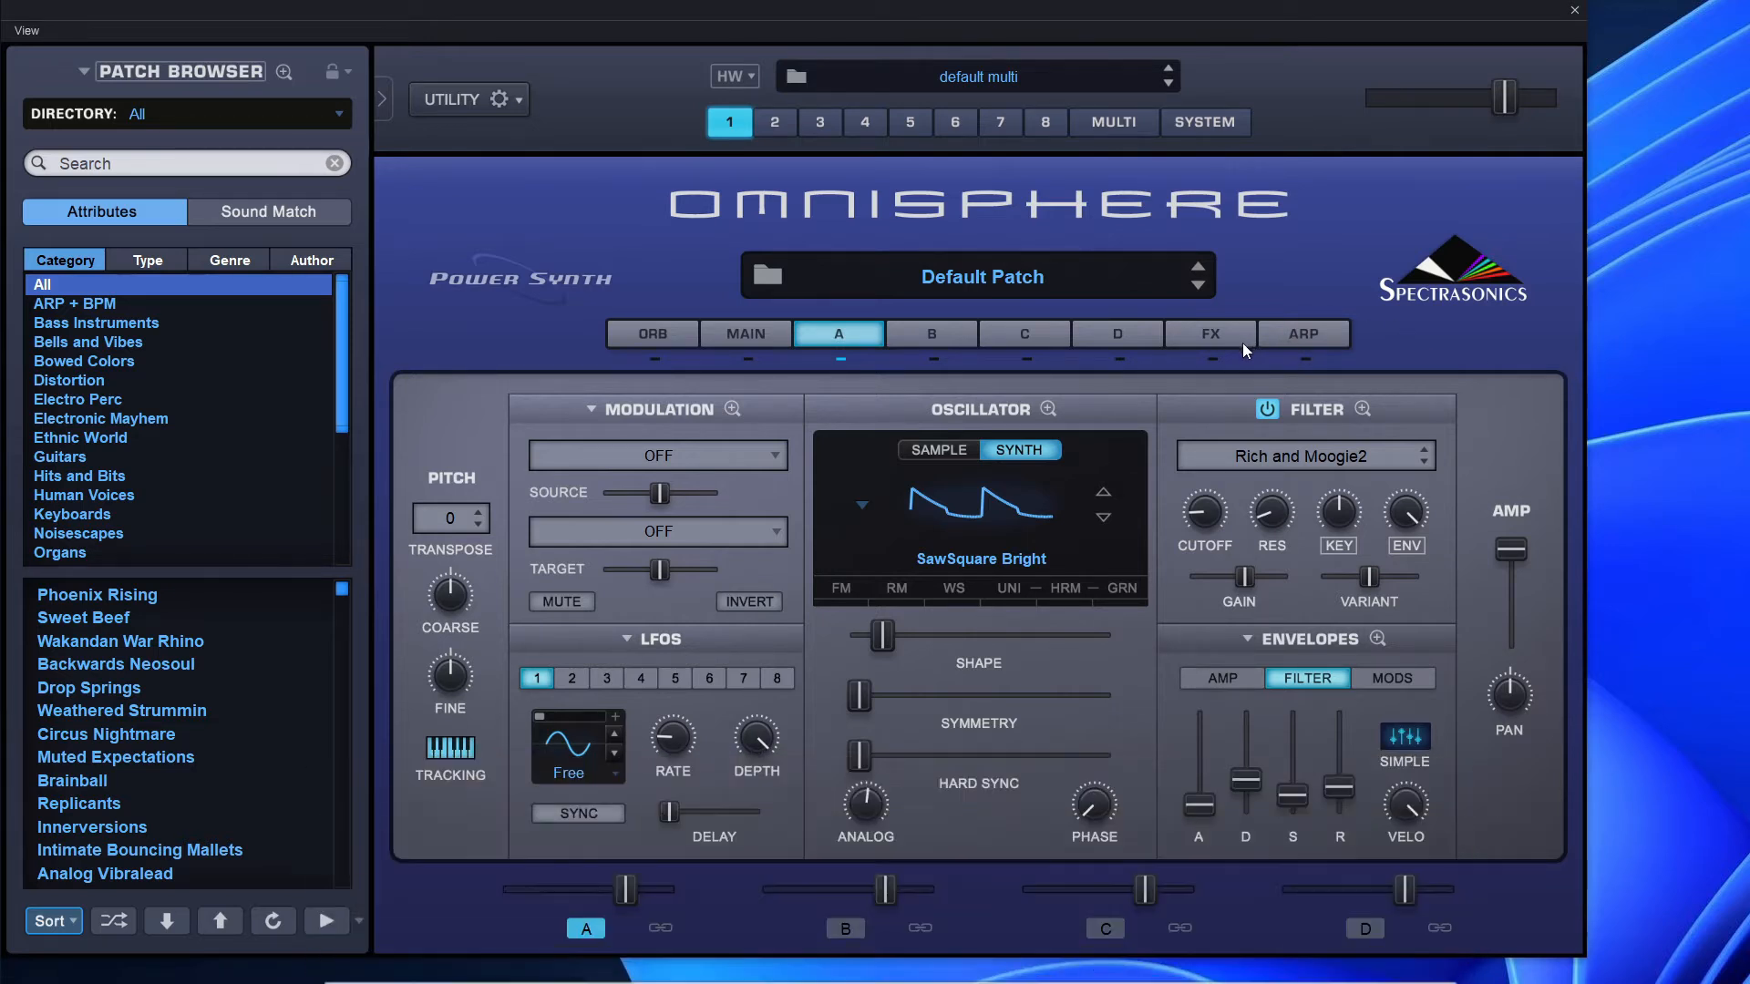
# - Load the Unclean Channel effect from Sonic Extensions into the first slot of the common effects rack
pyautogui.click(1222, 335)
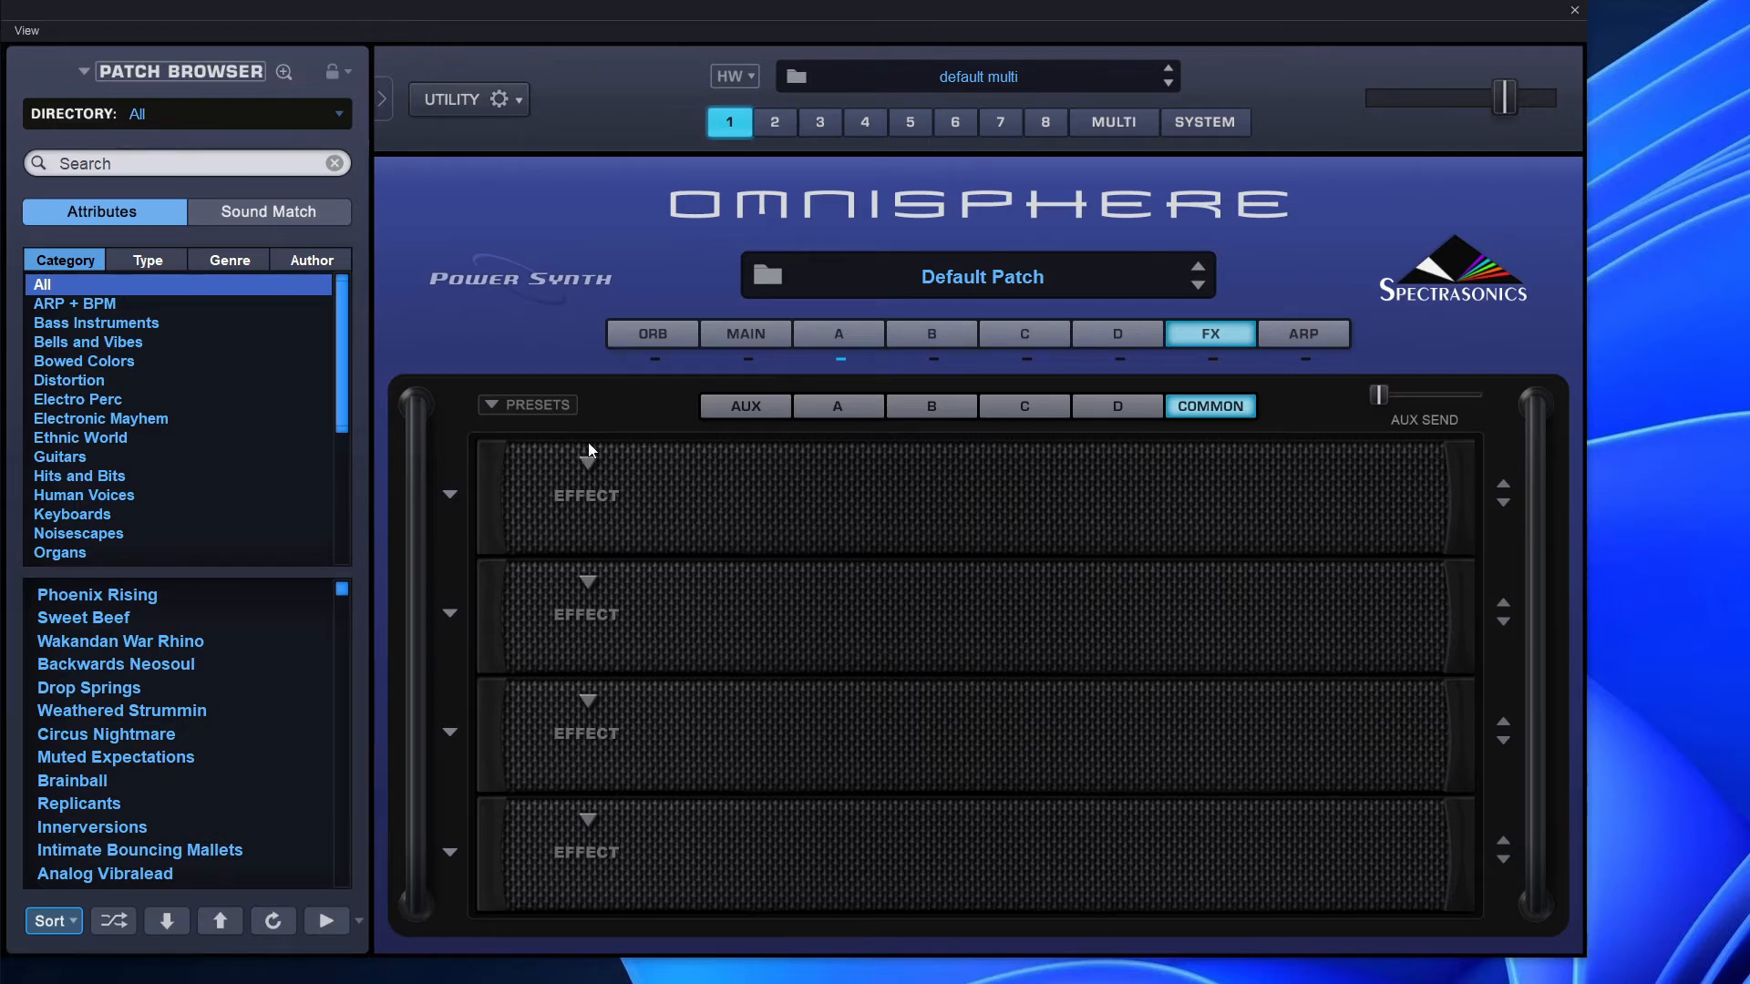
pyautogui.click(594, 467)
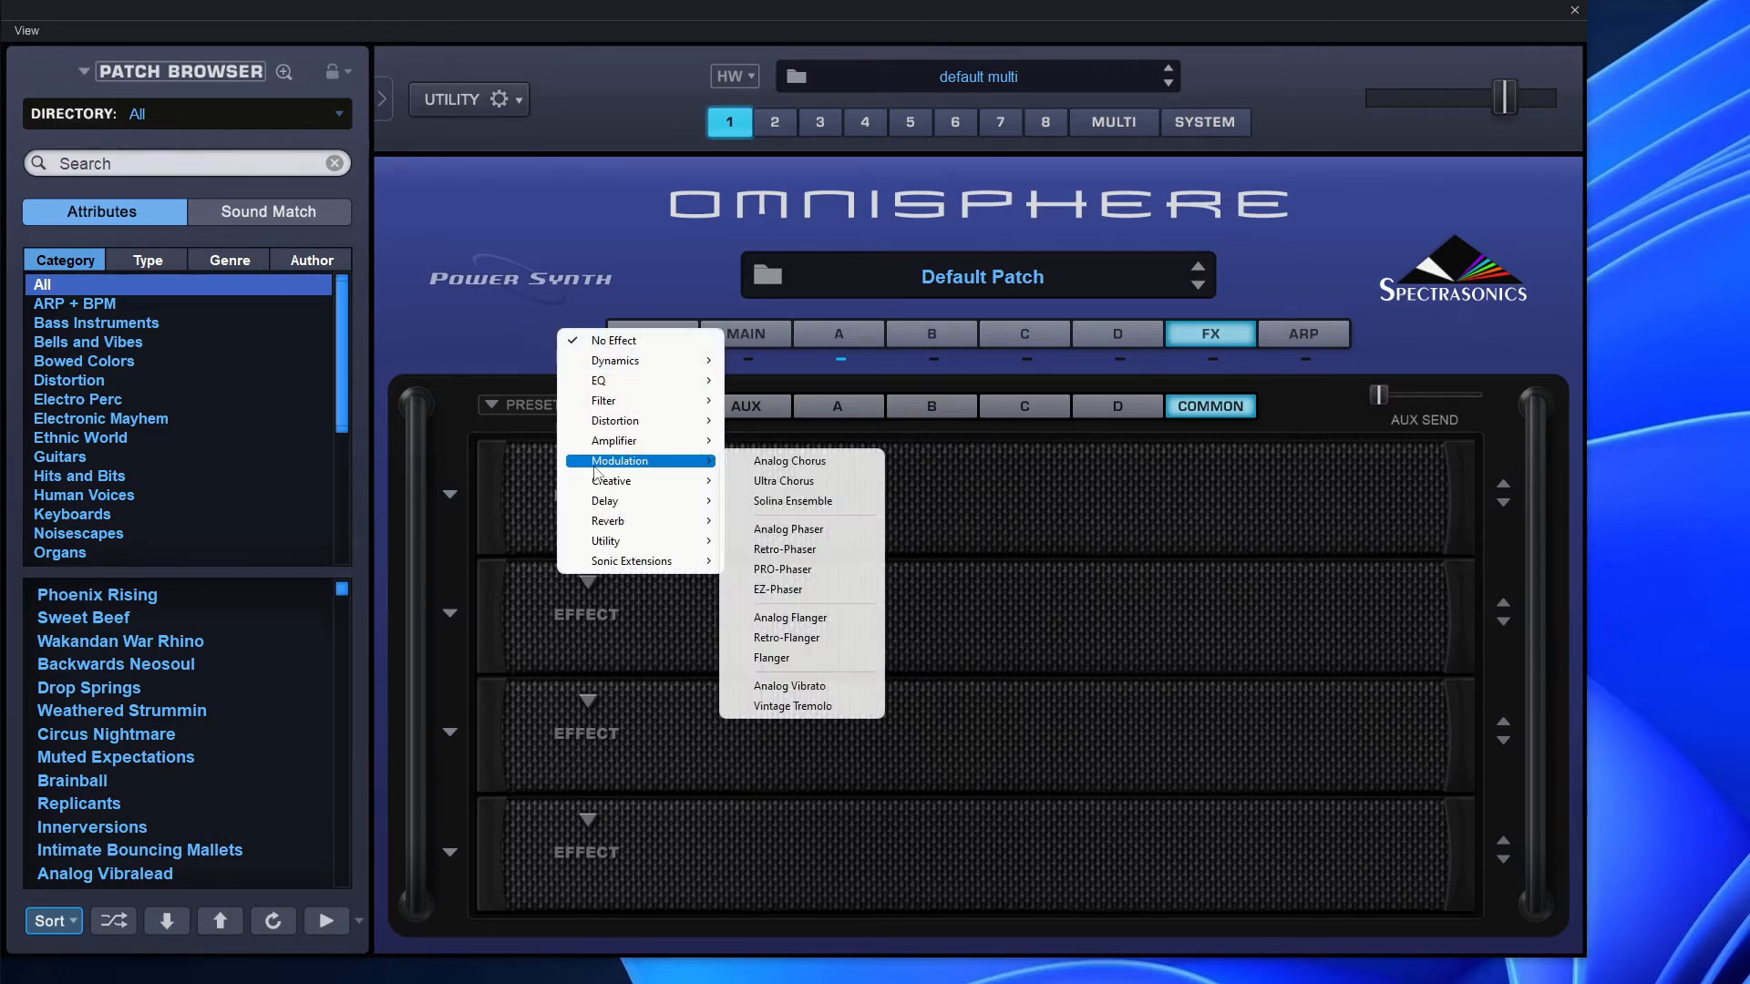
pyautogui.moveTo(638, 562)
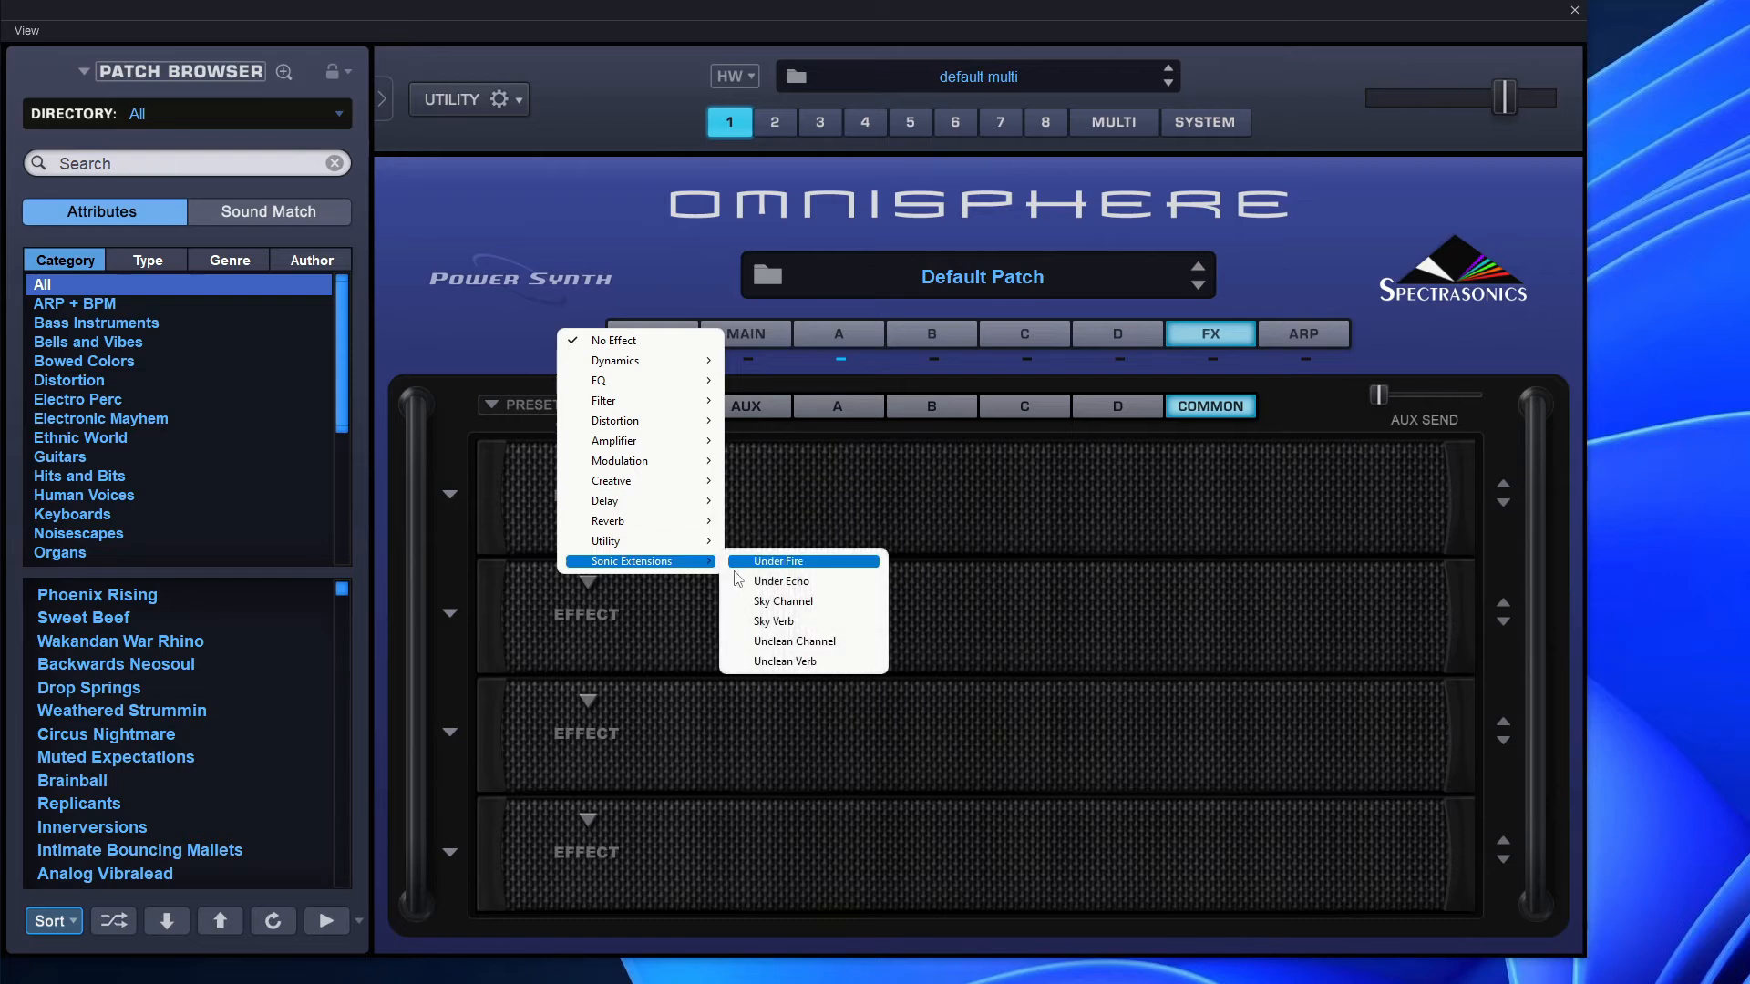
pyautogui.click(820, 643)
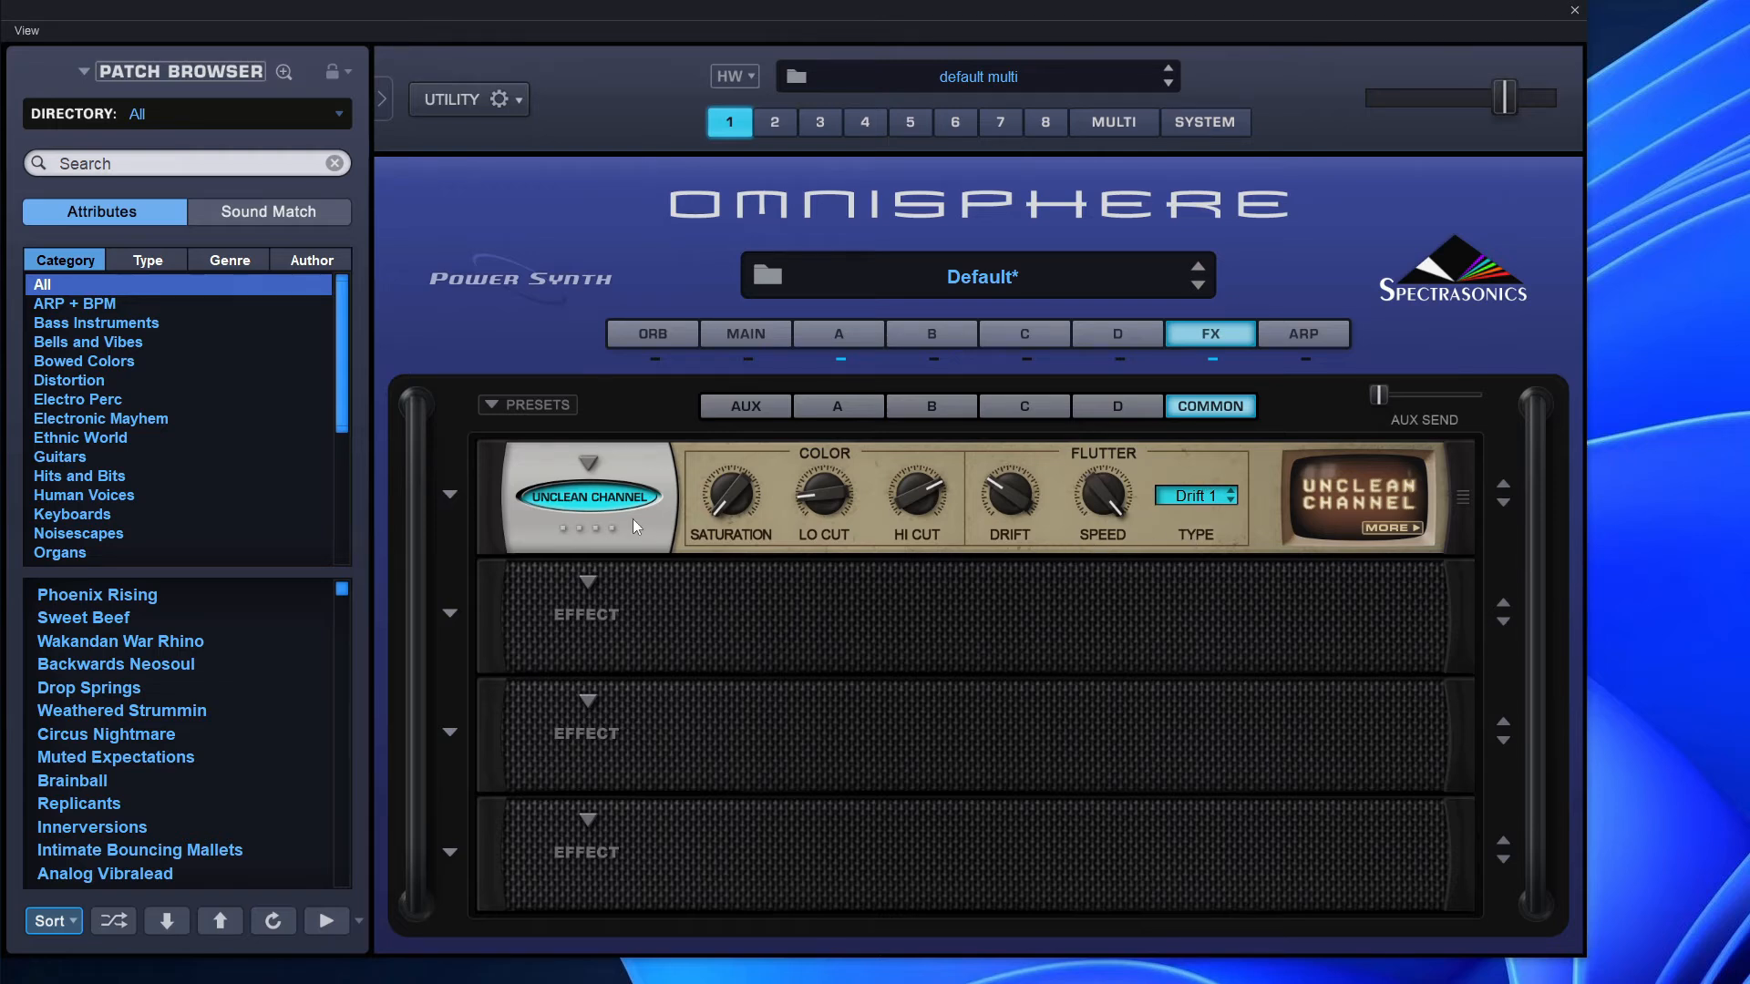
# - Examine the noise types and noise modes offered among Unclean Channel's additional controls, and return to its main controls
pyautogui.click(1391, 529)
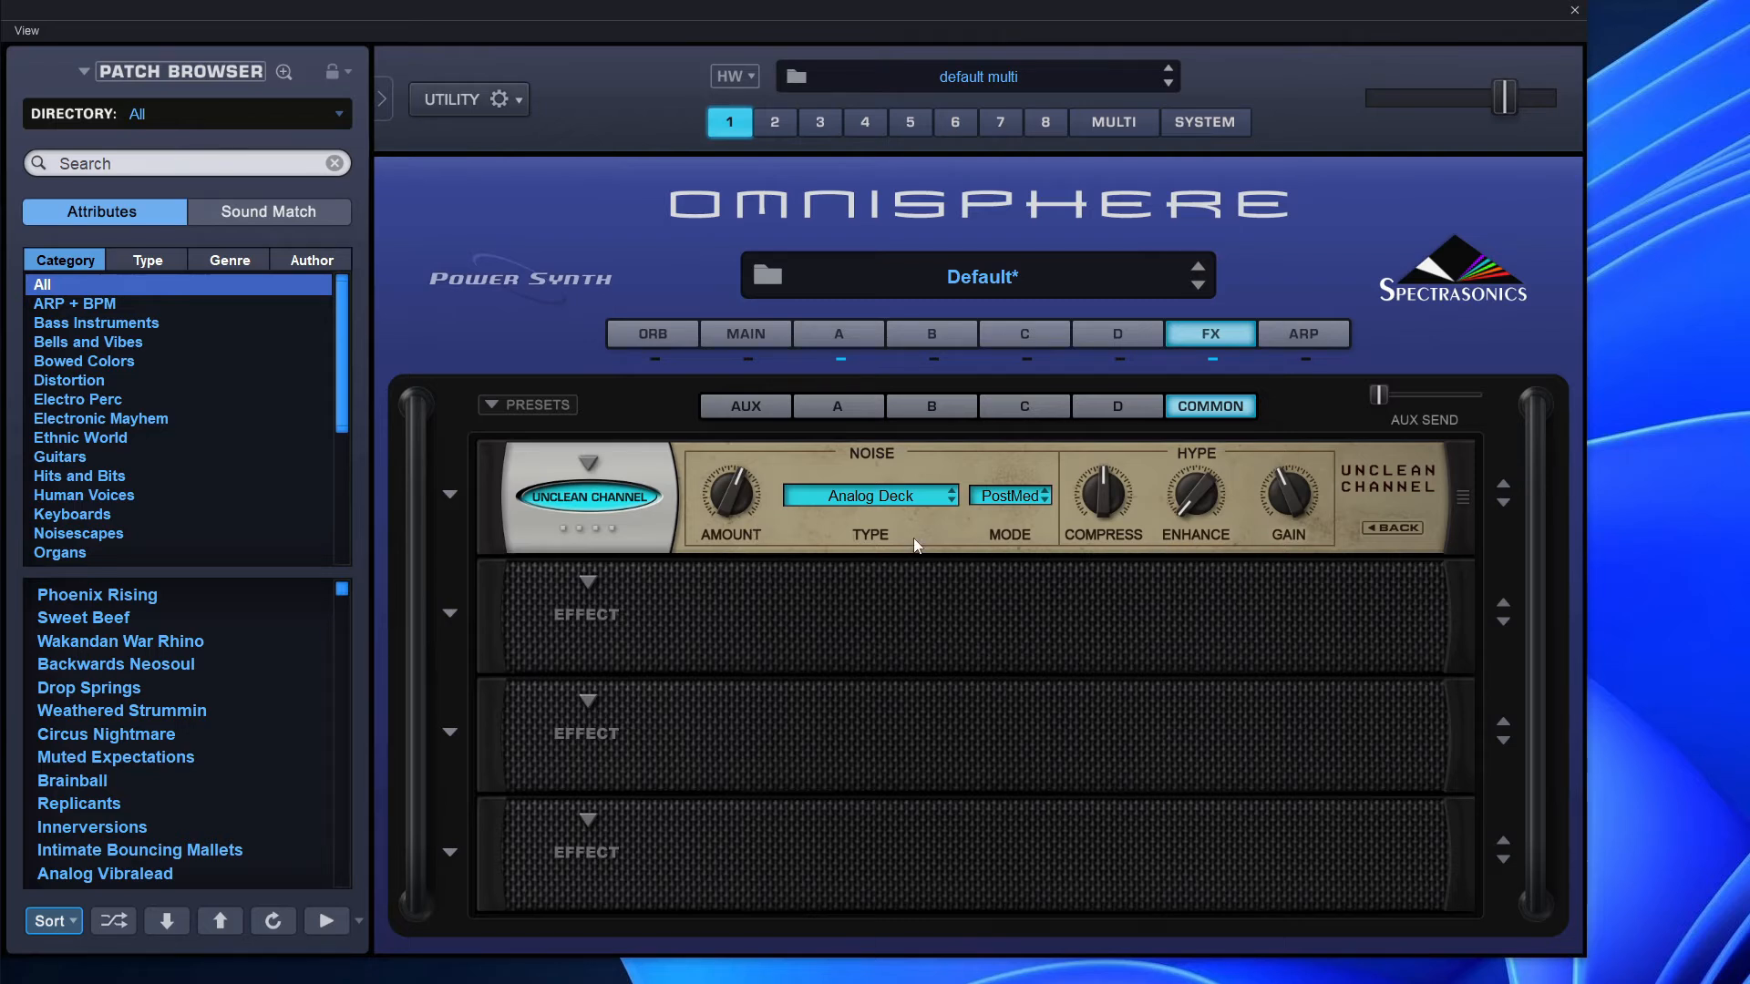
pyautogui.click(902, 500)
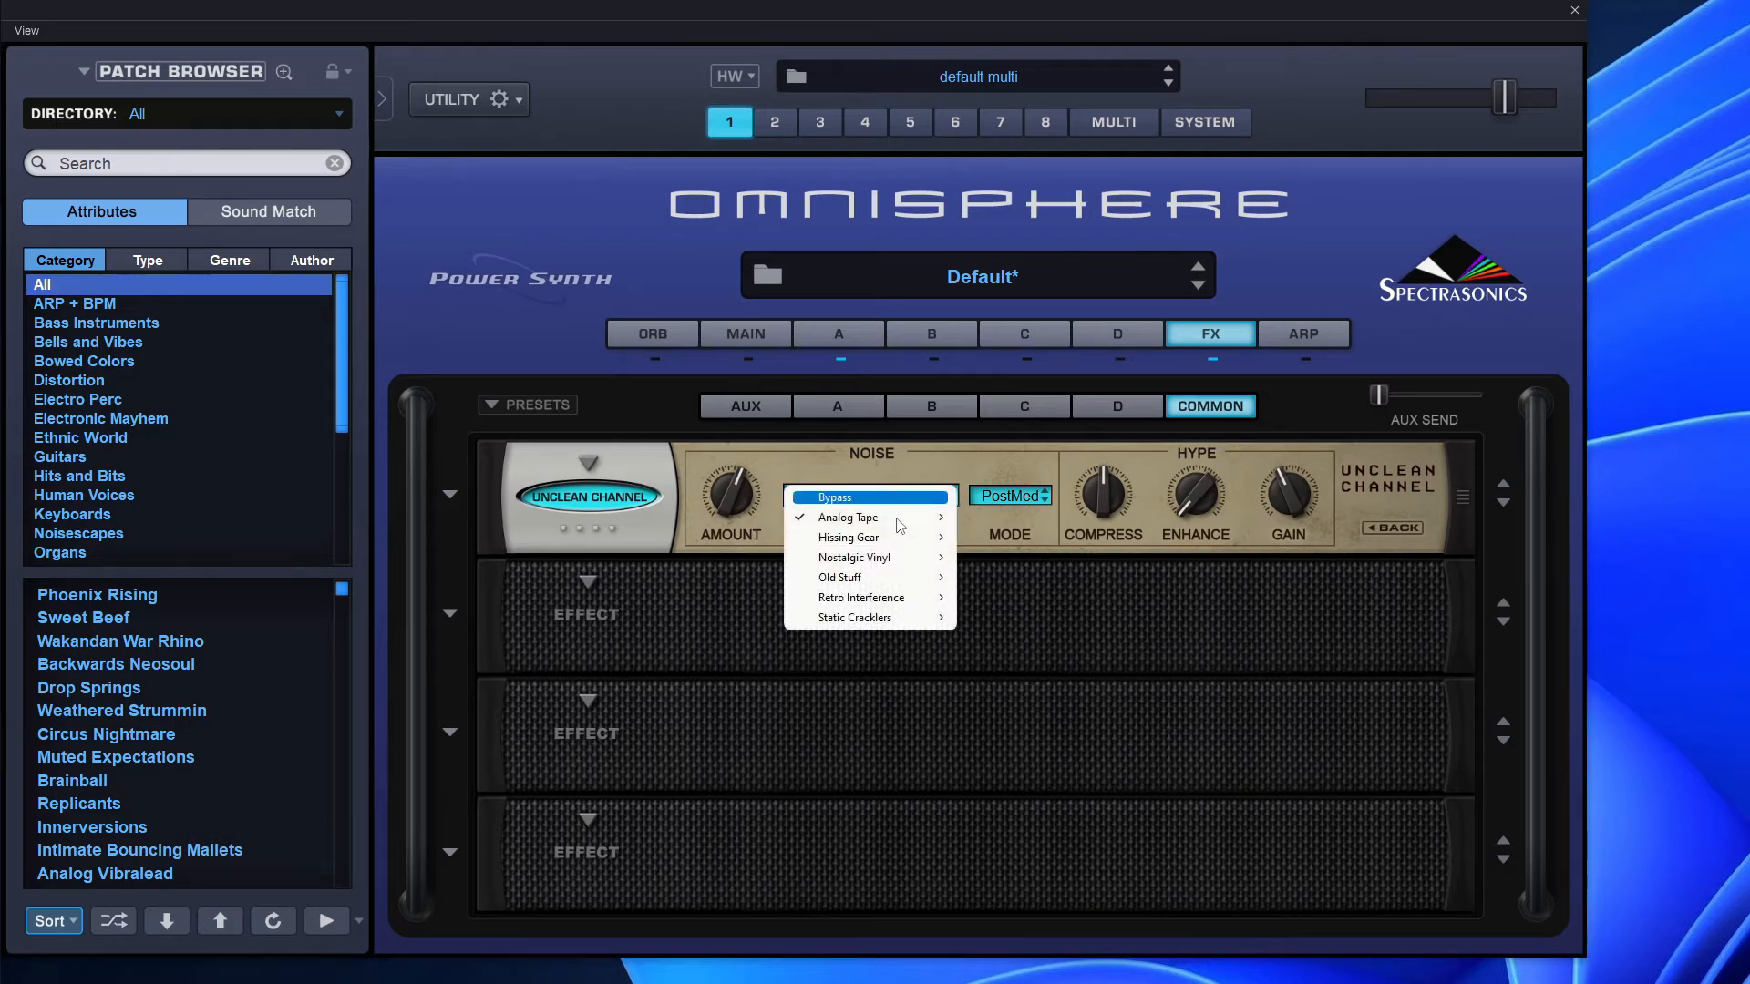
pyautogui.moveTo(897, 527)
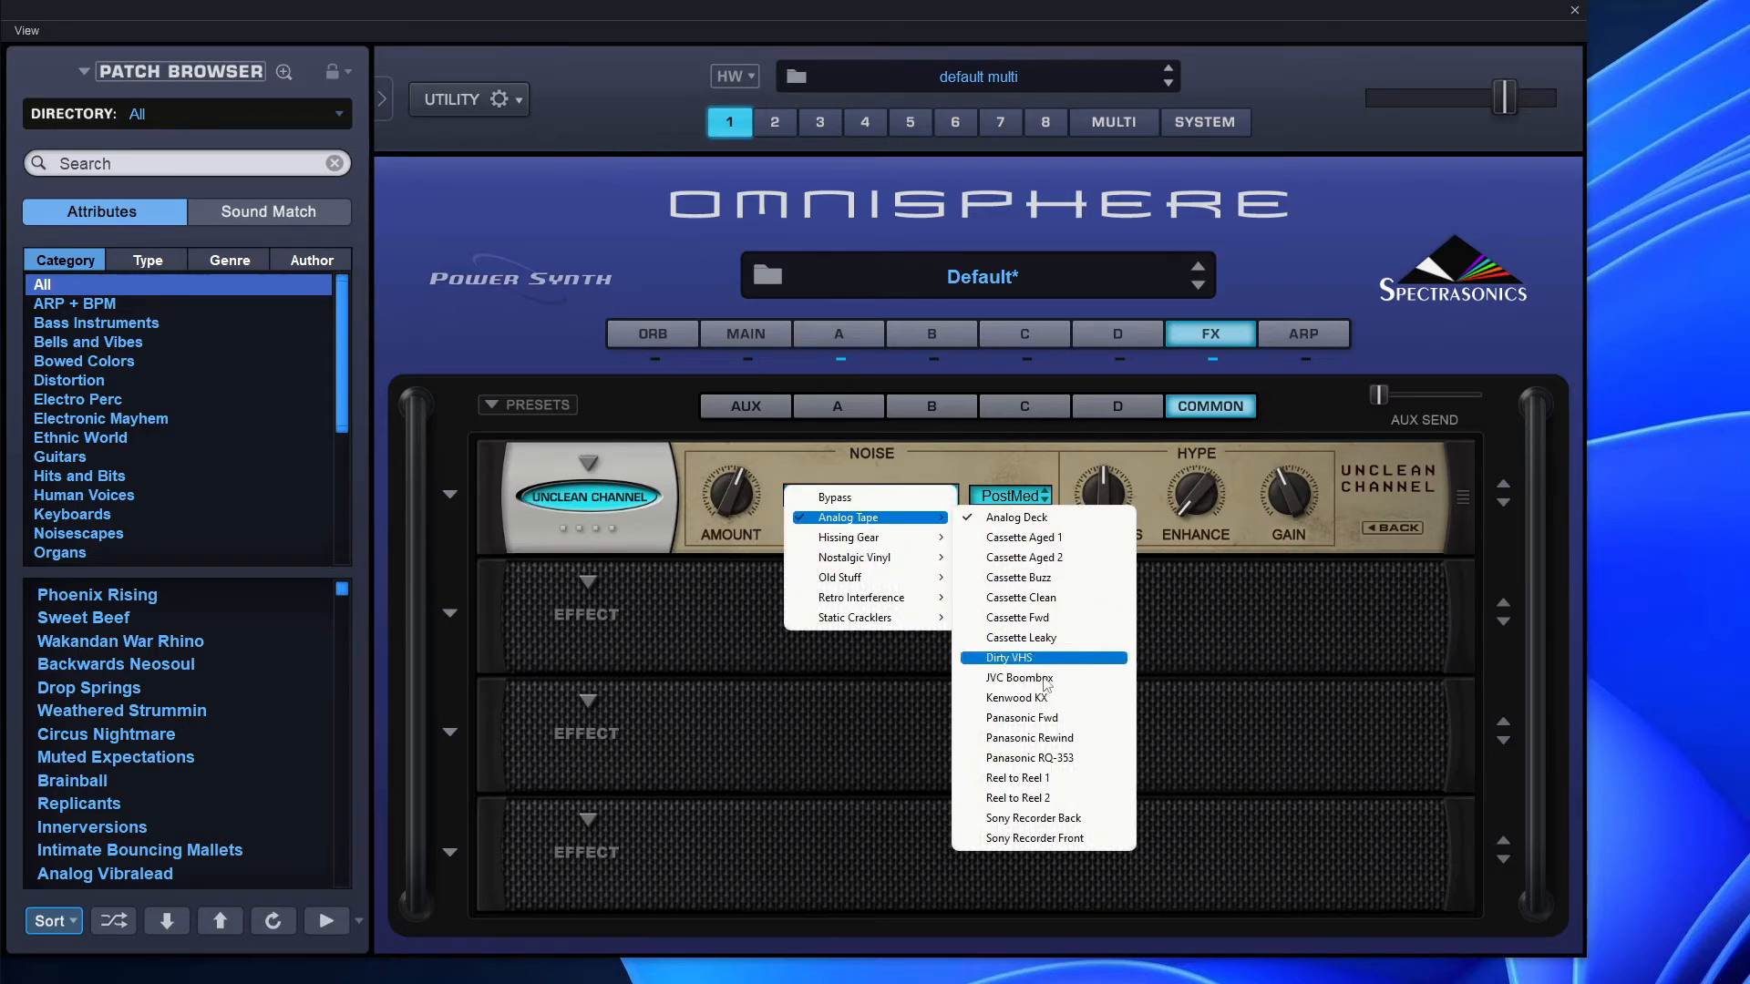
pyautogui.moveTo(875, 580)
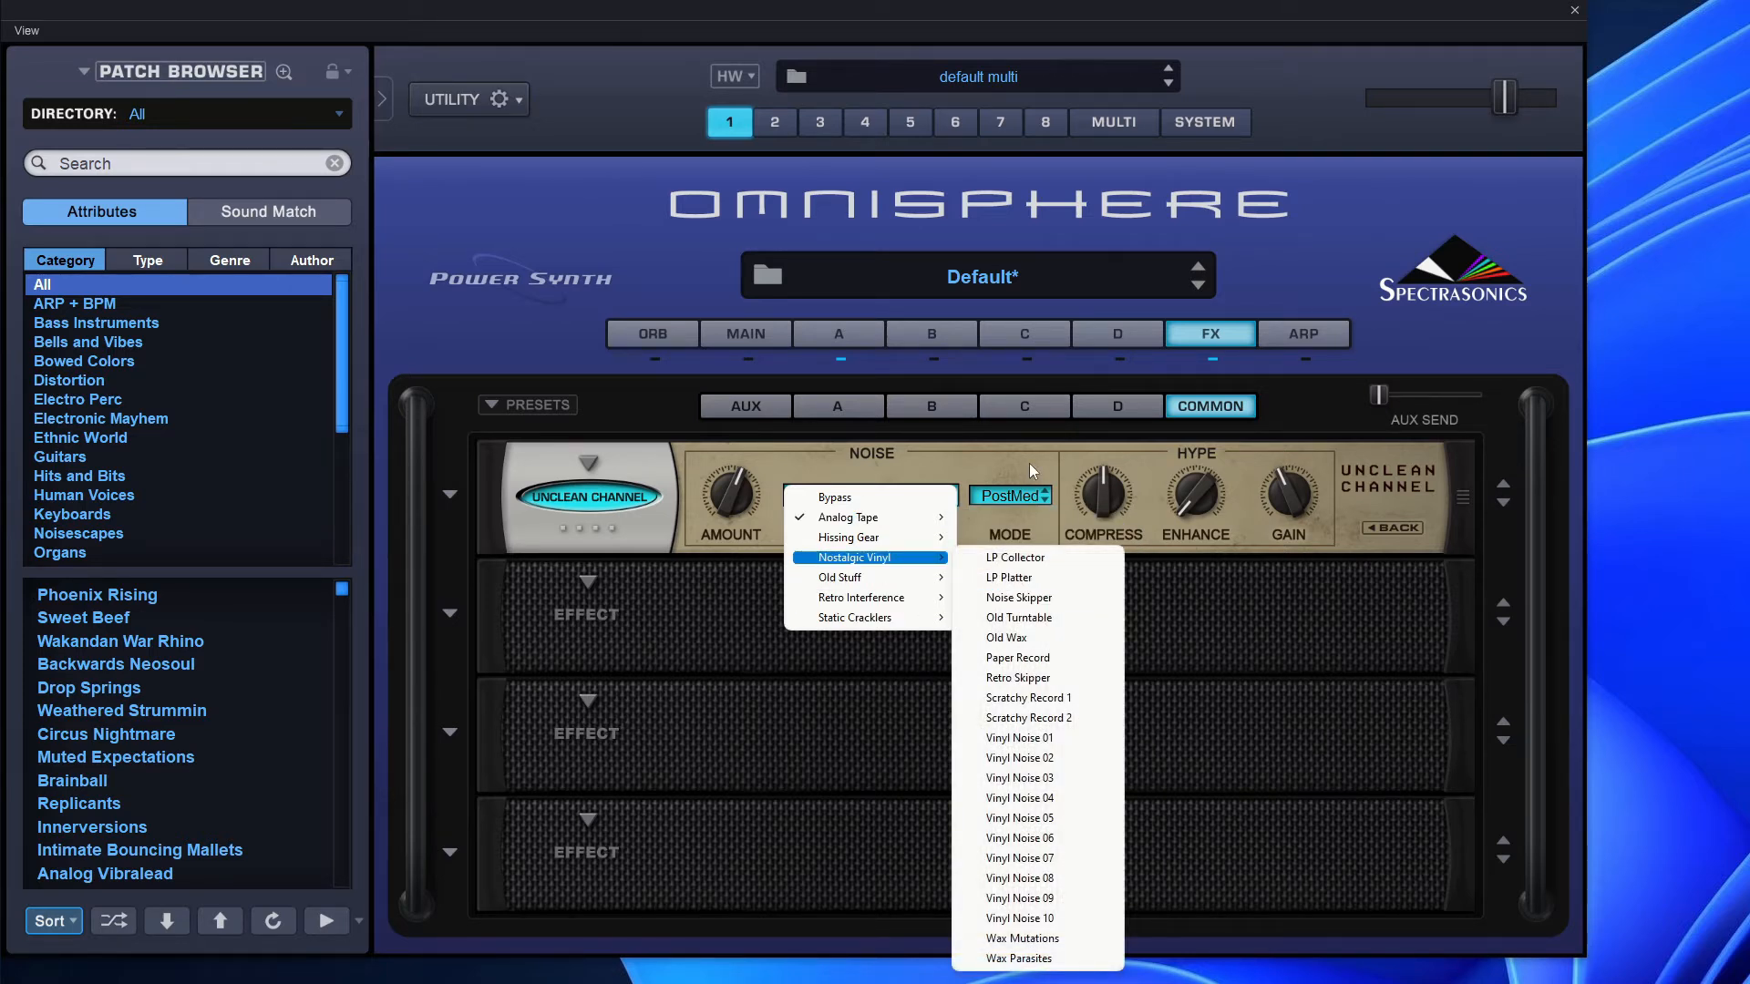
pyautogui.click(1041, 502)
pyautogui.click(1026, 496)
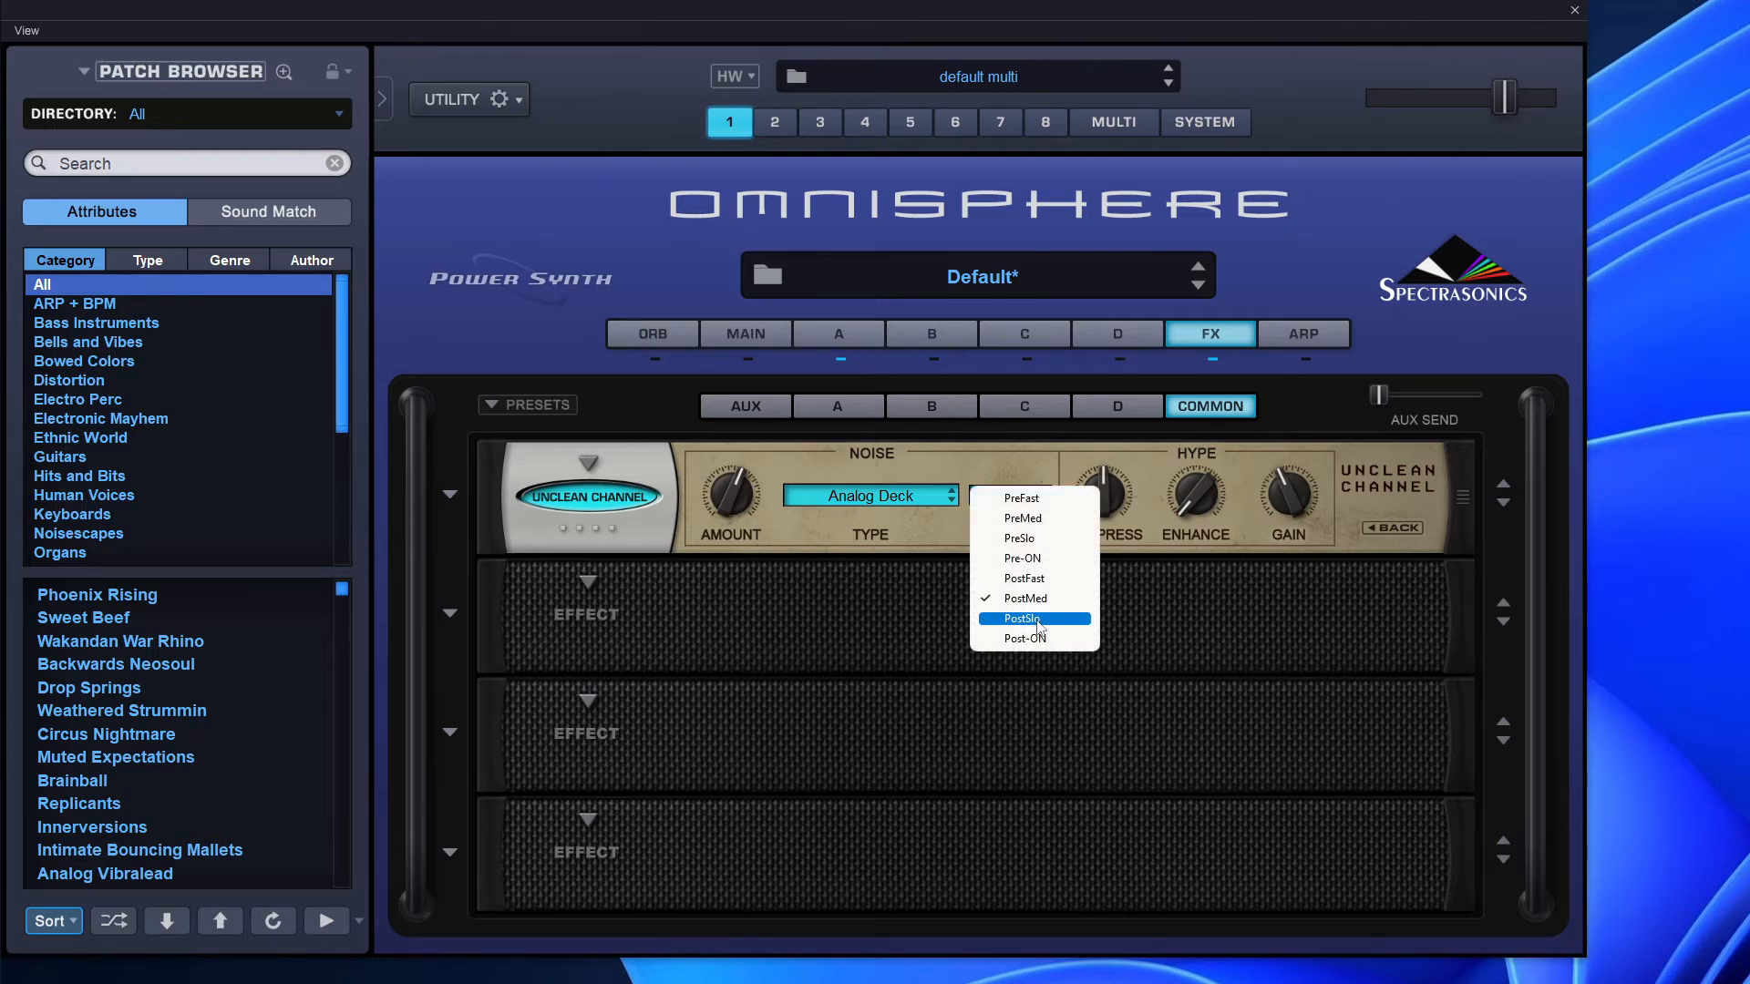
pyautogui.click(1071, 492)
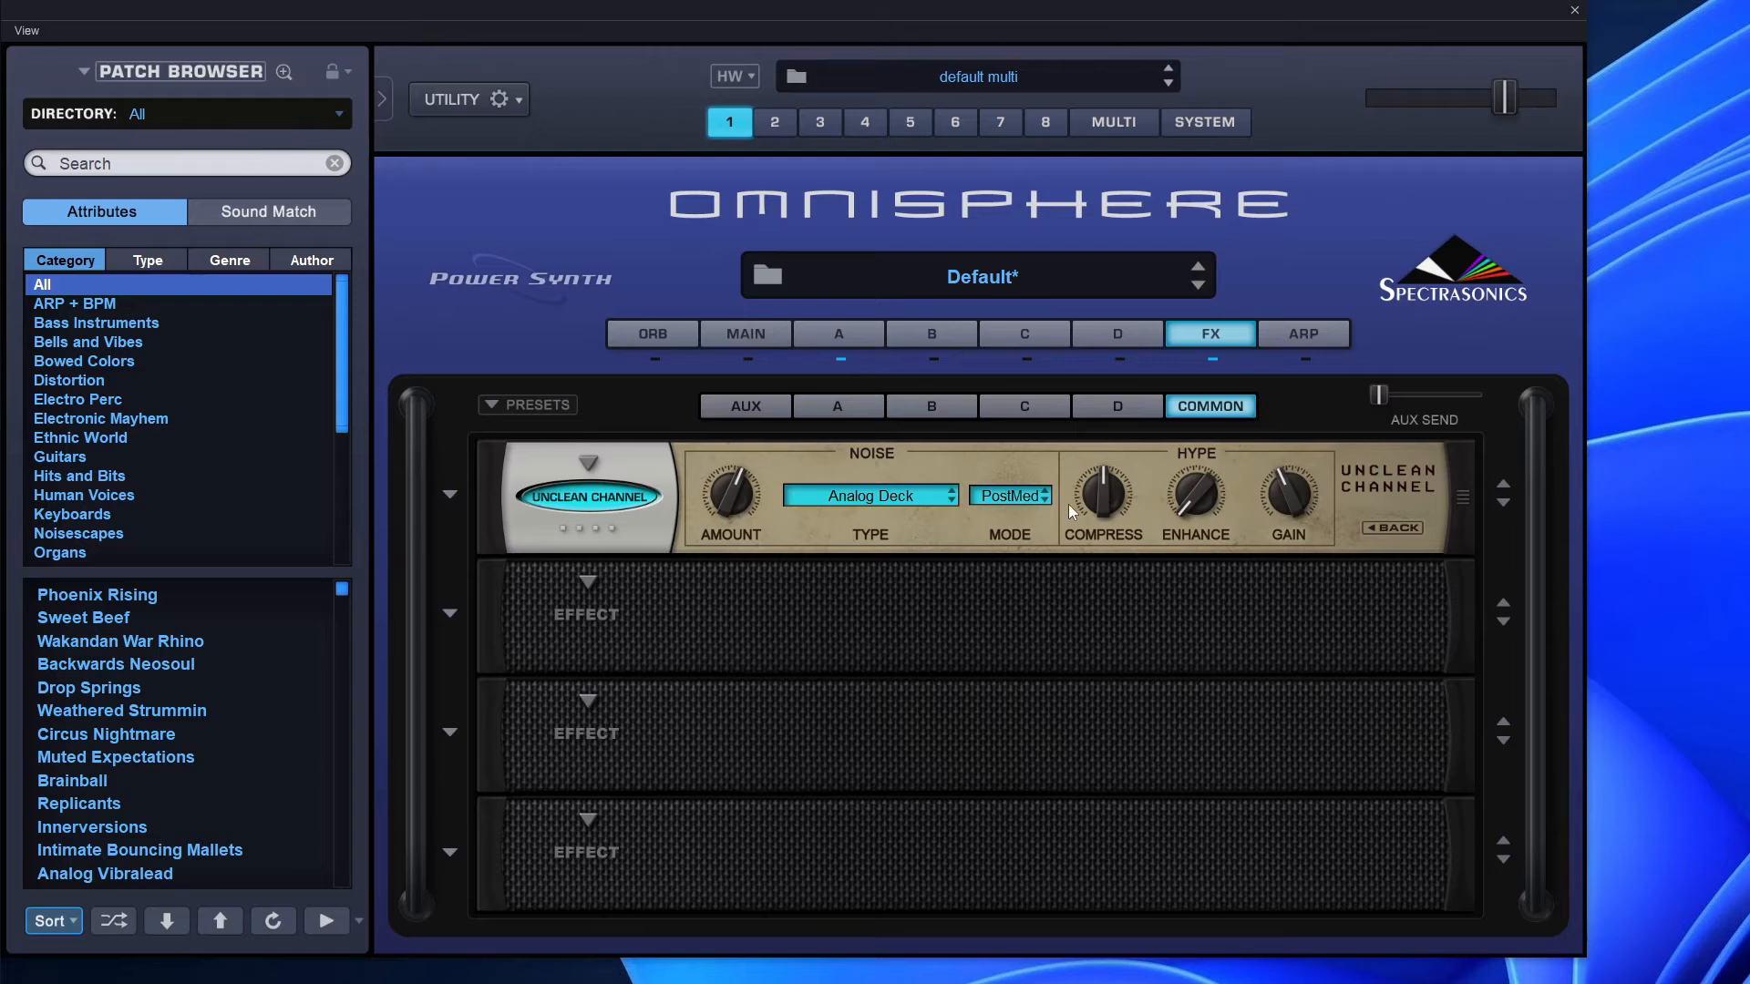
pyautogui.click(1379, 530)
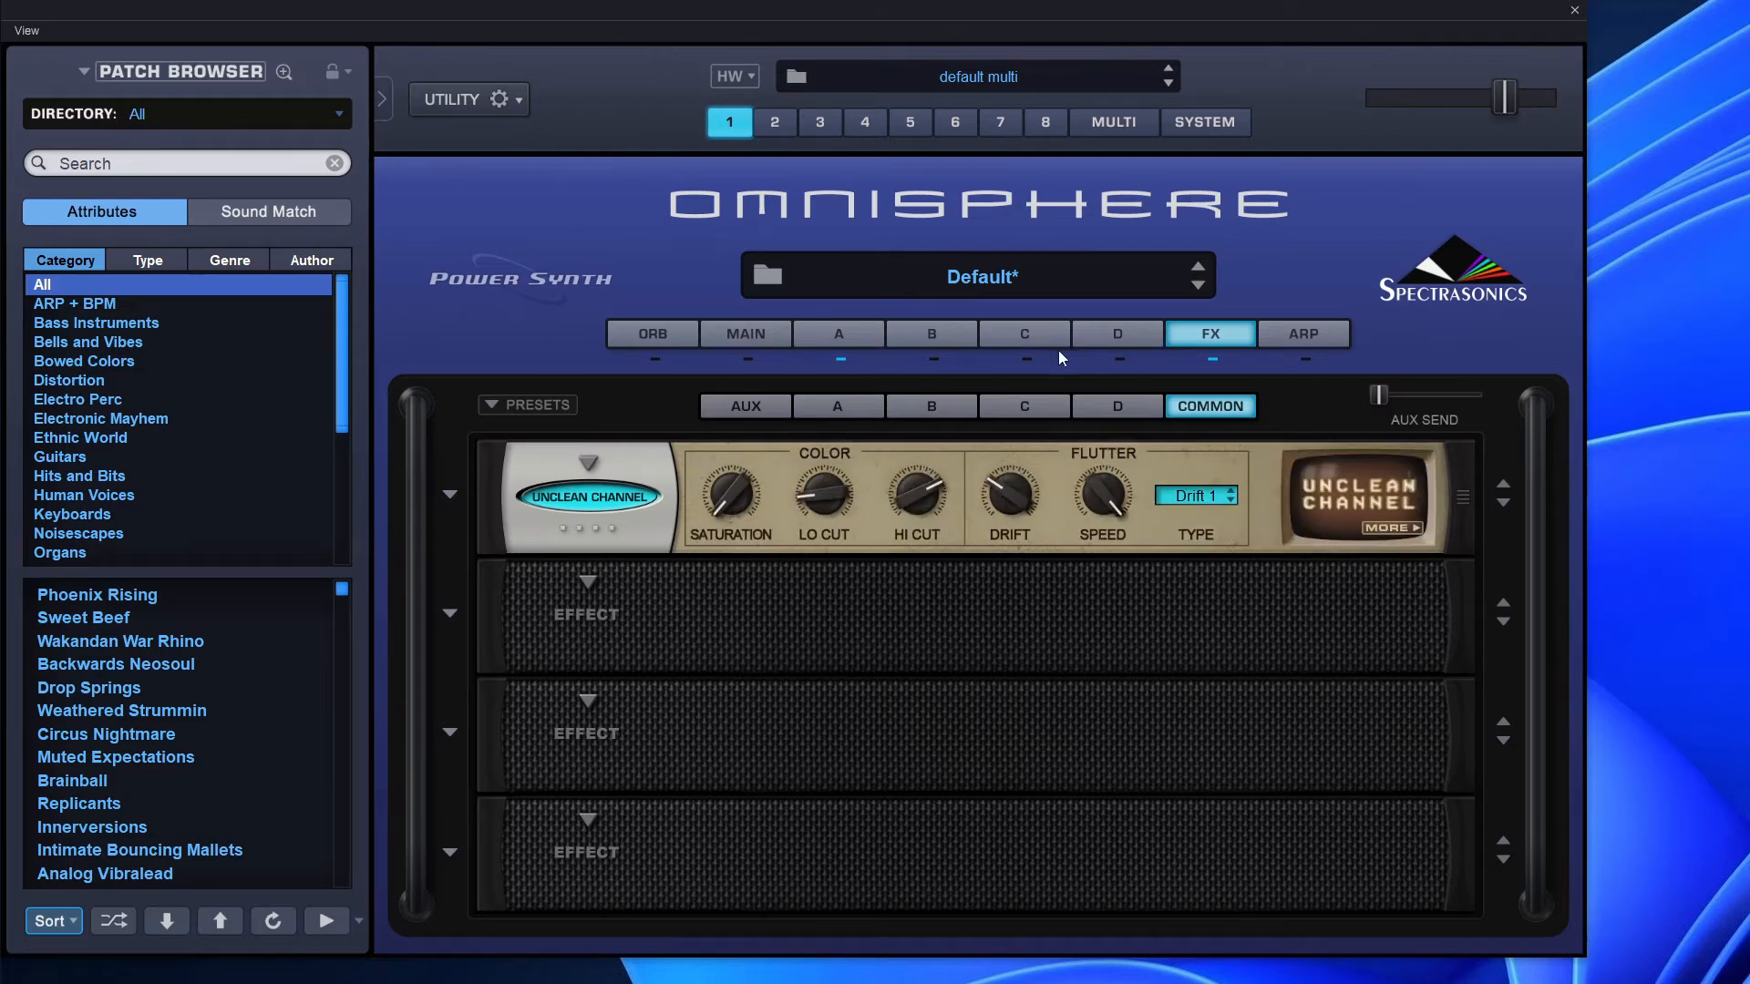
# - Toggle Unclean Channel's bypass, and adjust its saturation, low cut, high cut, drift and flutter speed
pyautogui.click(592, 505)
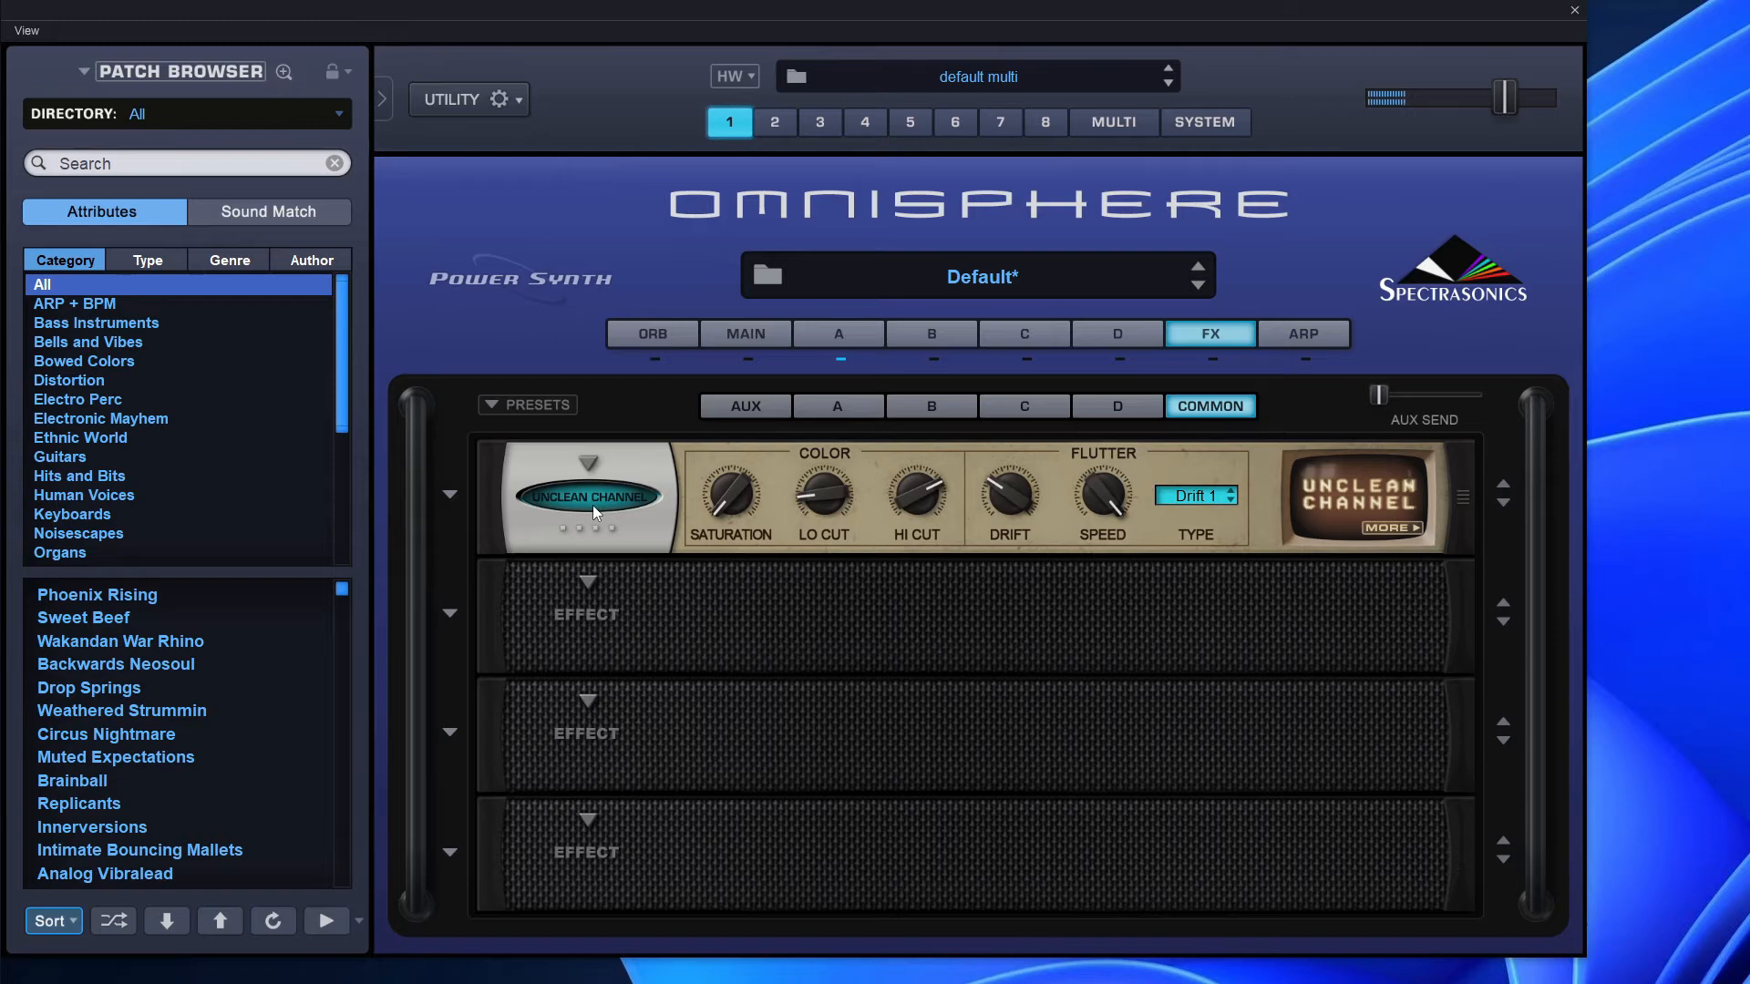
pyautogui.click(592, 505)
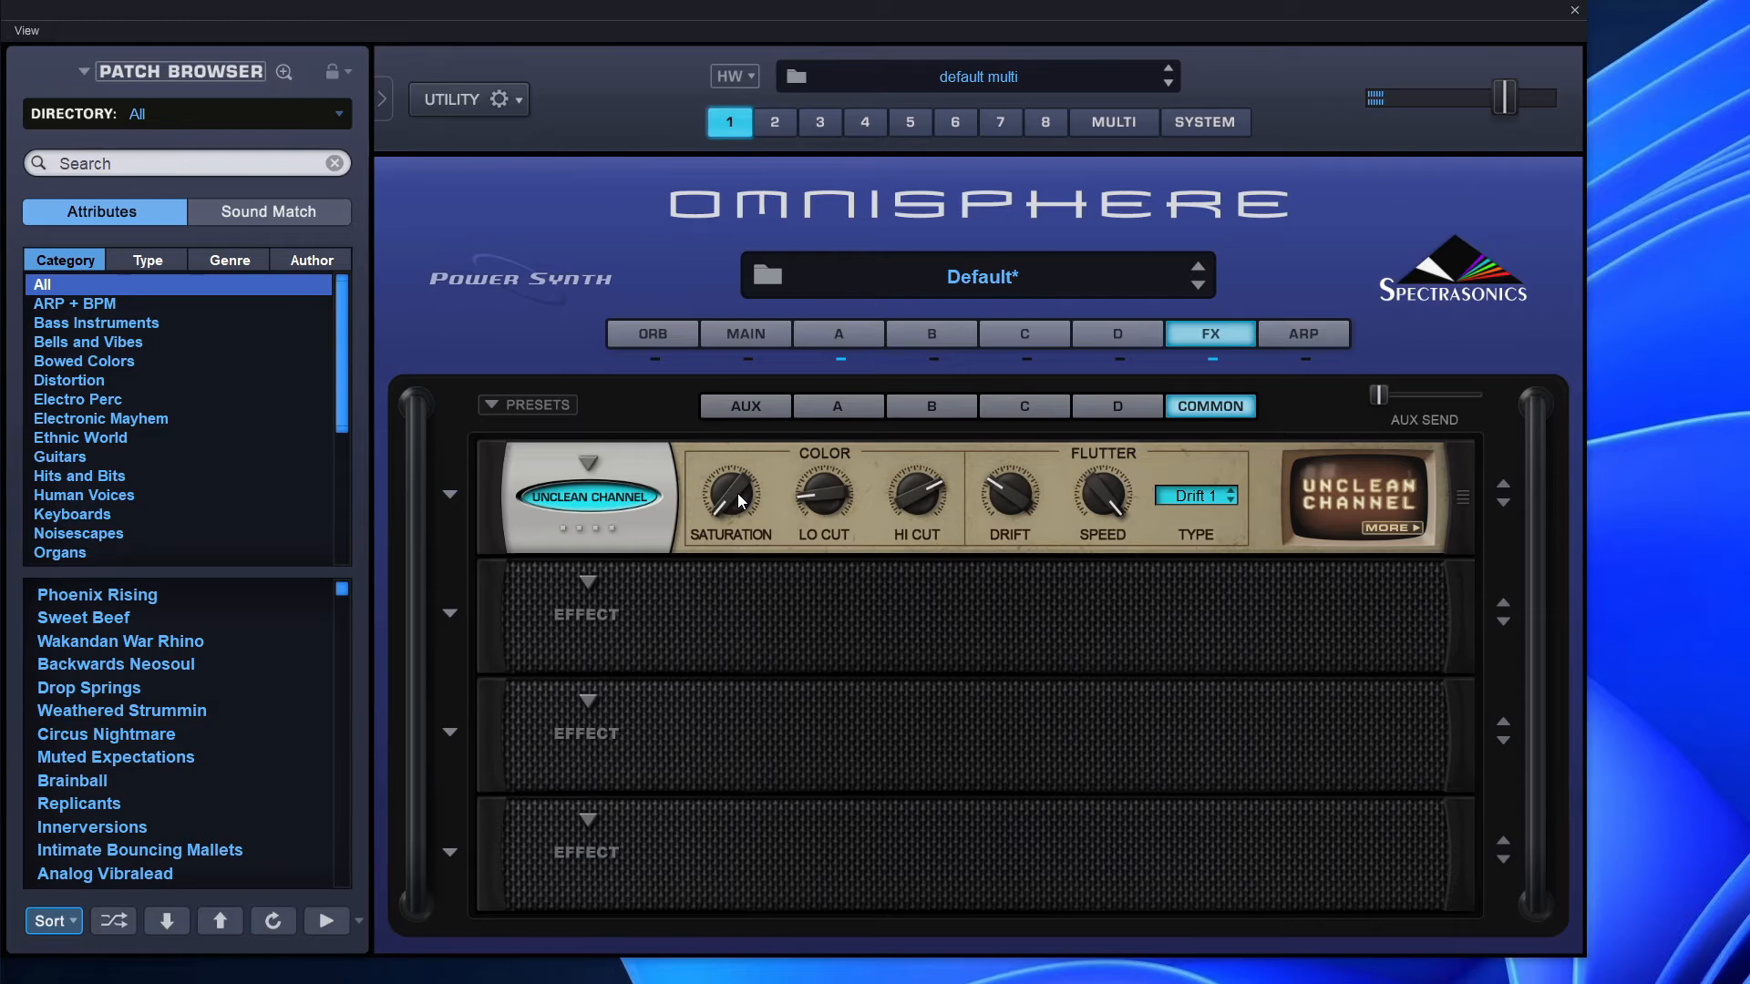
pyautogui.moveTo(736, 494); pyautogui.dragTo(770, 308)
pyautogui.moveTo(812, 492); pyautogui.dragTo(843, 360)
pyautogui.moveTo(898, 485); pyautogui.dragTo(915, 719)
pyautogui.moveTo(825, 501); pyautogui.dragTo(825, 634)
pyautogui.moveTo(924, 494); pyautogui.dragTo(955, 296)
pyautogui.moveTo(732, 493); pyautogui.dragTo(738, 647)
pyautogui.moveTo(1009, 494); pyautogui.dragTo(1082, 685)
# - Try the Chip and Beat flutter types on Unclean Channel
pyautogui.click(1183, 500)
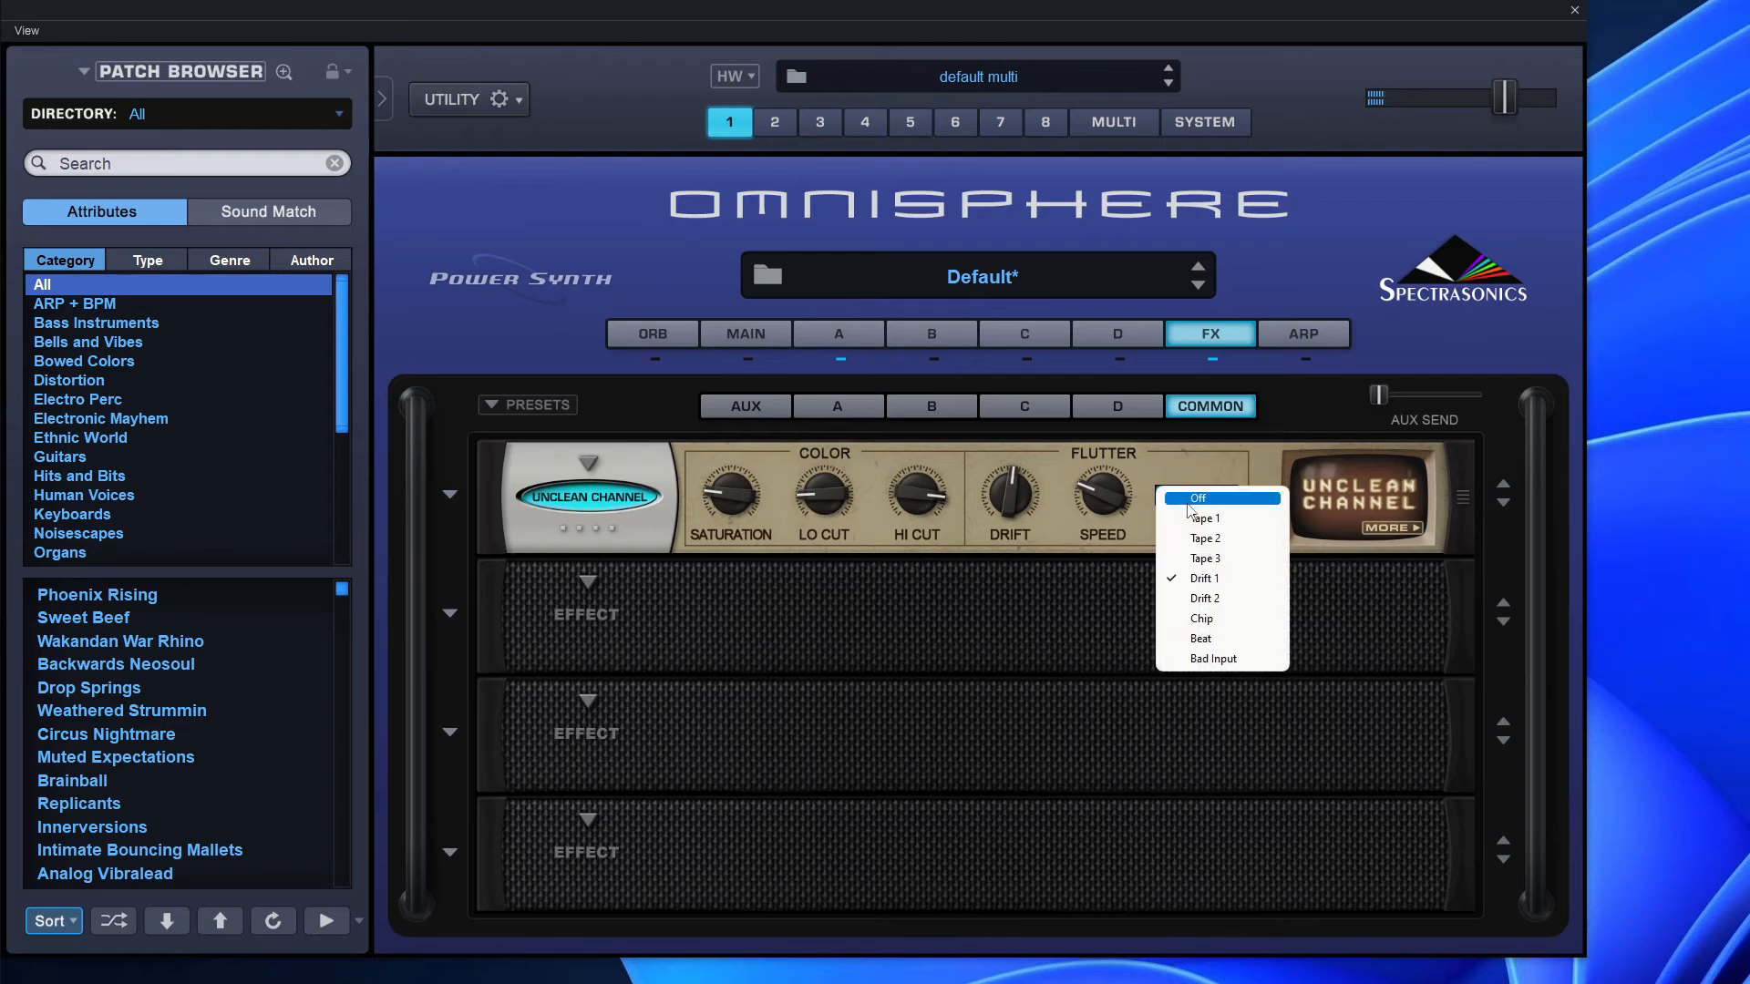
pyautogui.click(1206, 615)
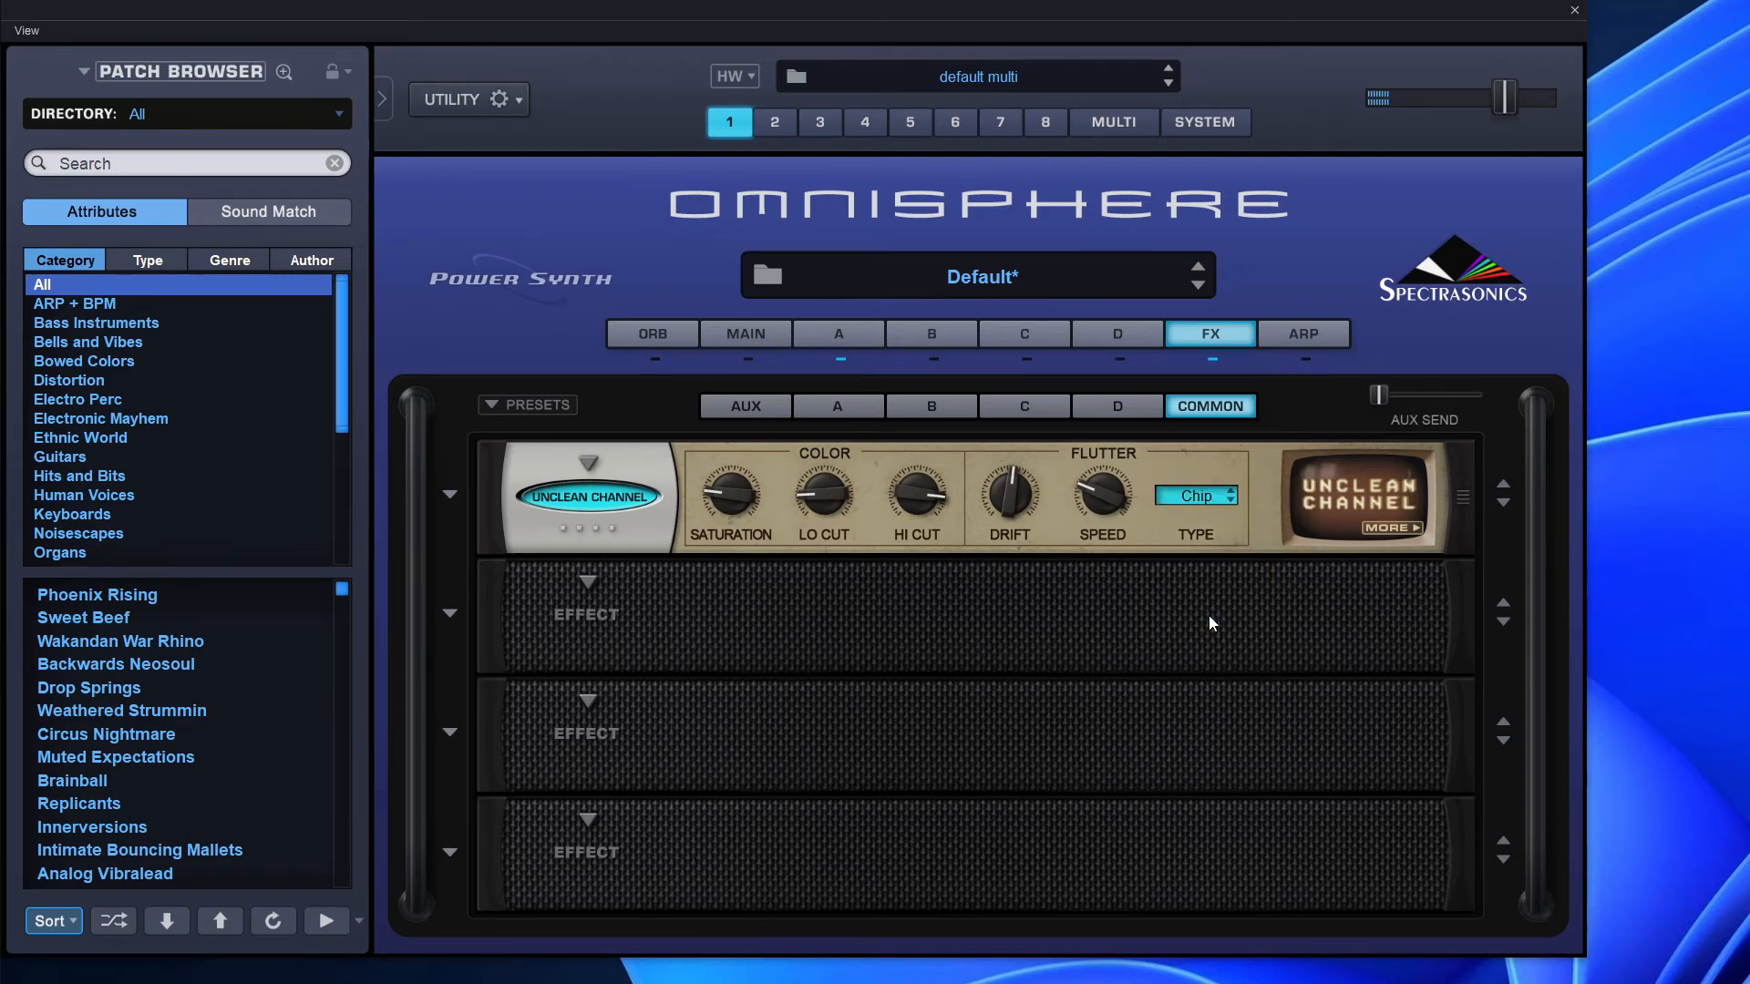
pyautogui.click(1201, 493)
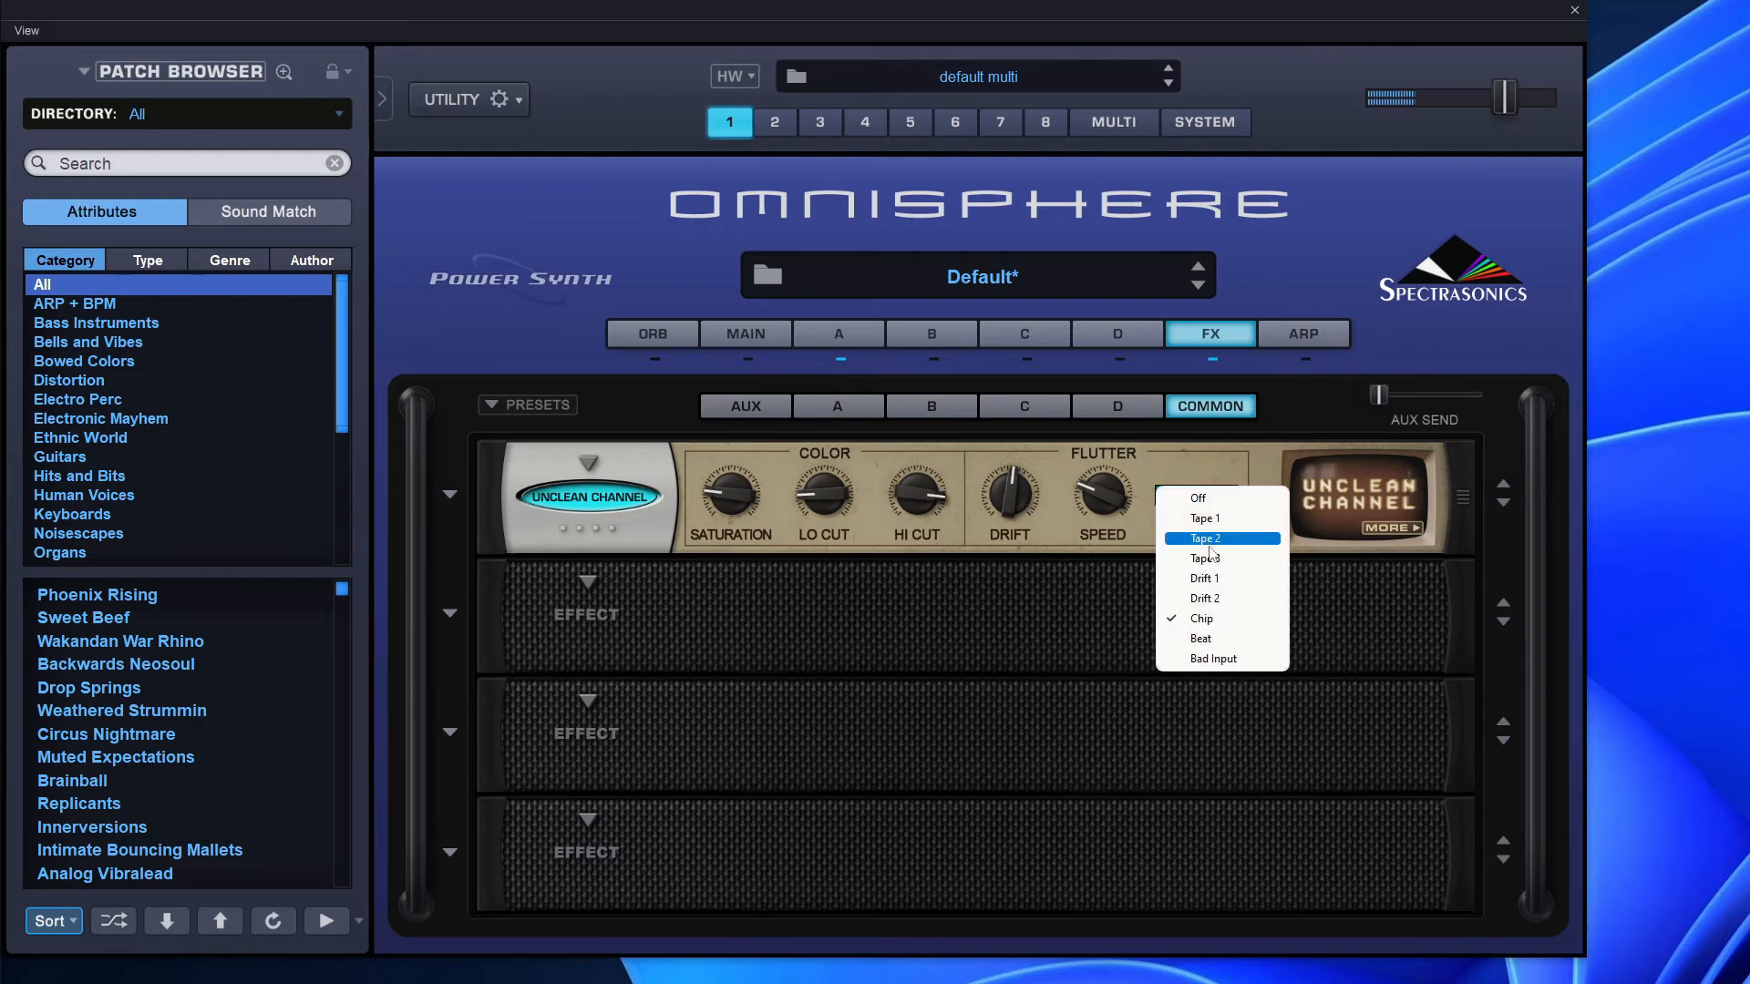
pyautogui.click(1222, 639)
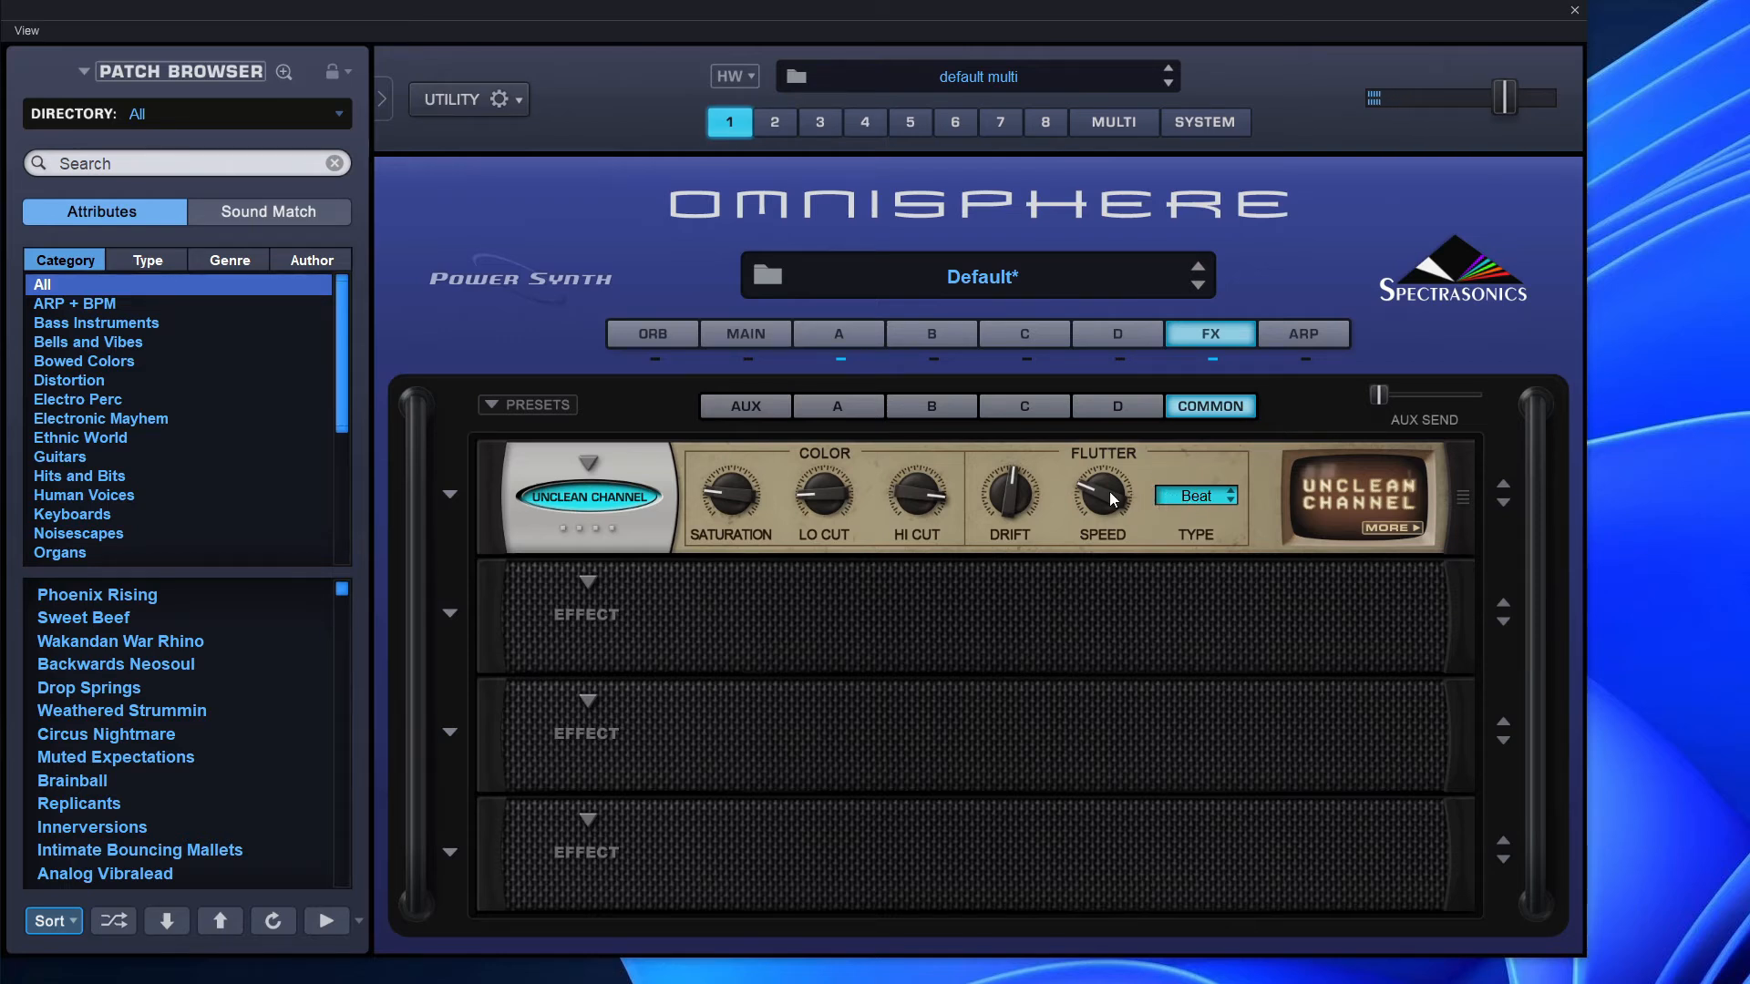
# - Replace the first slot's effect with Sky Verb, and reload Unclean Channel there with its default settings
pyautogui.click(571, 467)
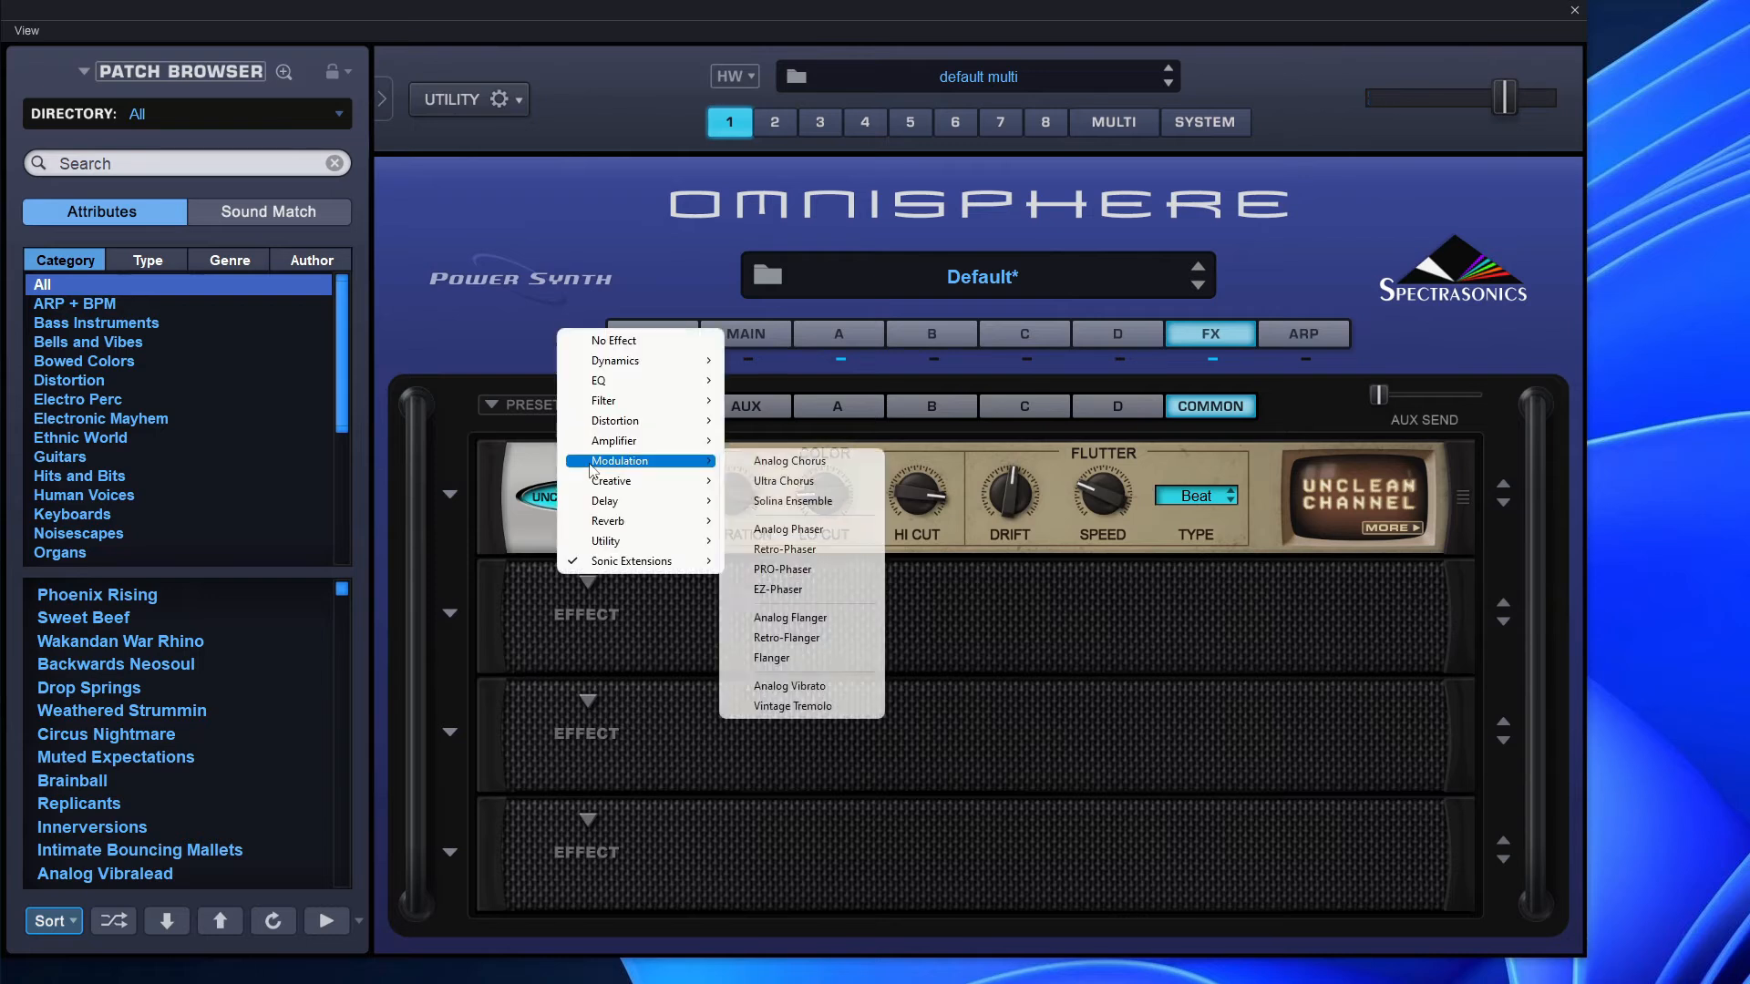
pyautogui.moveTo(650, 562)
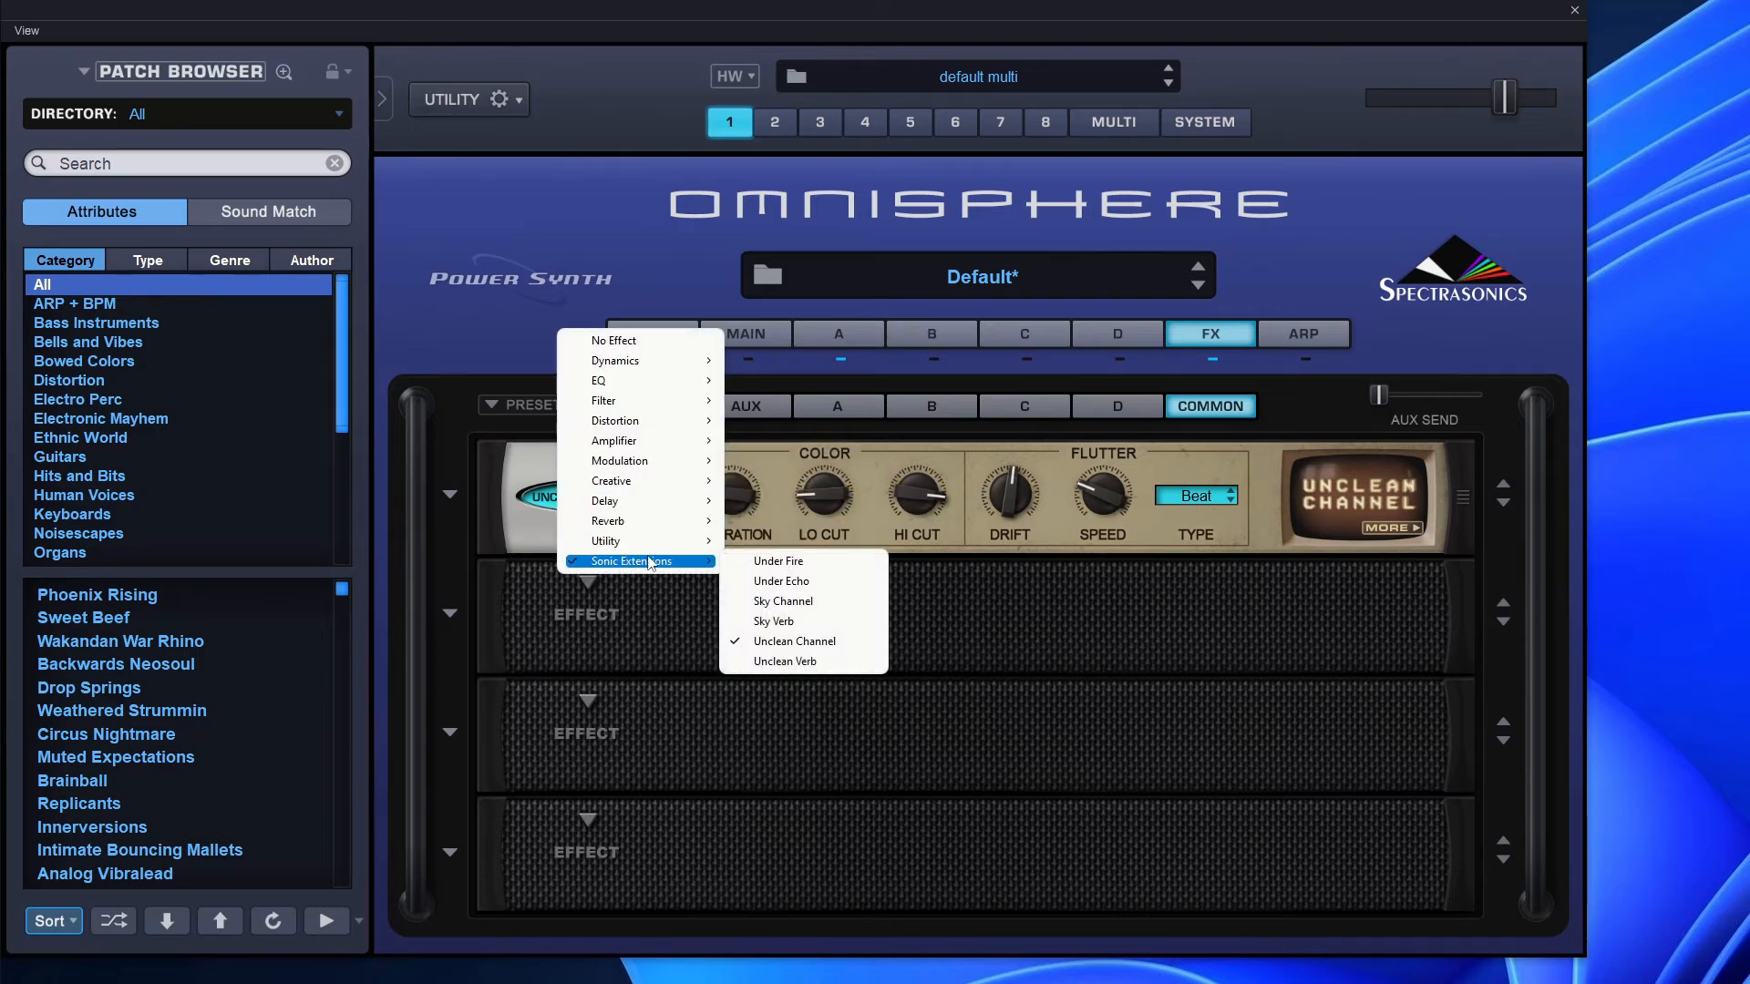
pyautogui.click(780, 621)
pyautogui.click(596, 493)
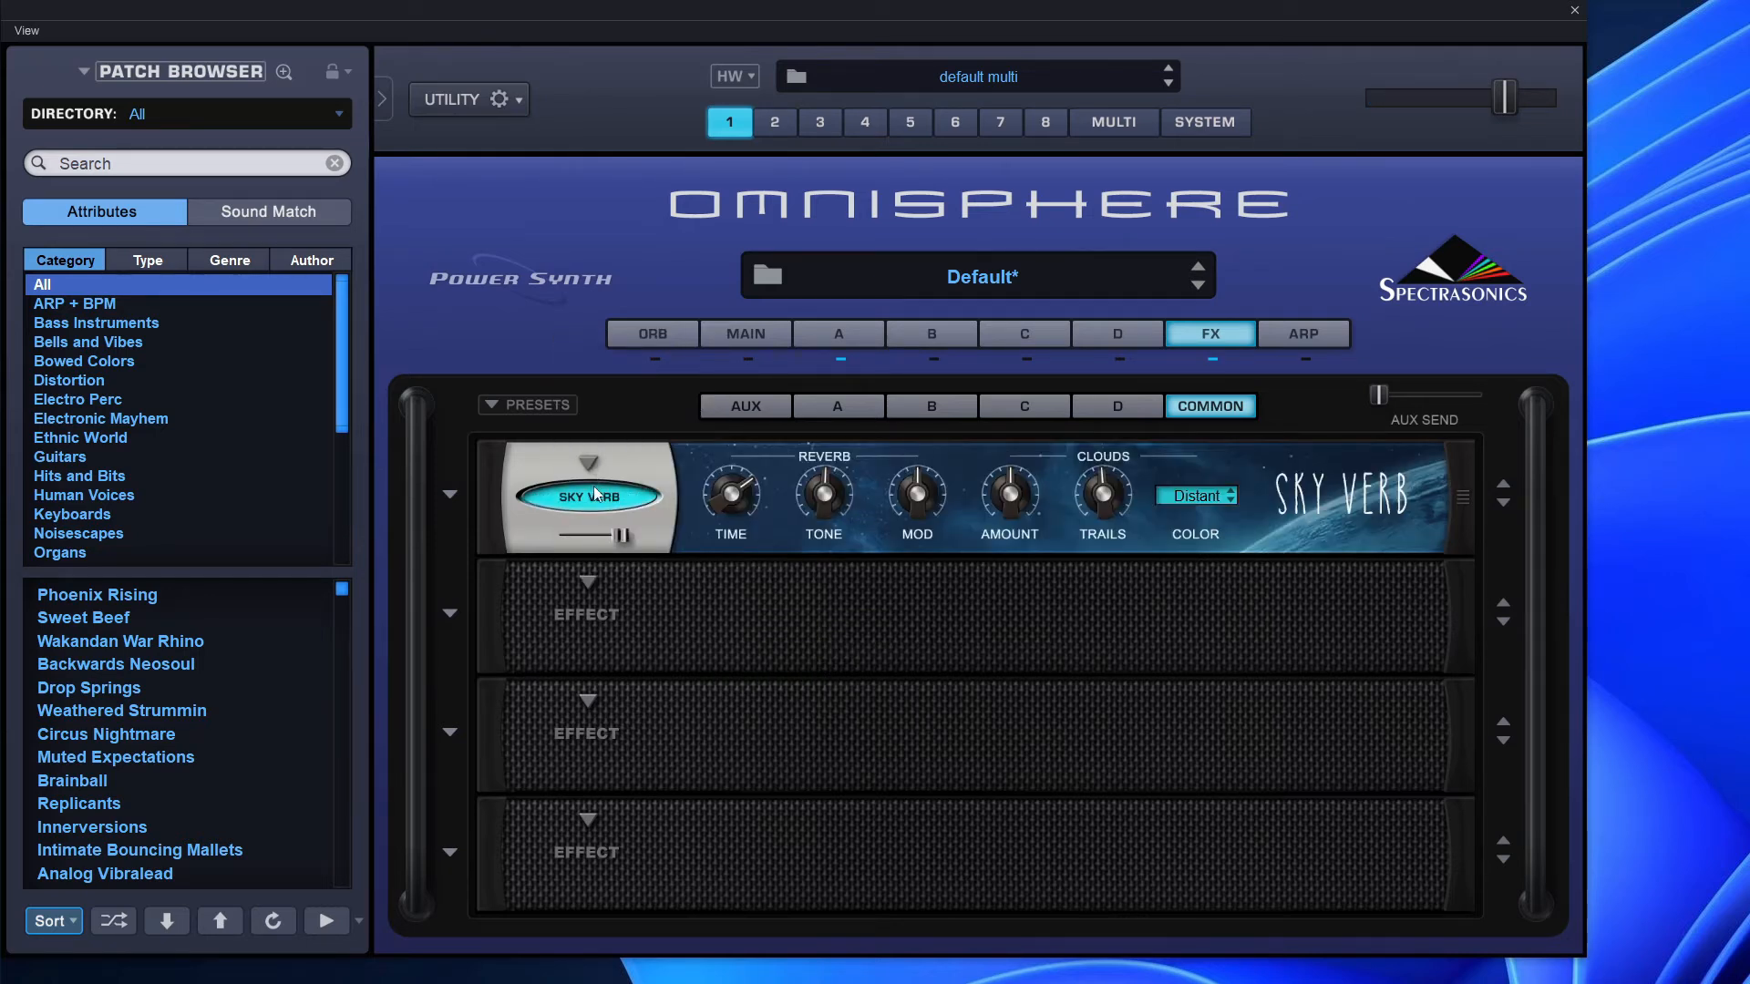
pyautogui.click(593, 467)
pyautogui.moveTo(650, 561)
pyautogui.click(782, 640)
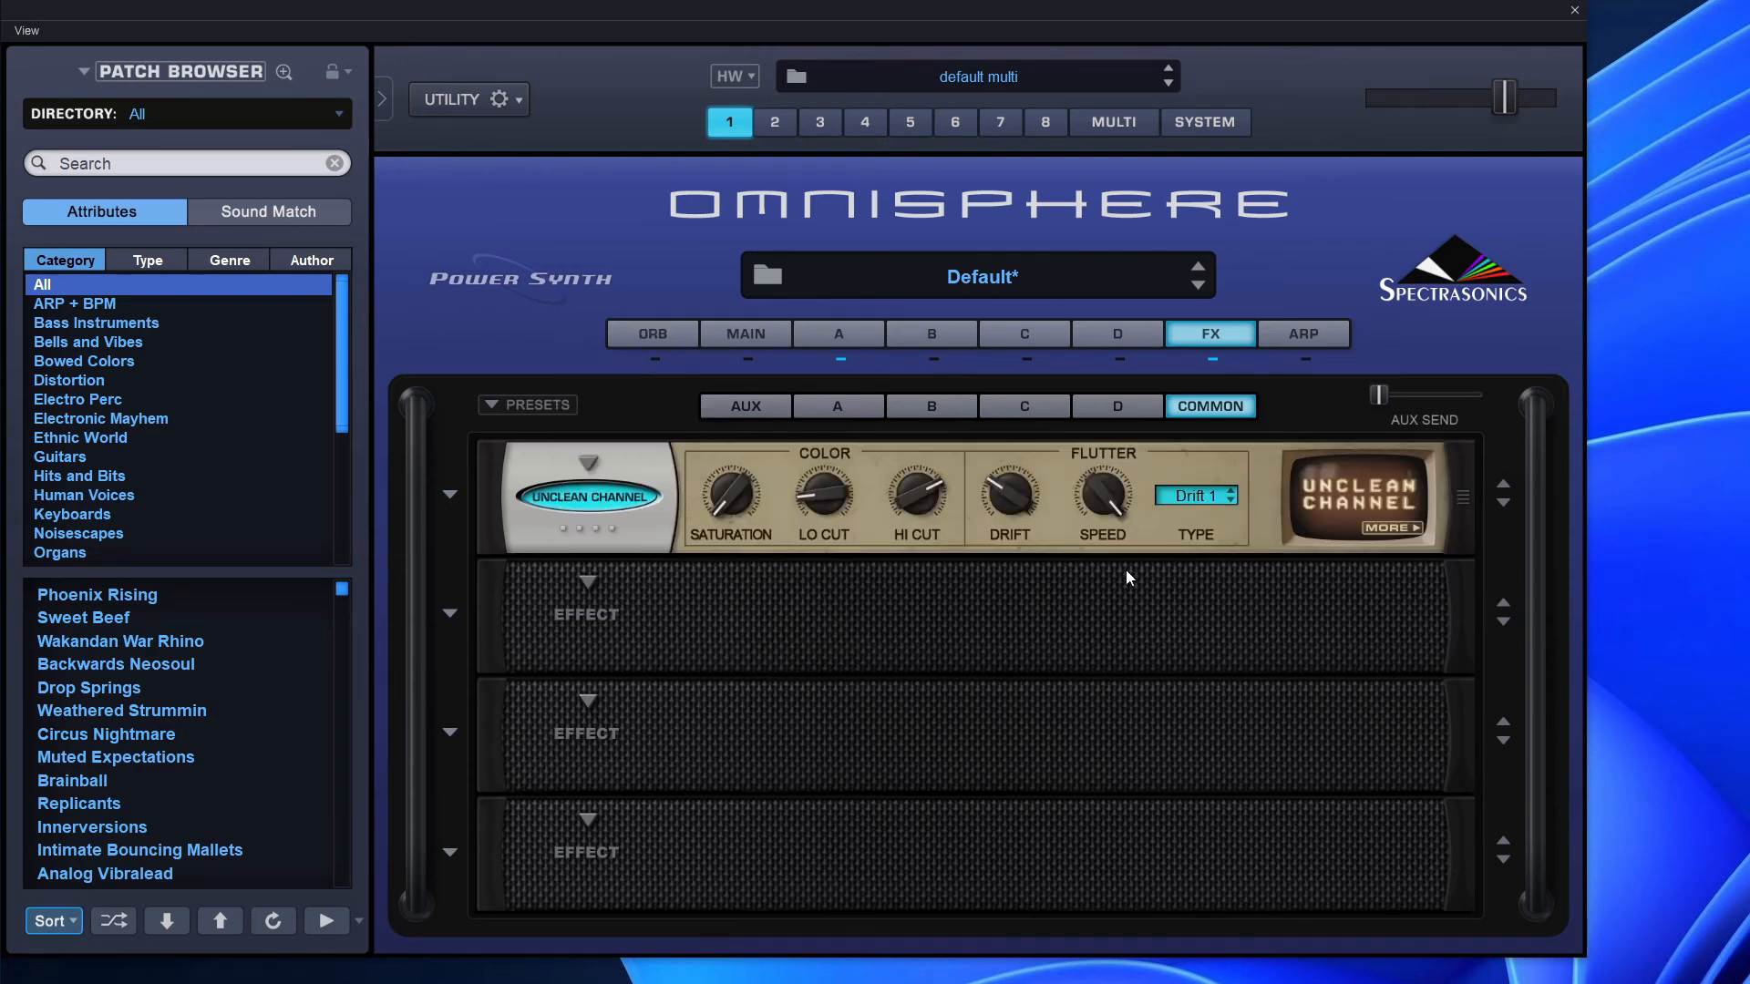
# - Raise Unclean Channel's noise amount to about -10 dB and set its noise type to Sputter MS20 1 from Hissing Gear
pyautogui.click(1387, 526)
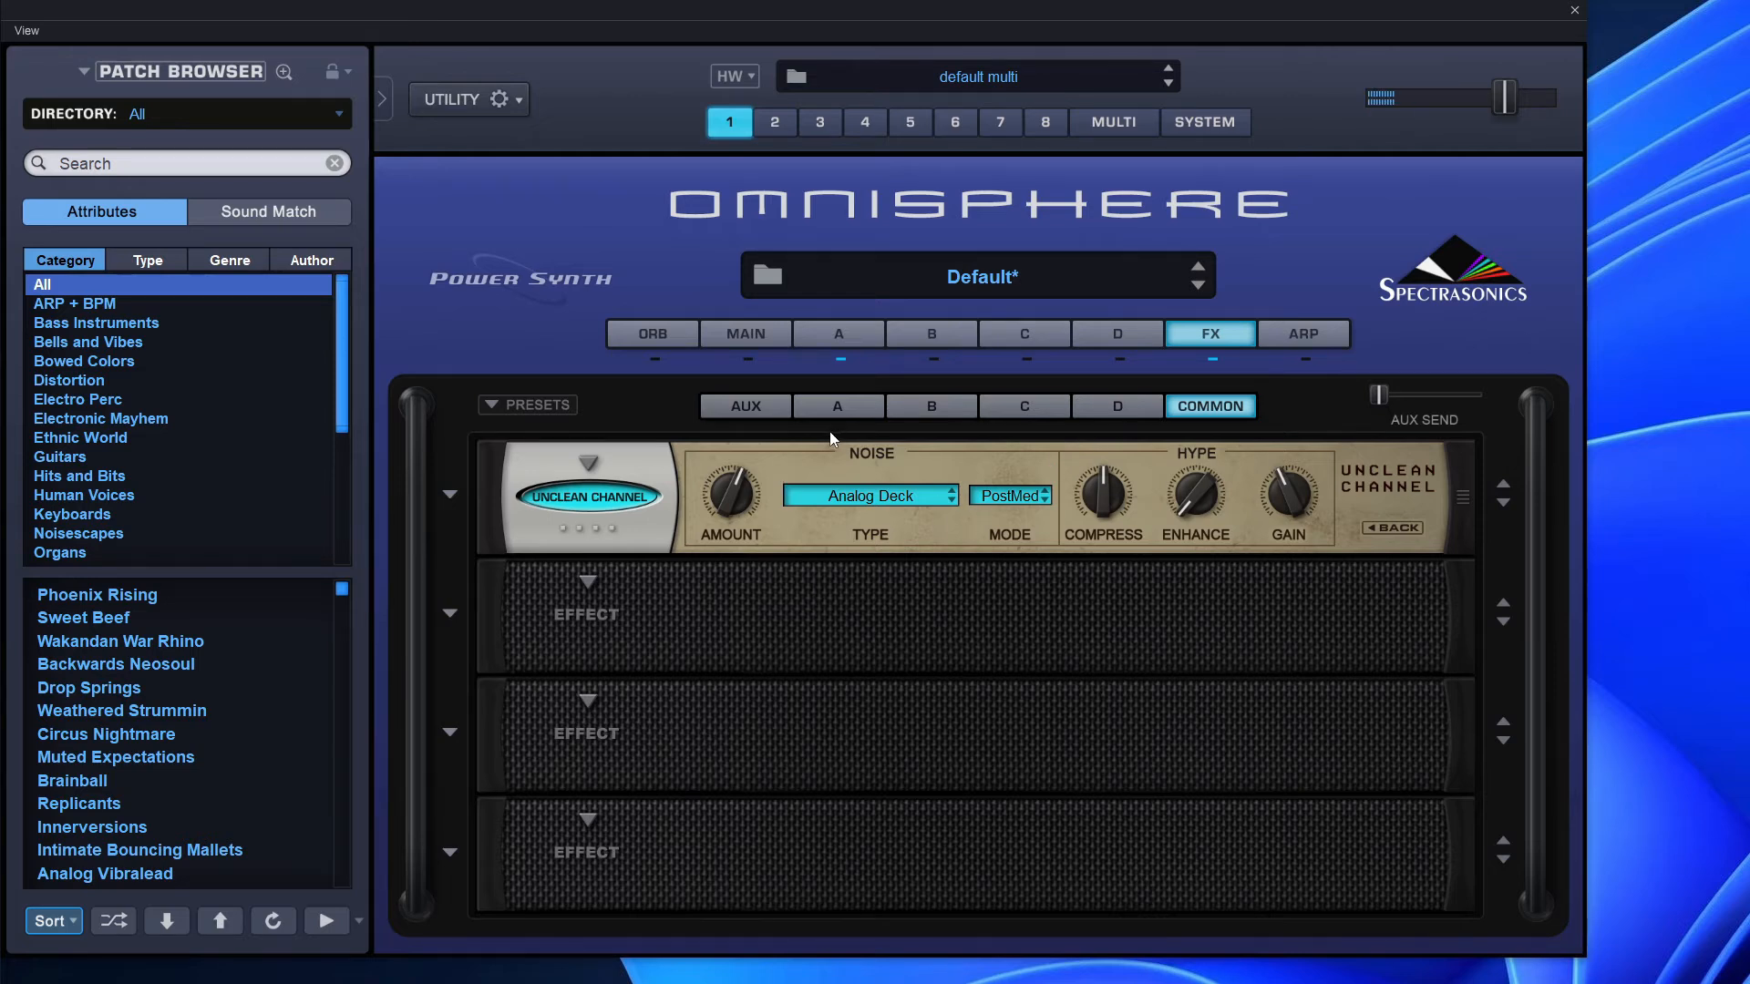
pyautogui.moveTo(758, 493); pyautogui.dragTo(764, 447)
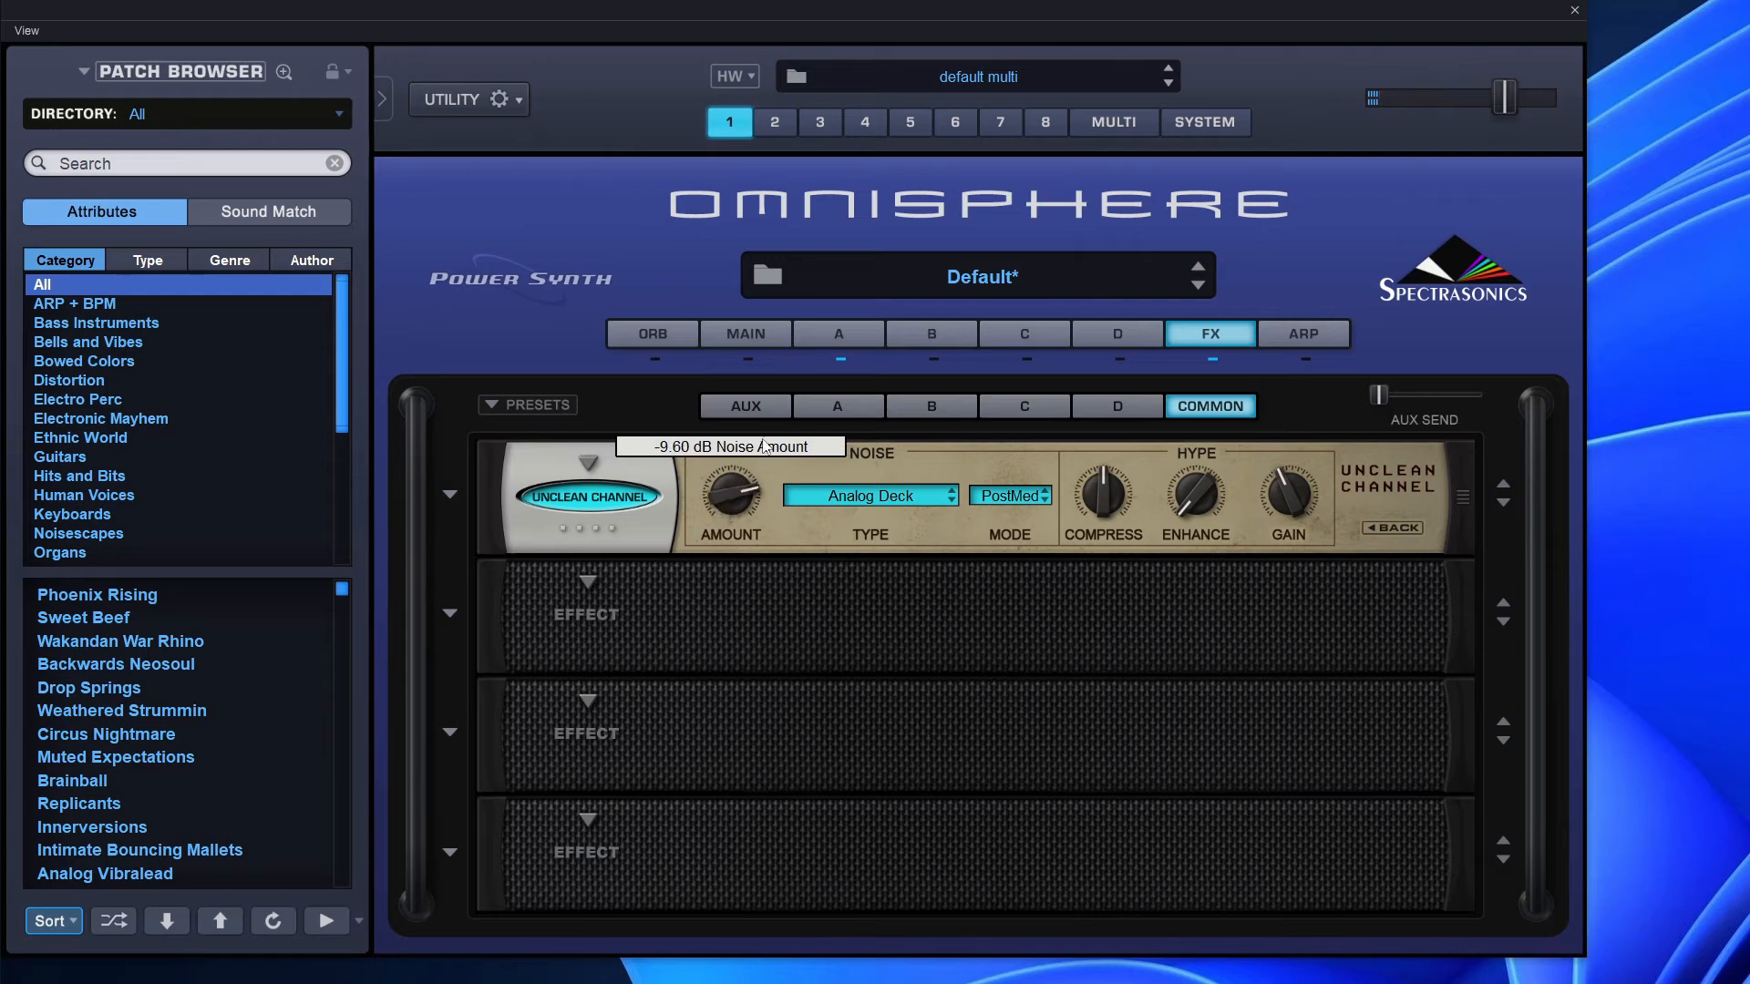
pyautogui.click(860, 492)
pyautogui.moveTo(877, 539)
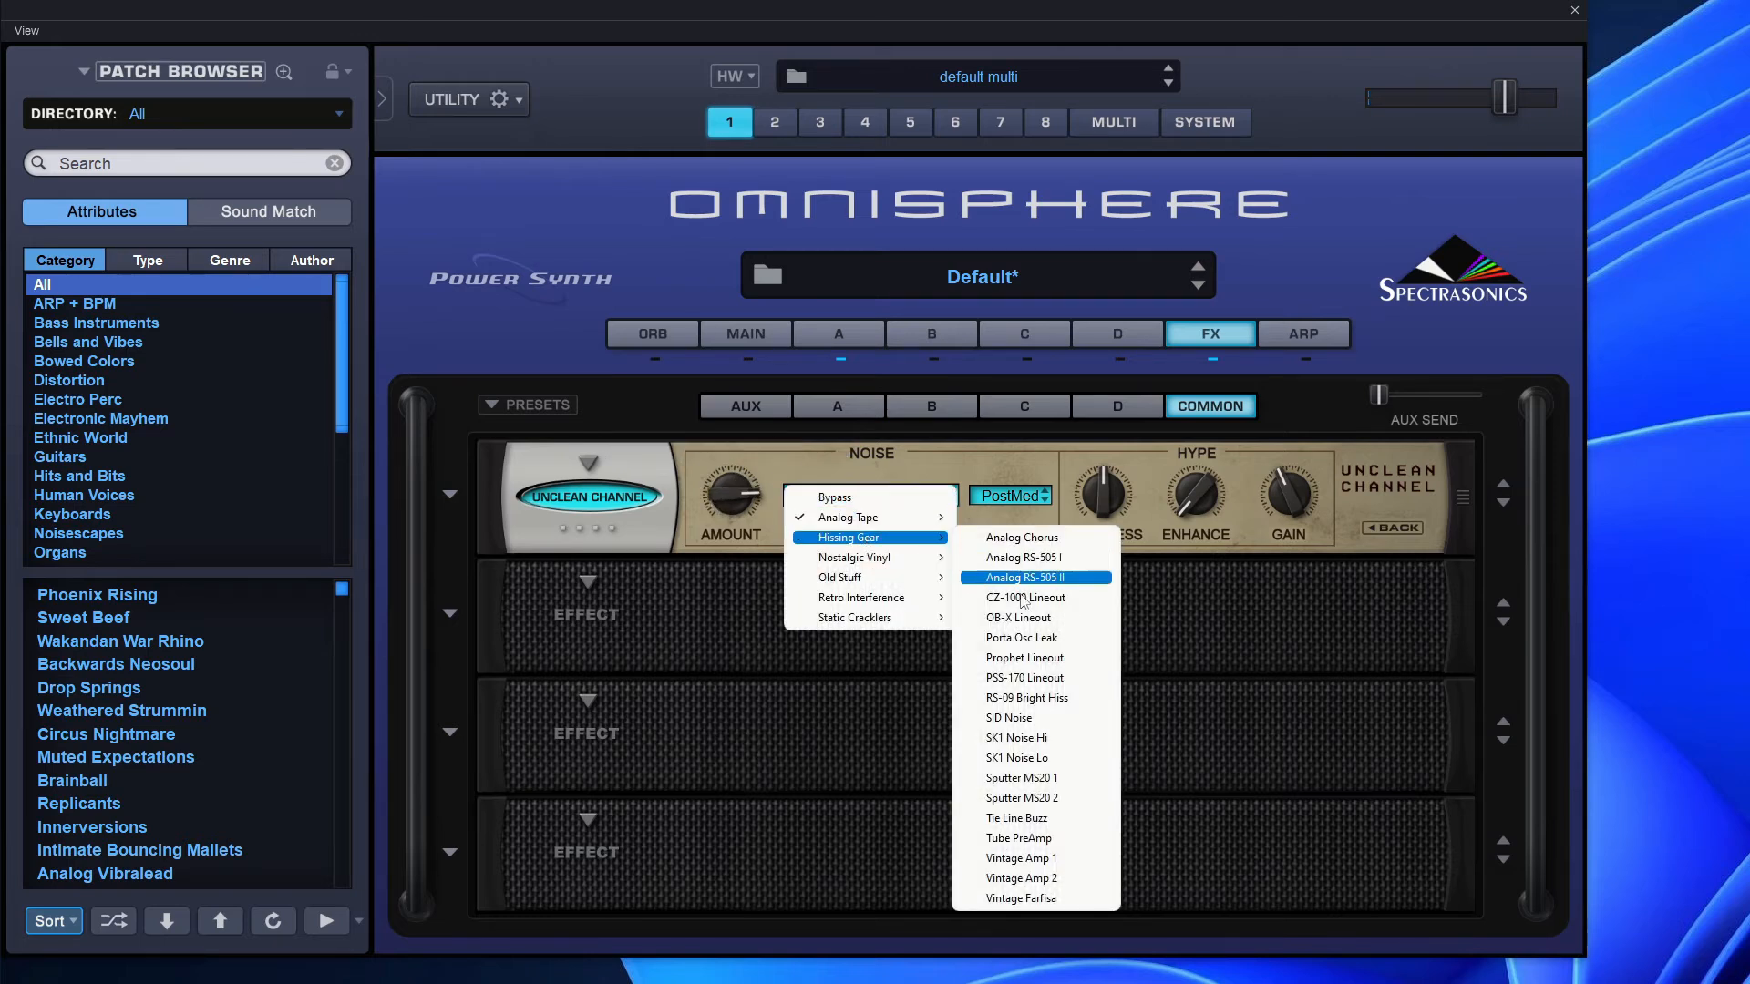
pyautogui.click(1042, 777)
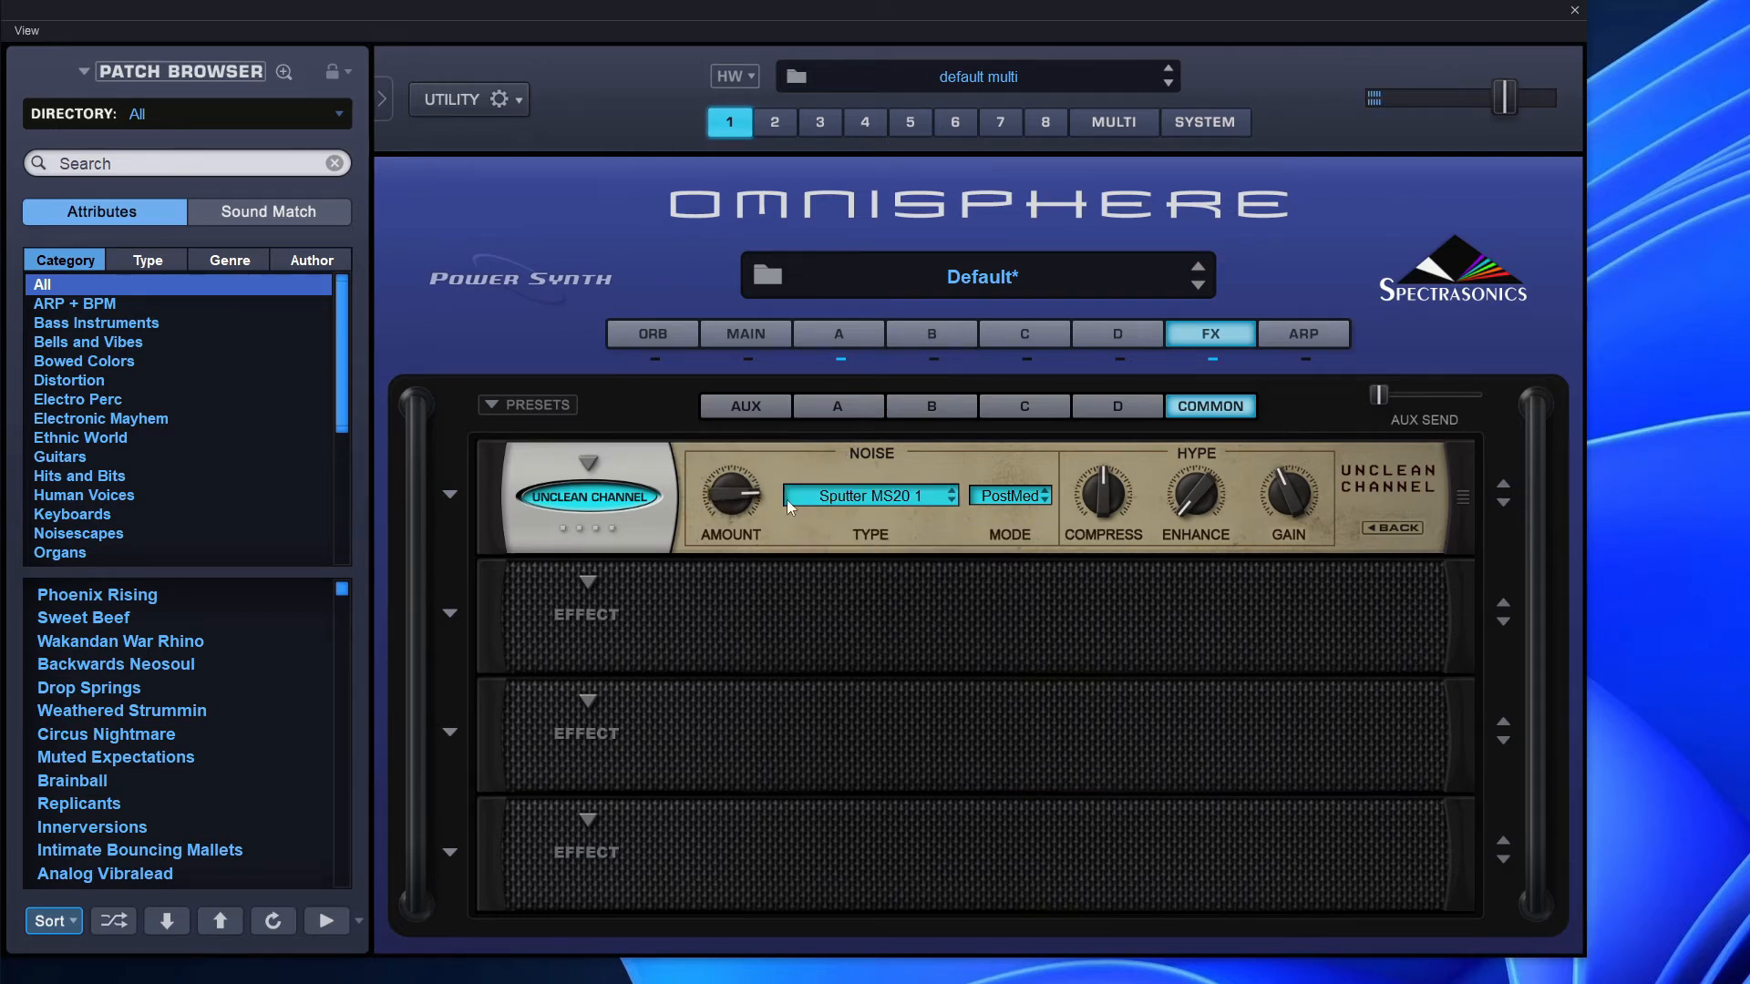
# - Try the Retro Interference noise types Cellular Interference 2 and Digistream
pyautogui.click(875, 492)
pyautogui.moveTo(889, 597)
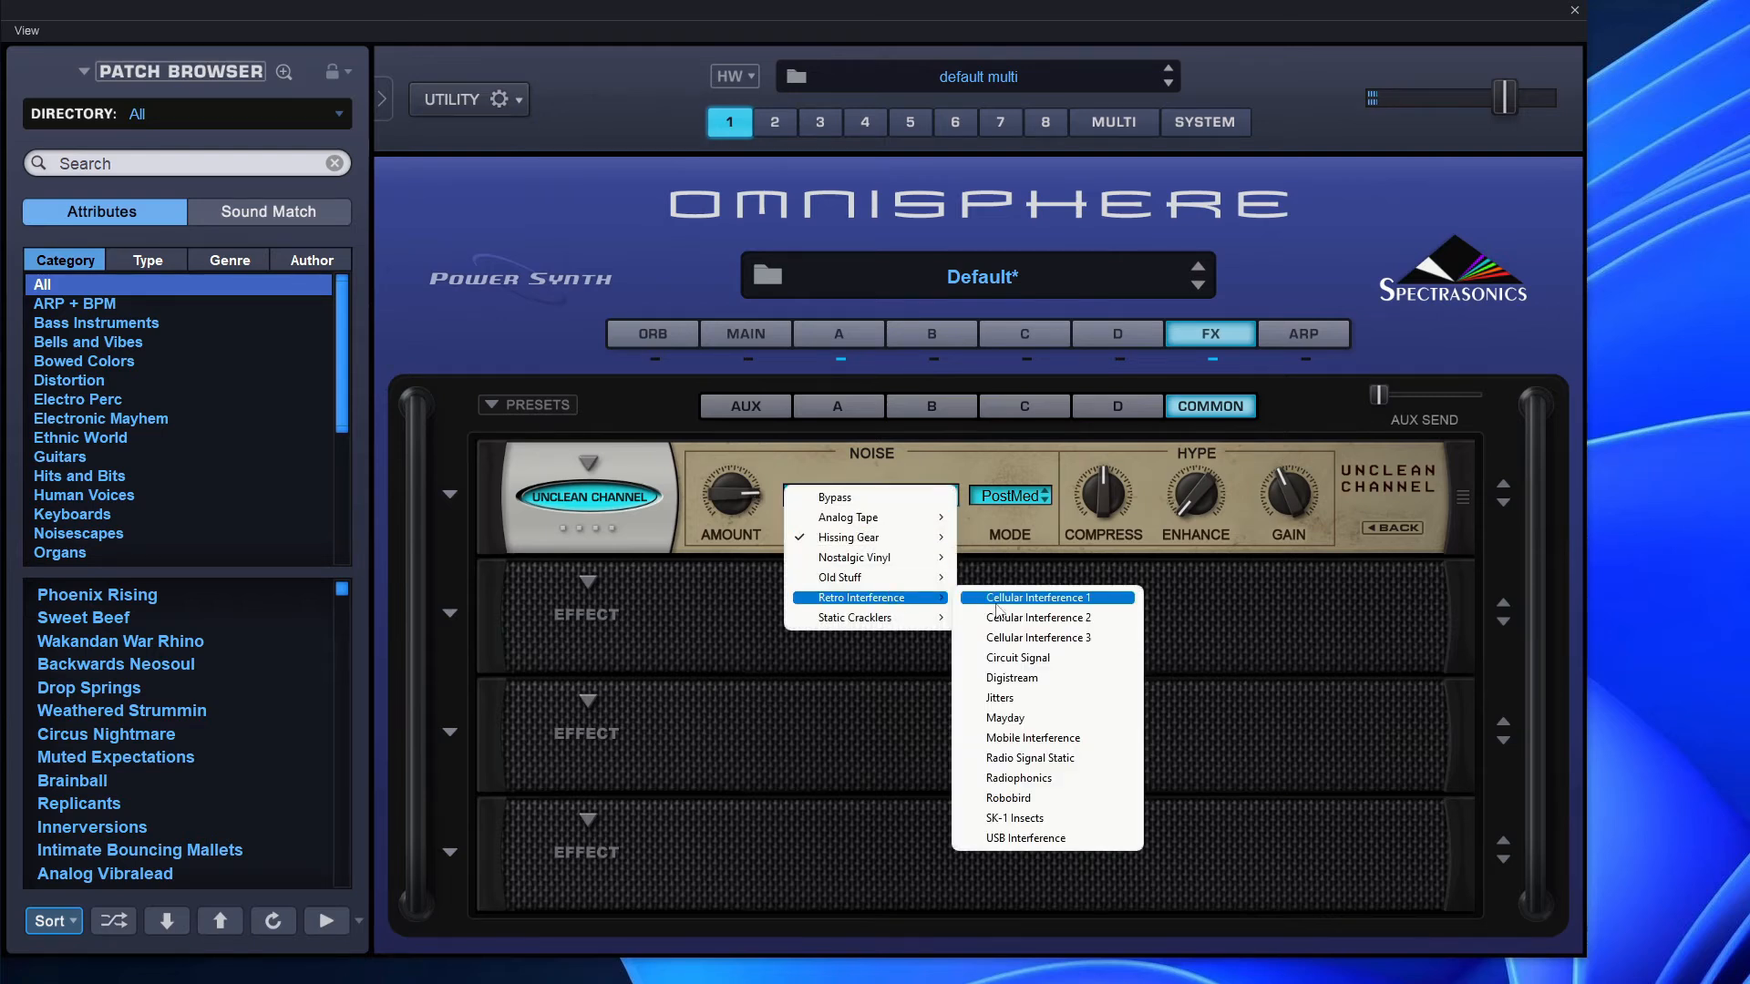
pyautogui.click(1032, 618)
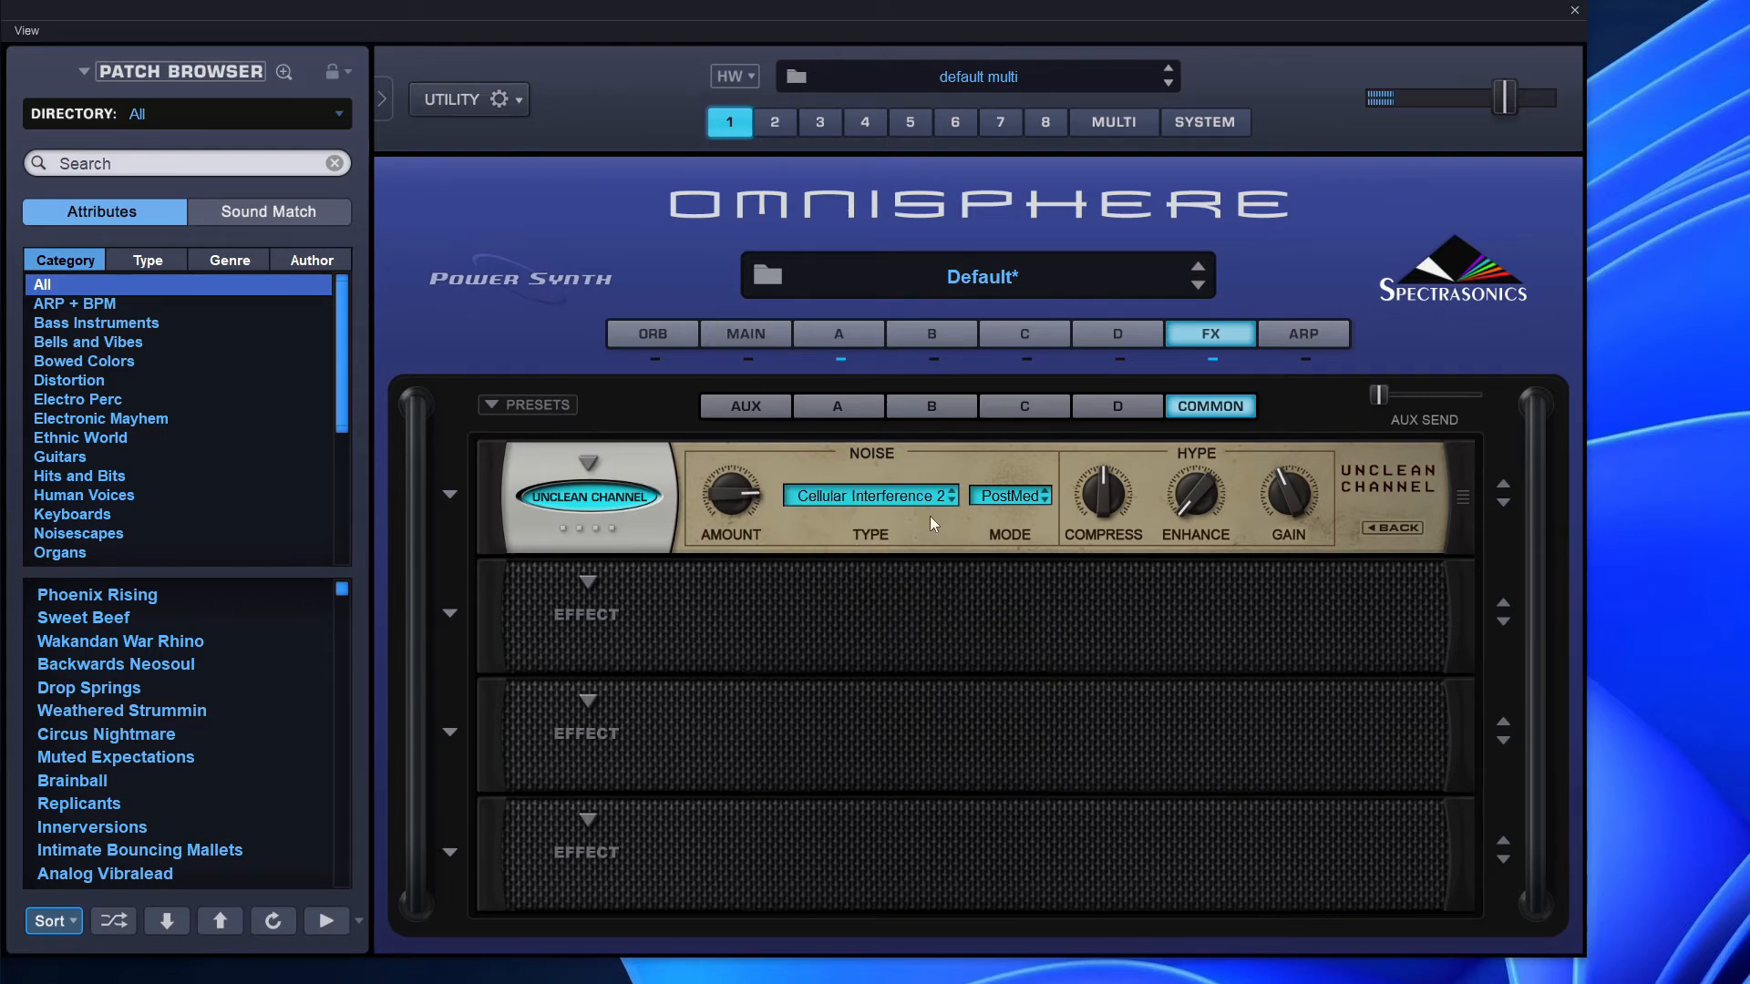
pyautogui.click(887, 492)
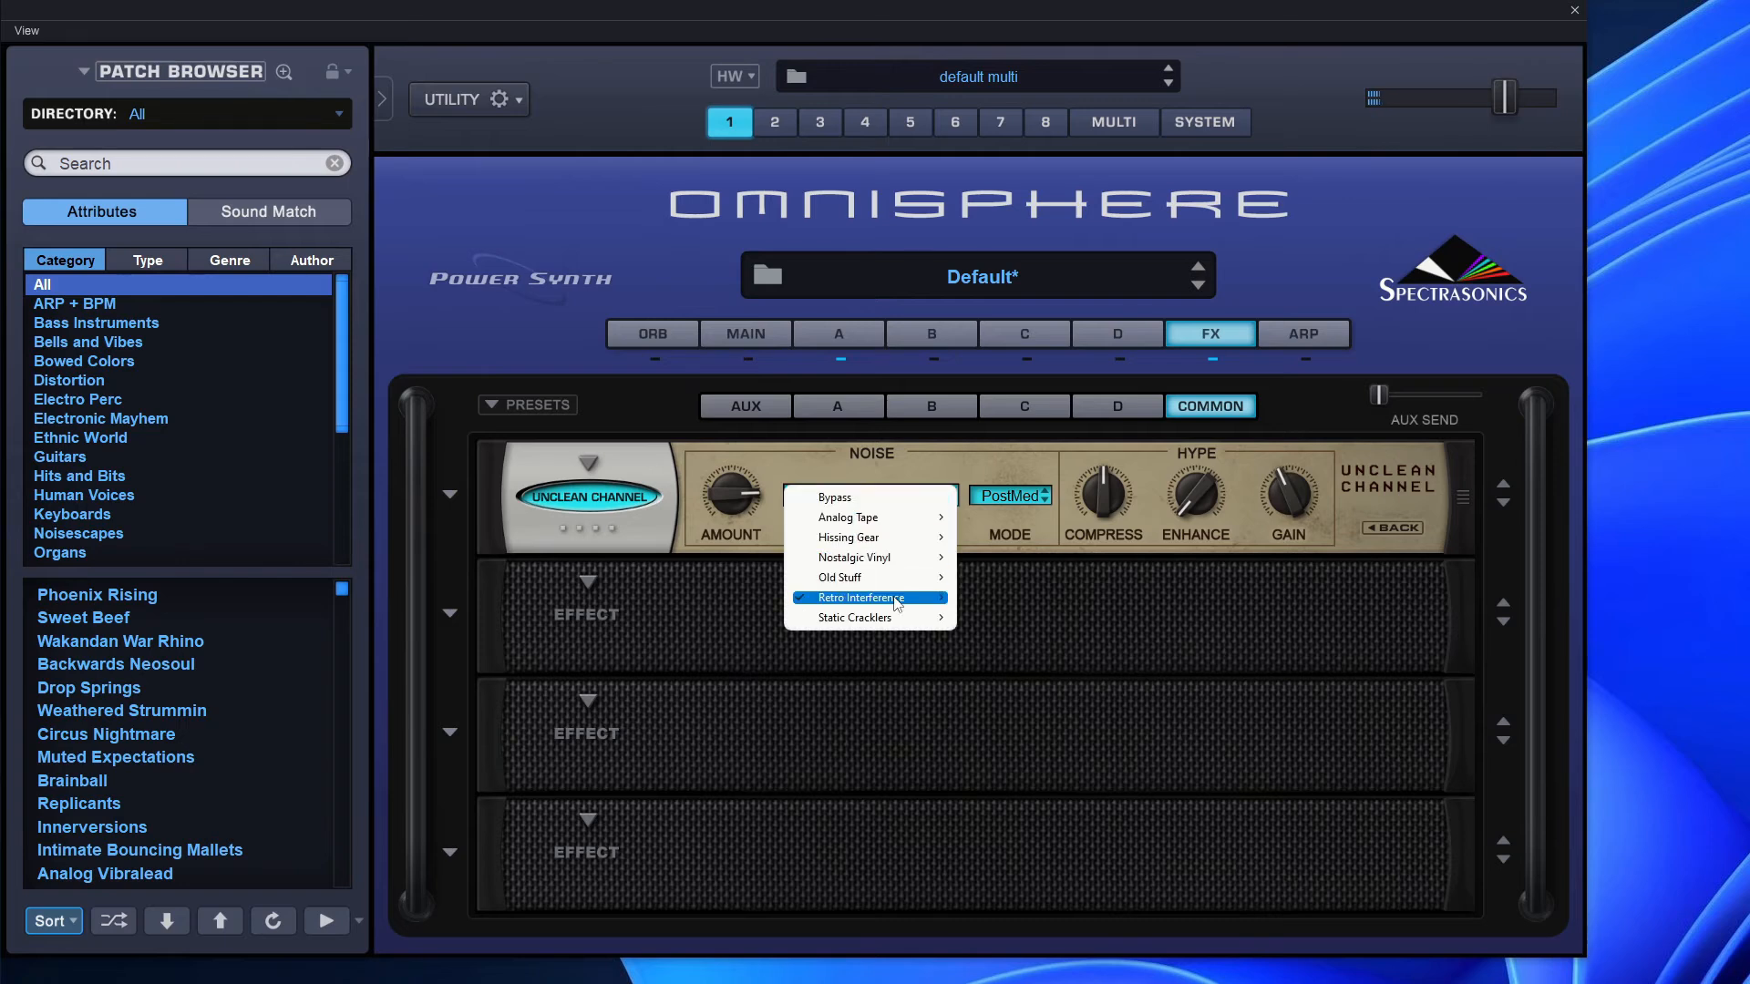
pyautogui.moveTo(897, 602)
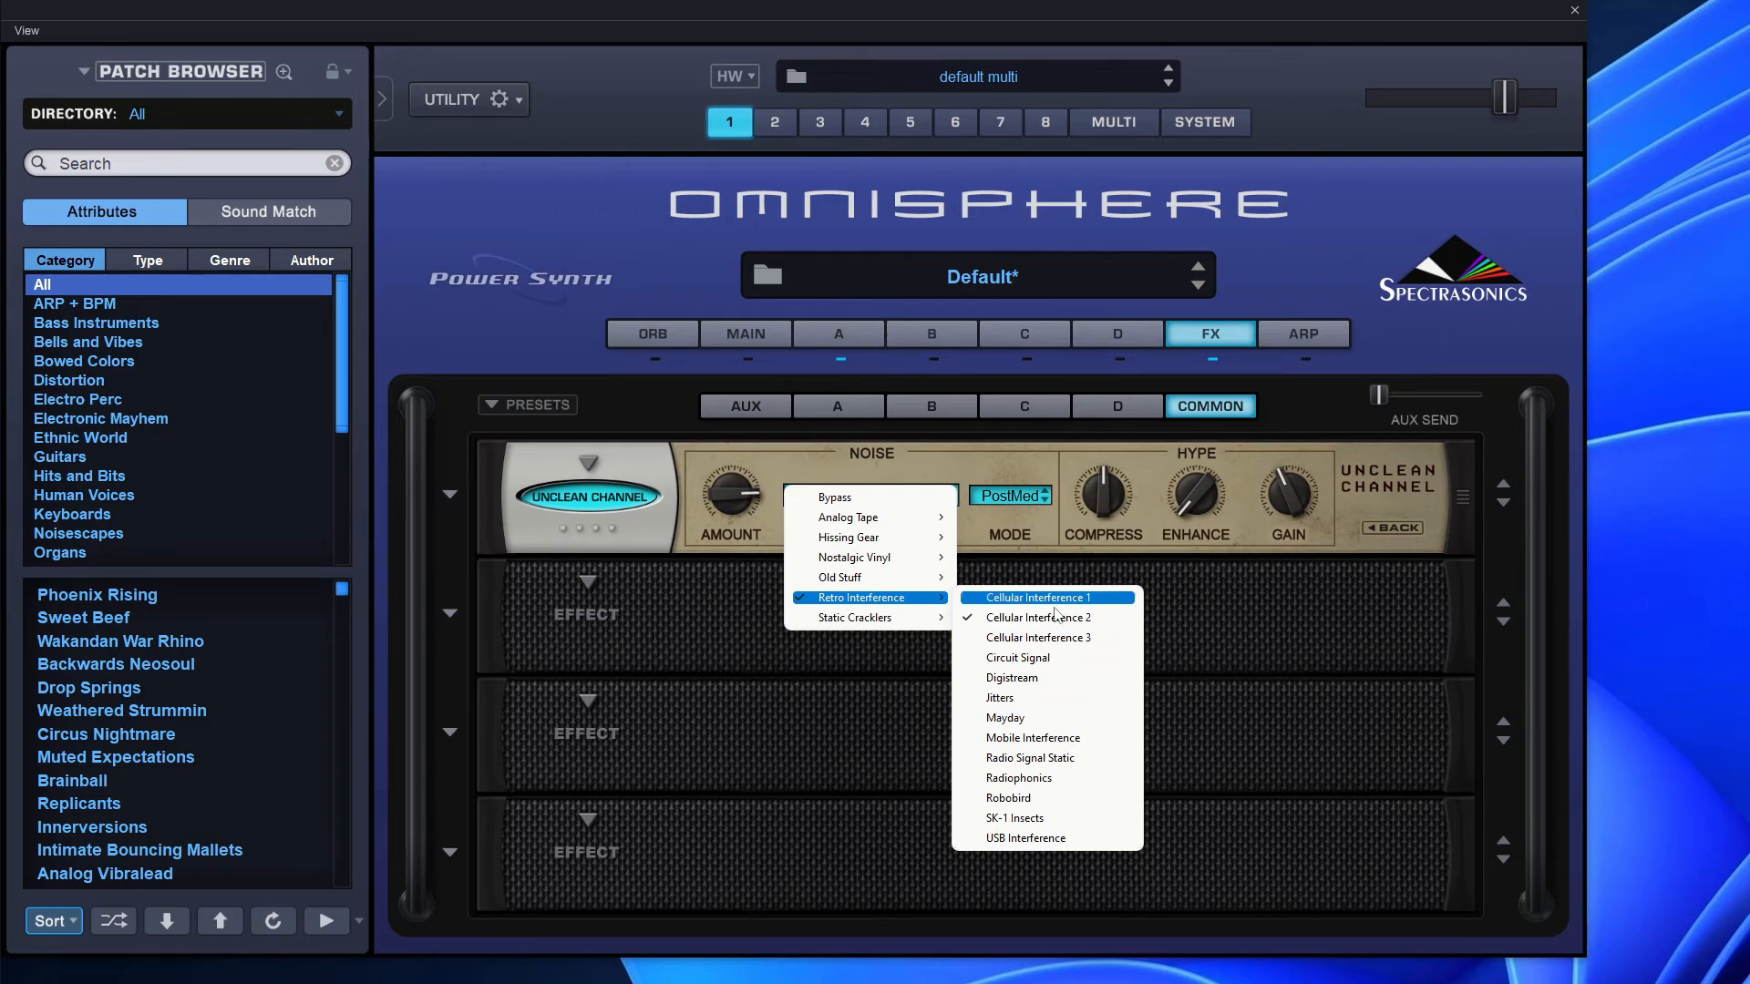
pyautogui.click(1055, 679)
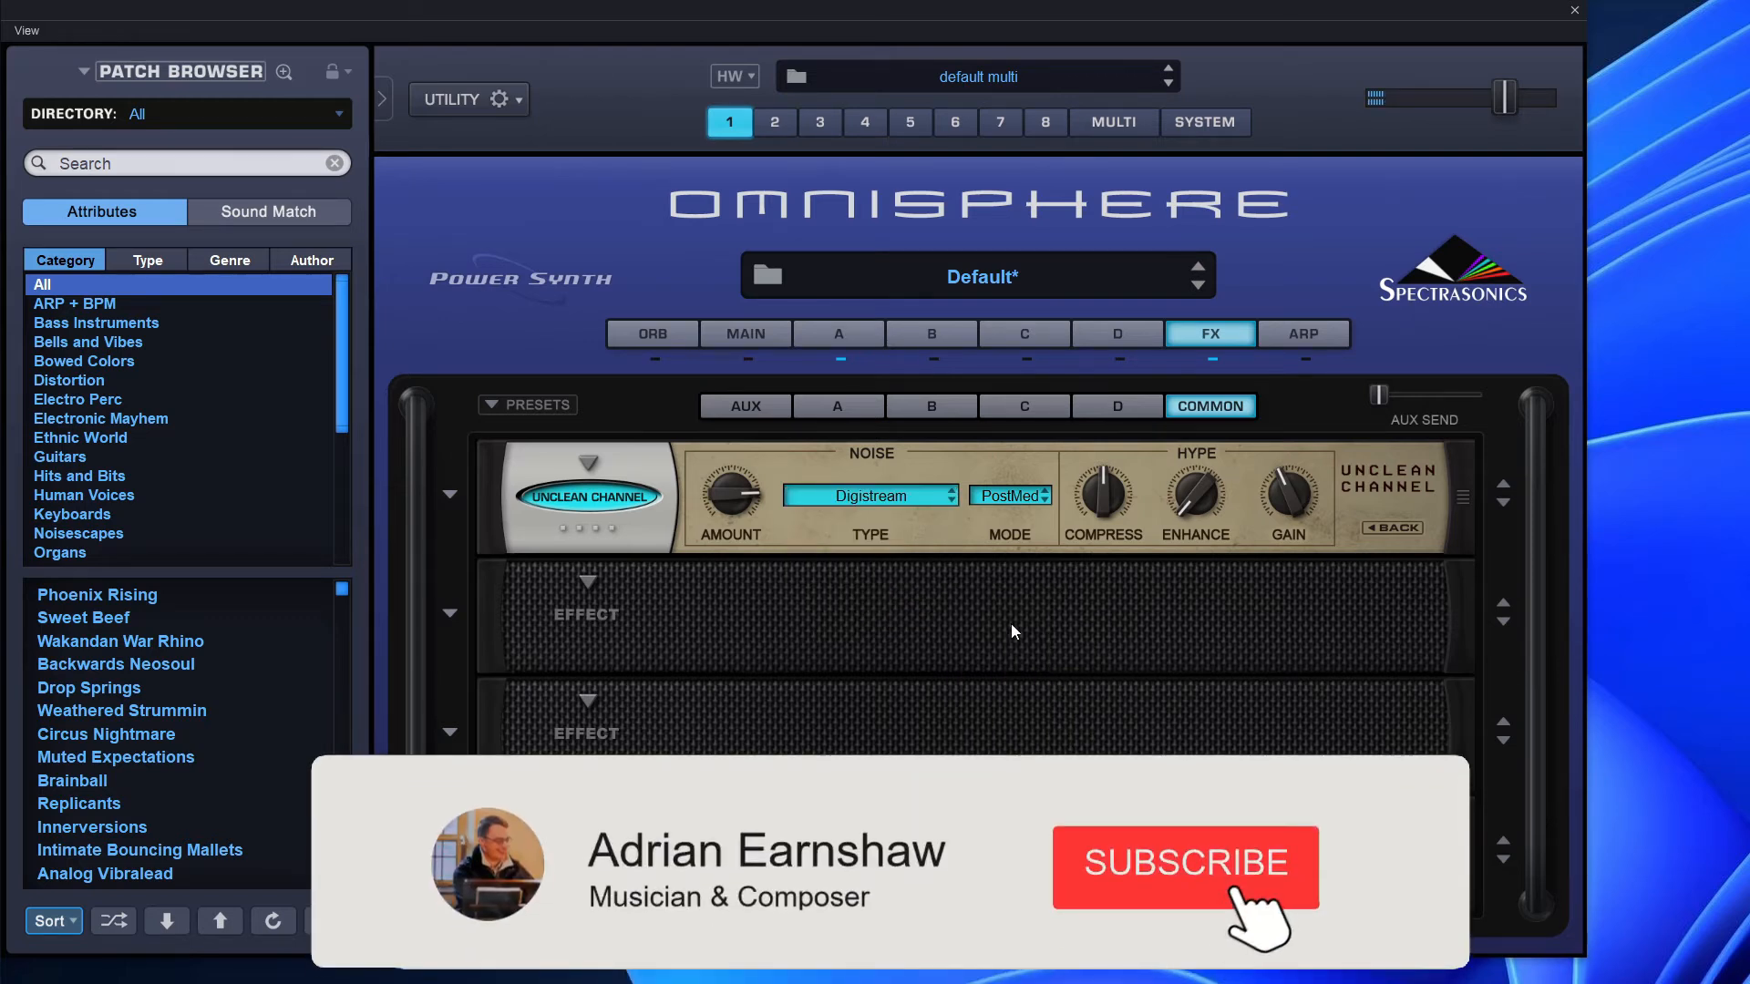
# - Set the noise type to Popcorn Crackles, and lower Compress and raise Enhance in the Hype section
pyautogui.click(884, 499)
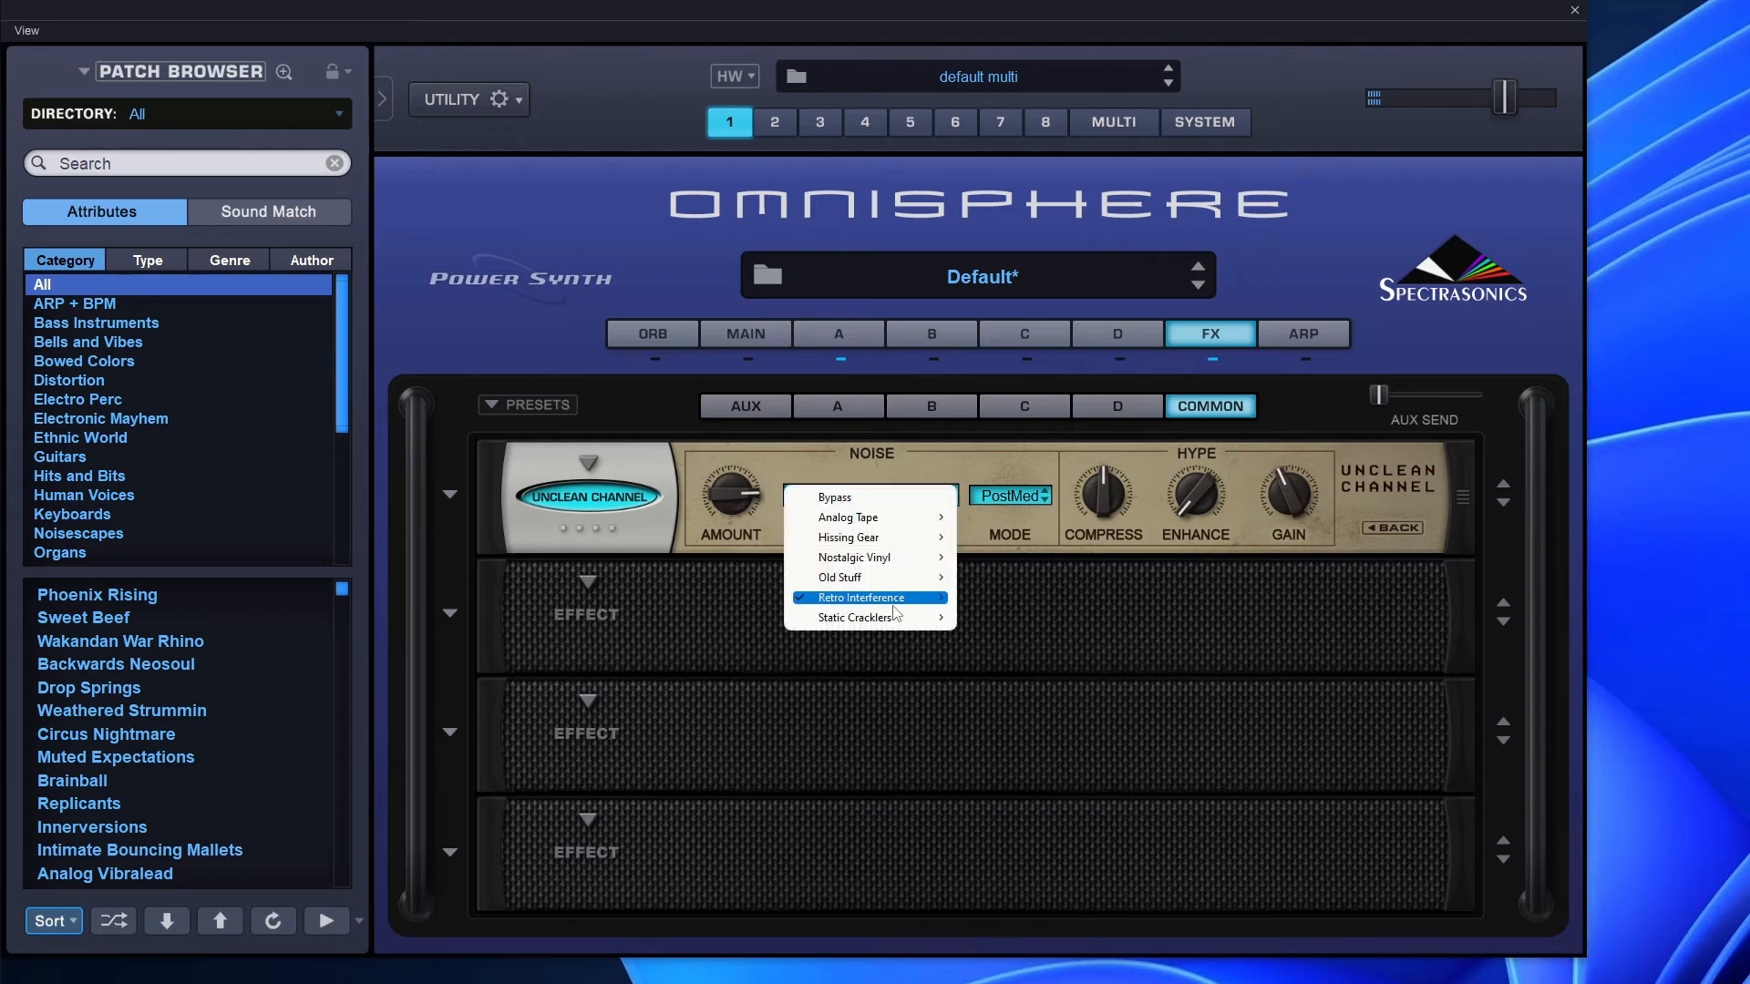
pyautogui.click(1050, 677)
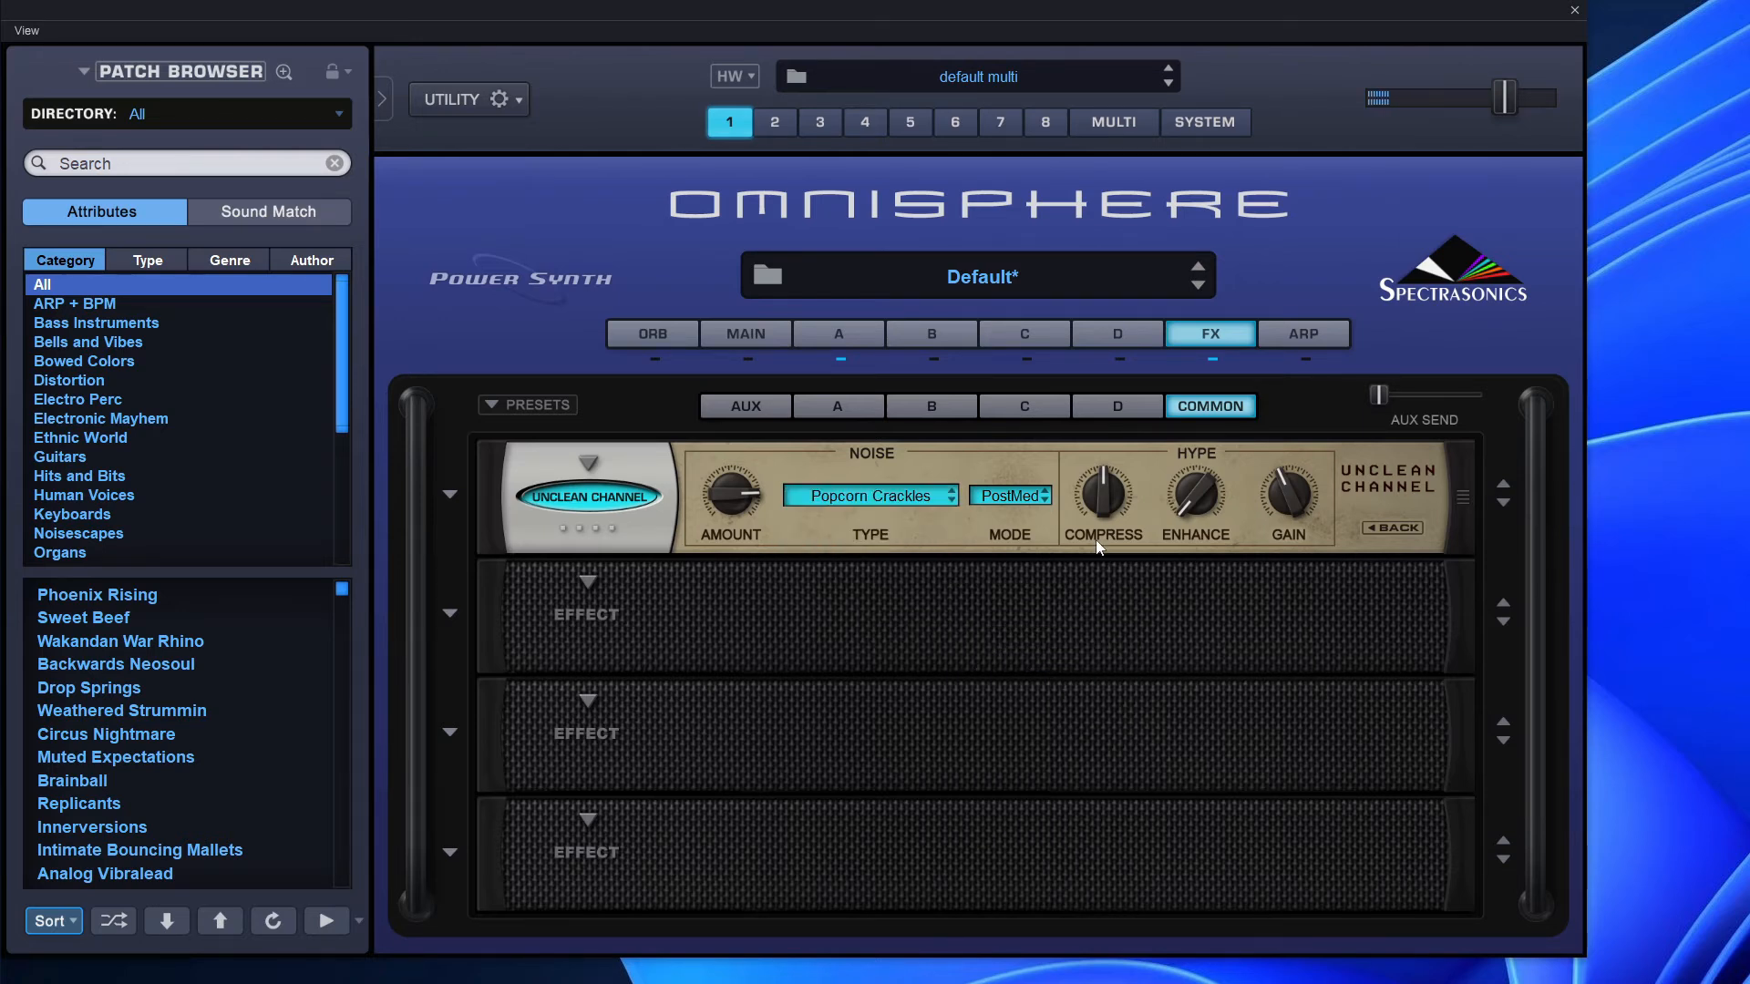
pyautogui.moveTo(1095, 505); pyautogui.dragTo(1117, 603)
pyautogui.moveTo(1187, 507); pyautogui.dragTo(1184, 565)
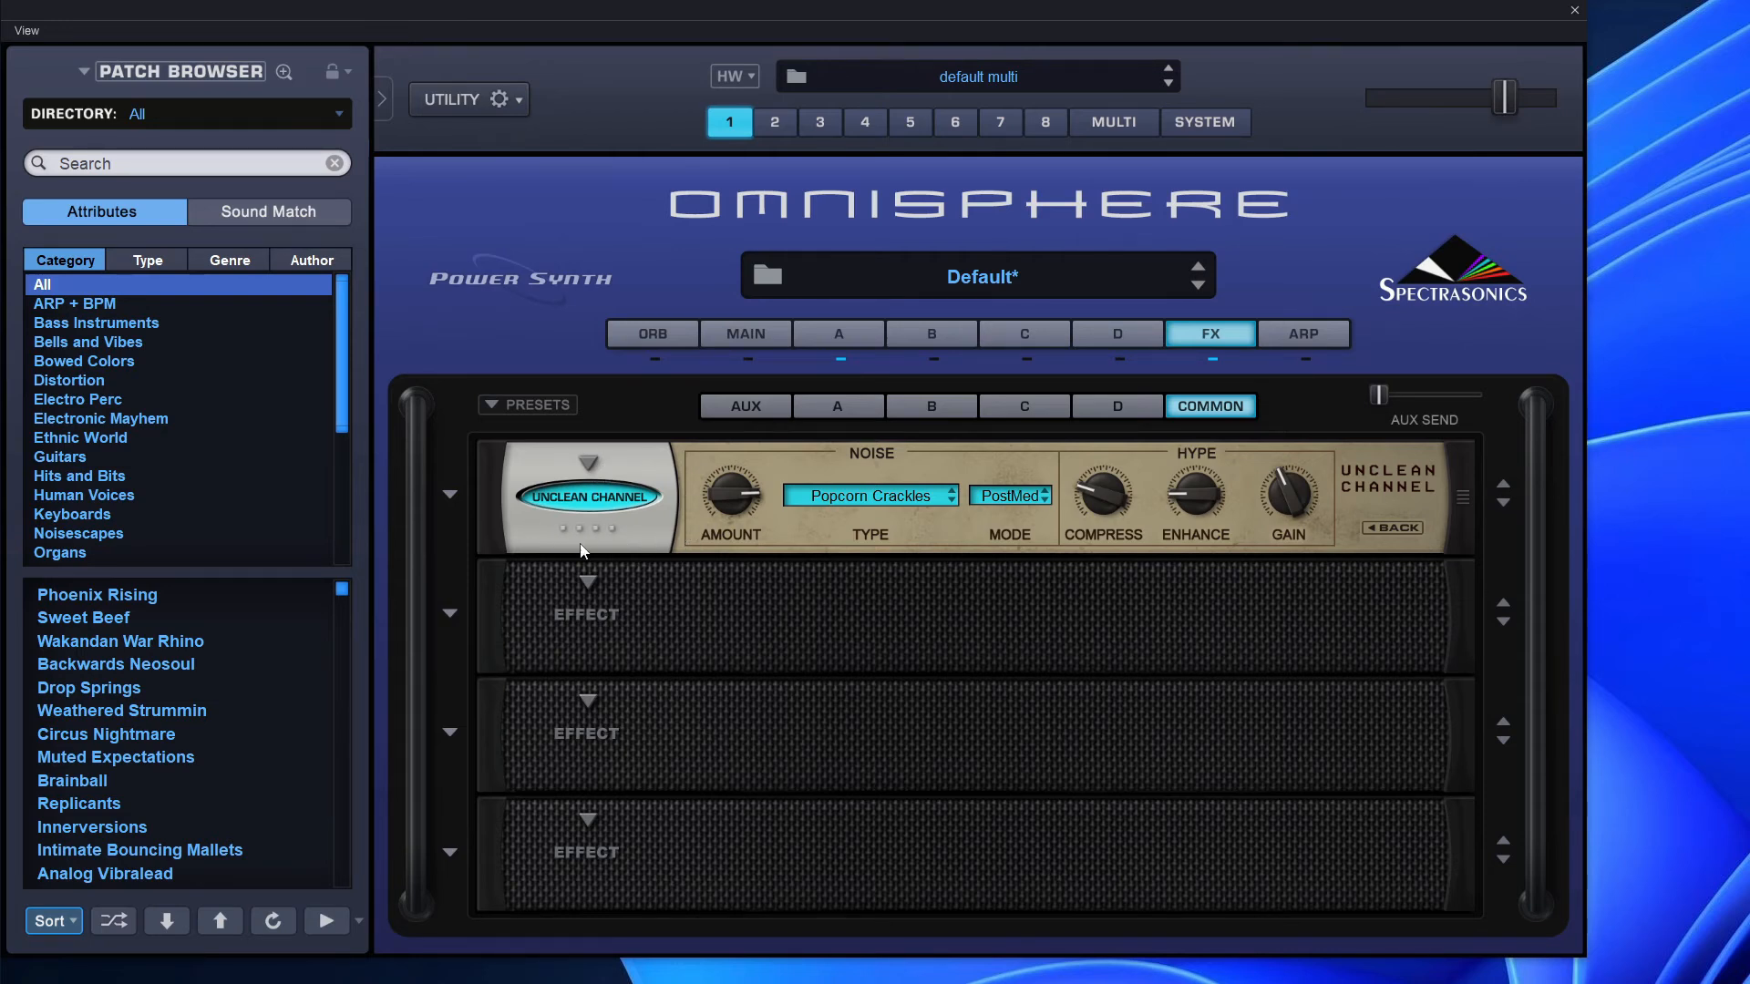
# - Try a reverb in the second effect slot with its mix at about 39, and remove it from the slot
pyautogui.click(581, 580)
pyautogui.moveTo(629, 594)
pyautogui.click(774, 599)
pyautogui.moveTo(567, 653)
pyautogui.mouseDown()
pyautogui.moveTo(625, 653)
pyautogui.moveTo(585, 653)
pyautogui.moveTo(601, 654)
pyautogui.mouseUp()
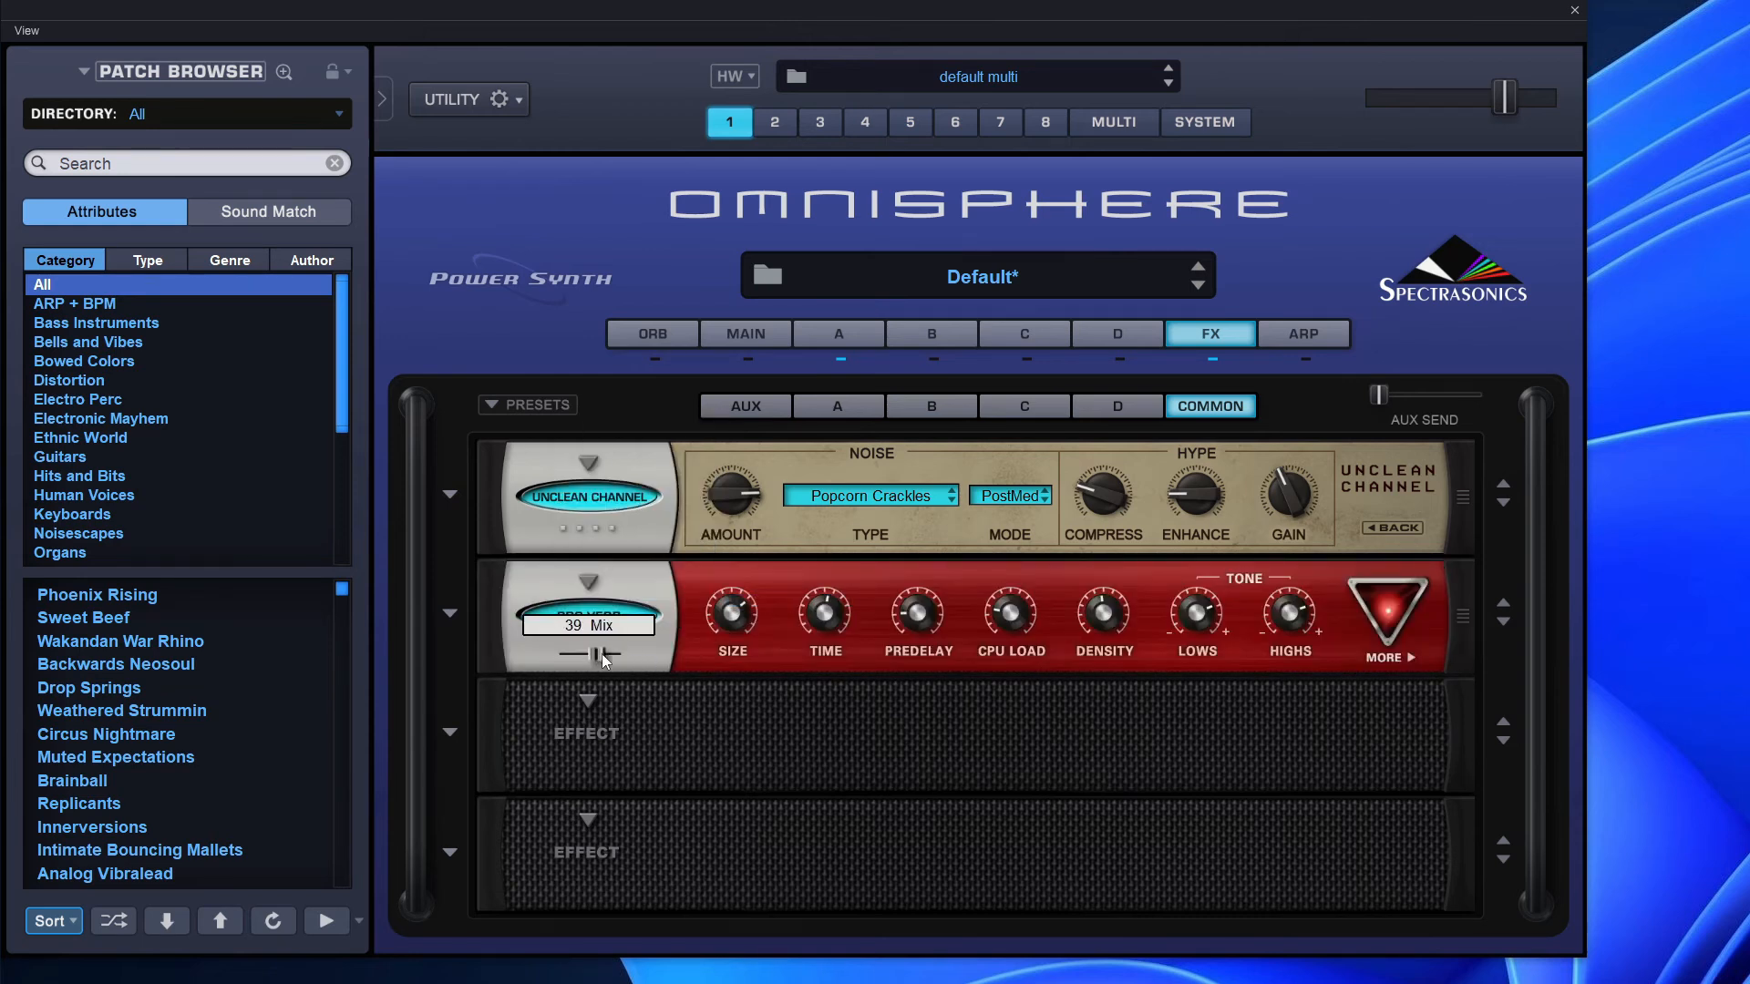
pyautogui.click(583, 583)
pyautogui.click(614, 419)
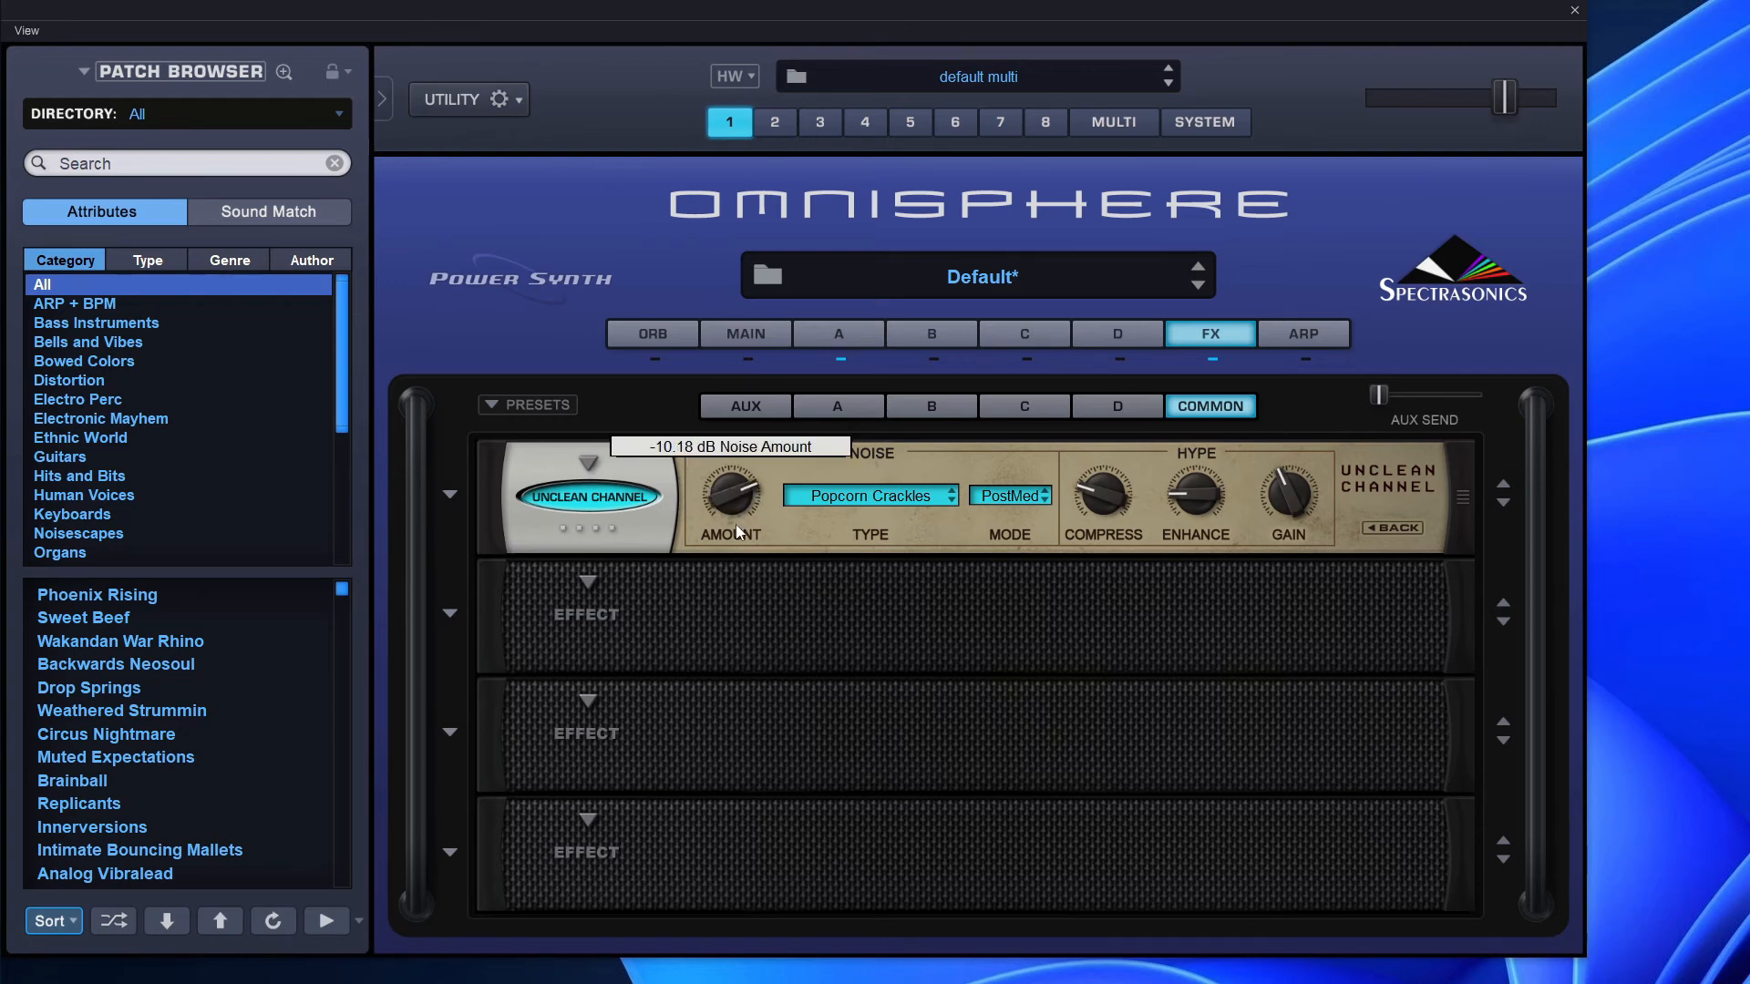
# - Replace Unclean Channel in the first slot with Unclean Verb from Sonic Extensions, and bypass and re-enable the new effect
pyautogui.click(1404, 528)
pyautogui.moveTo(737, 500); pyautogui.dragTo(802, 554)
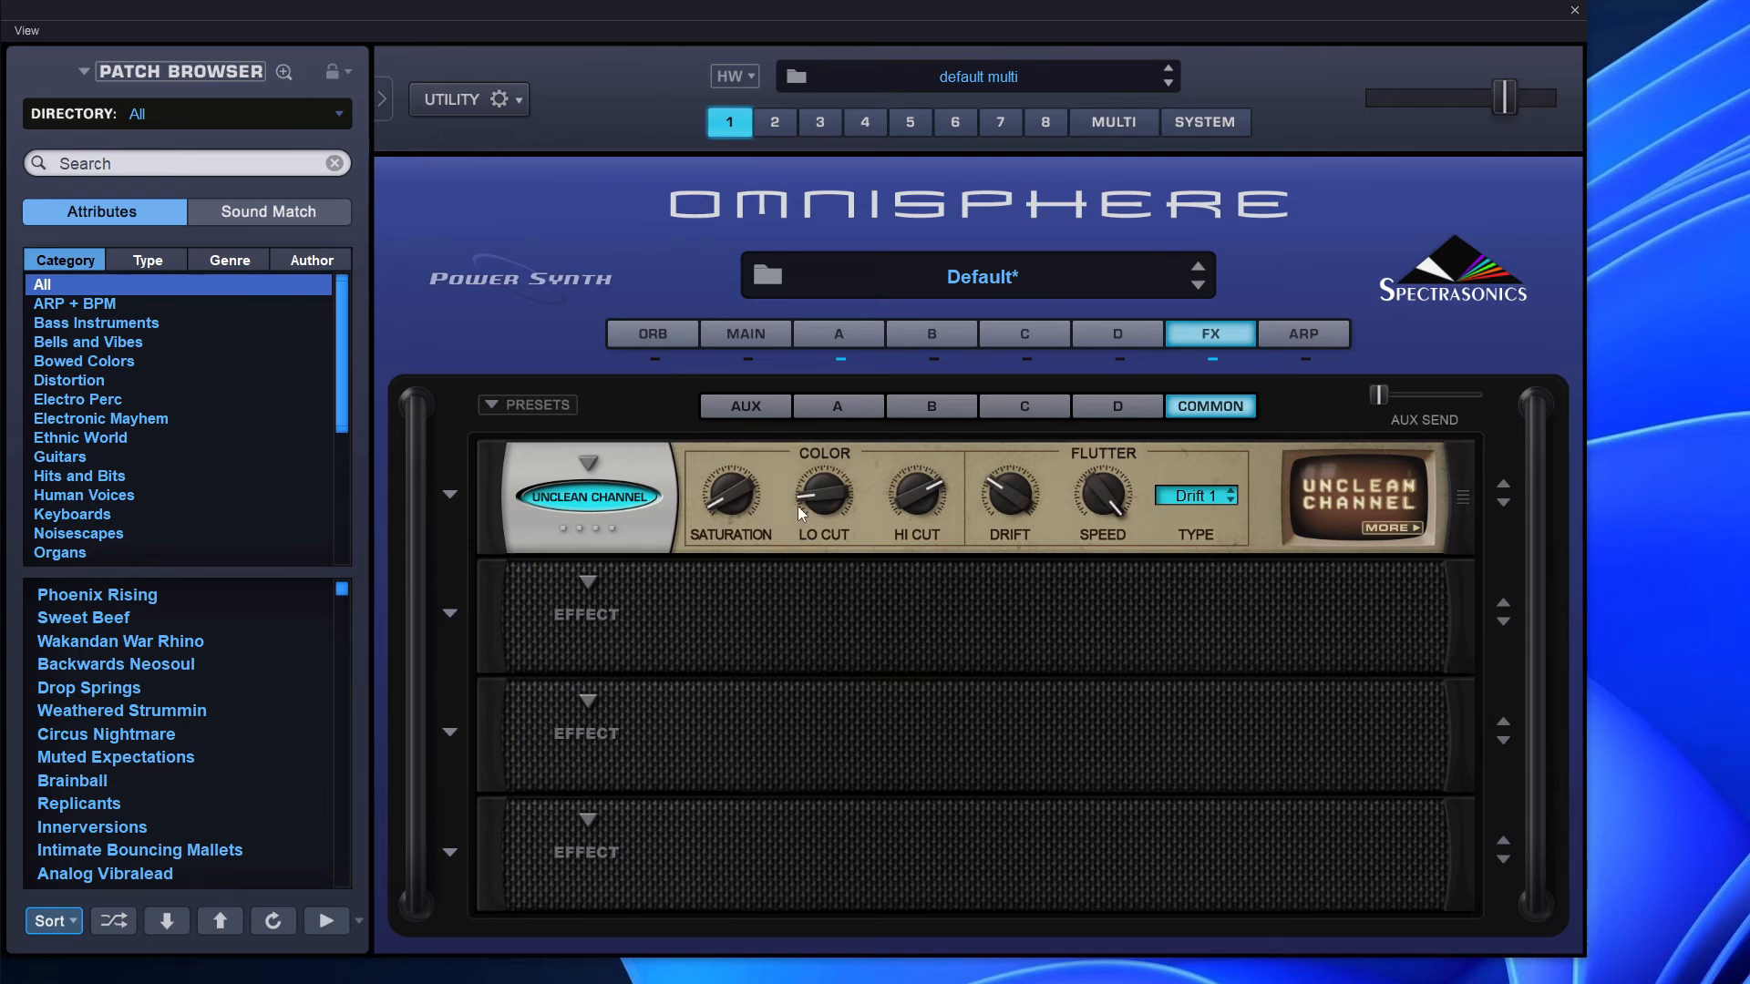
pyautogui.click(590, 465)
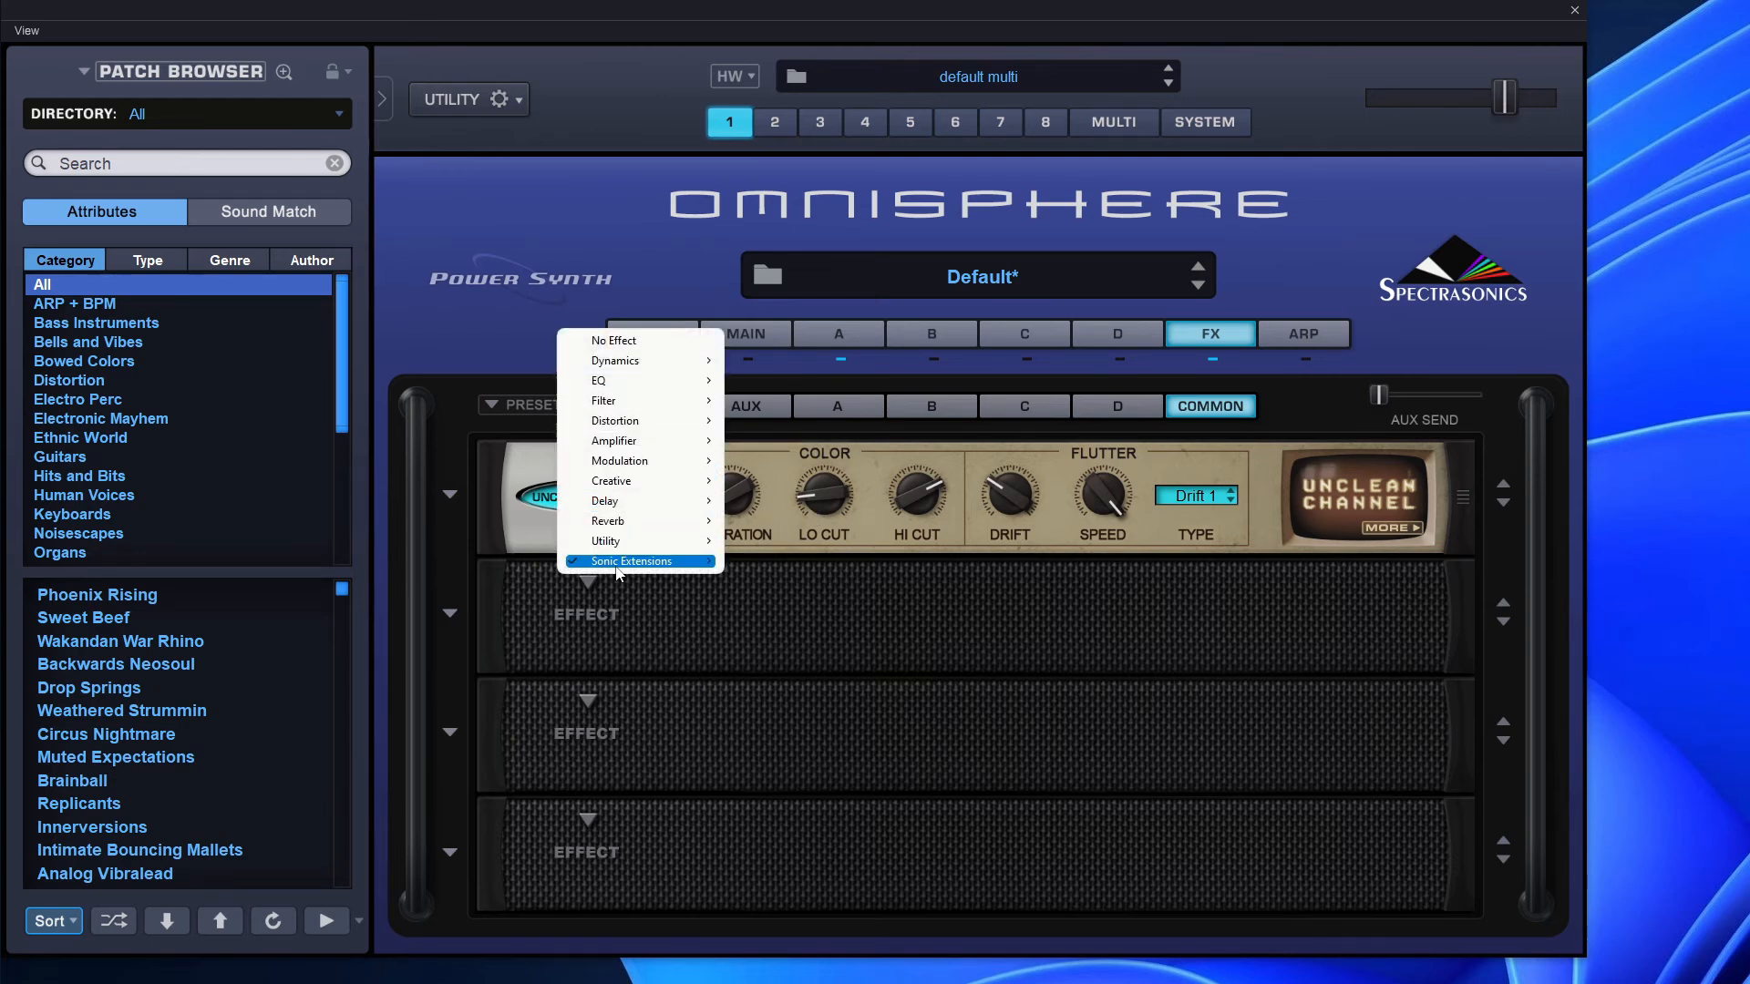
pyautogui.moveTo(656, 561)
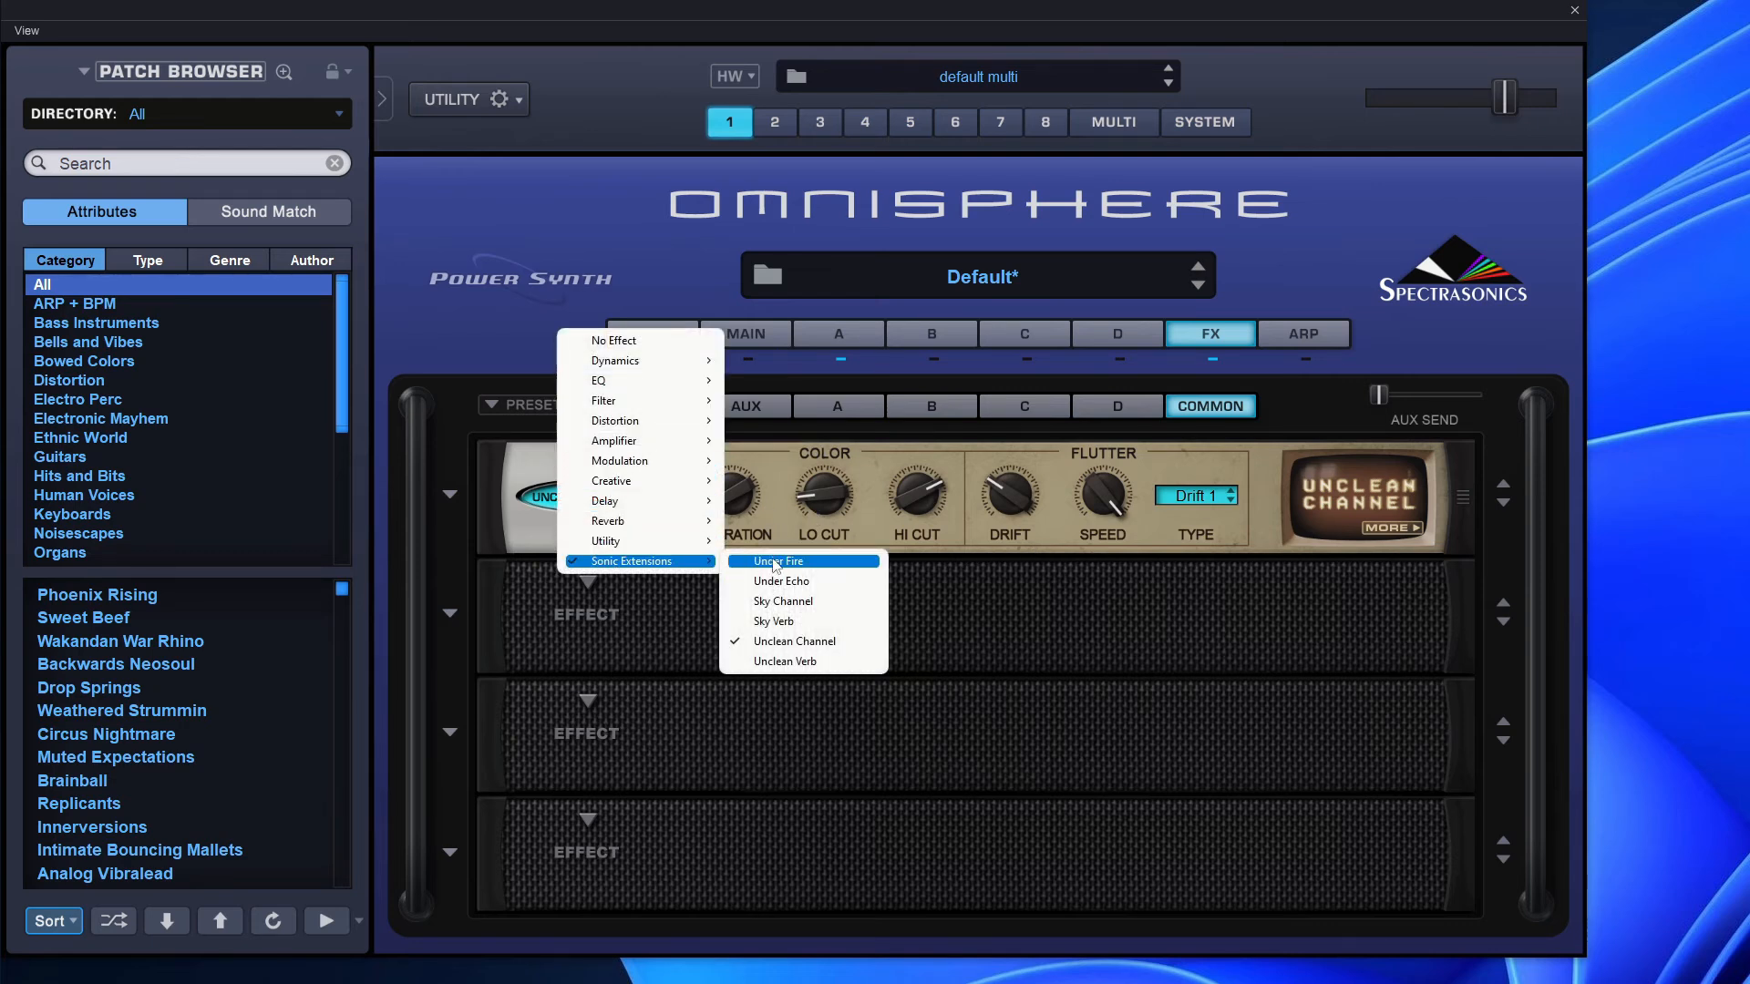
pyautogui.click(802, 662)
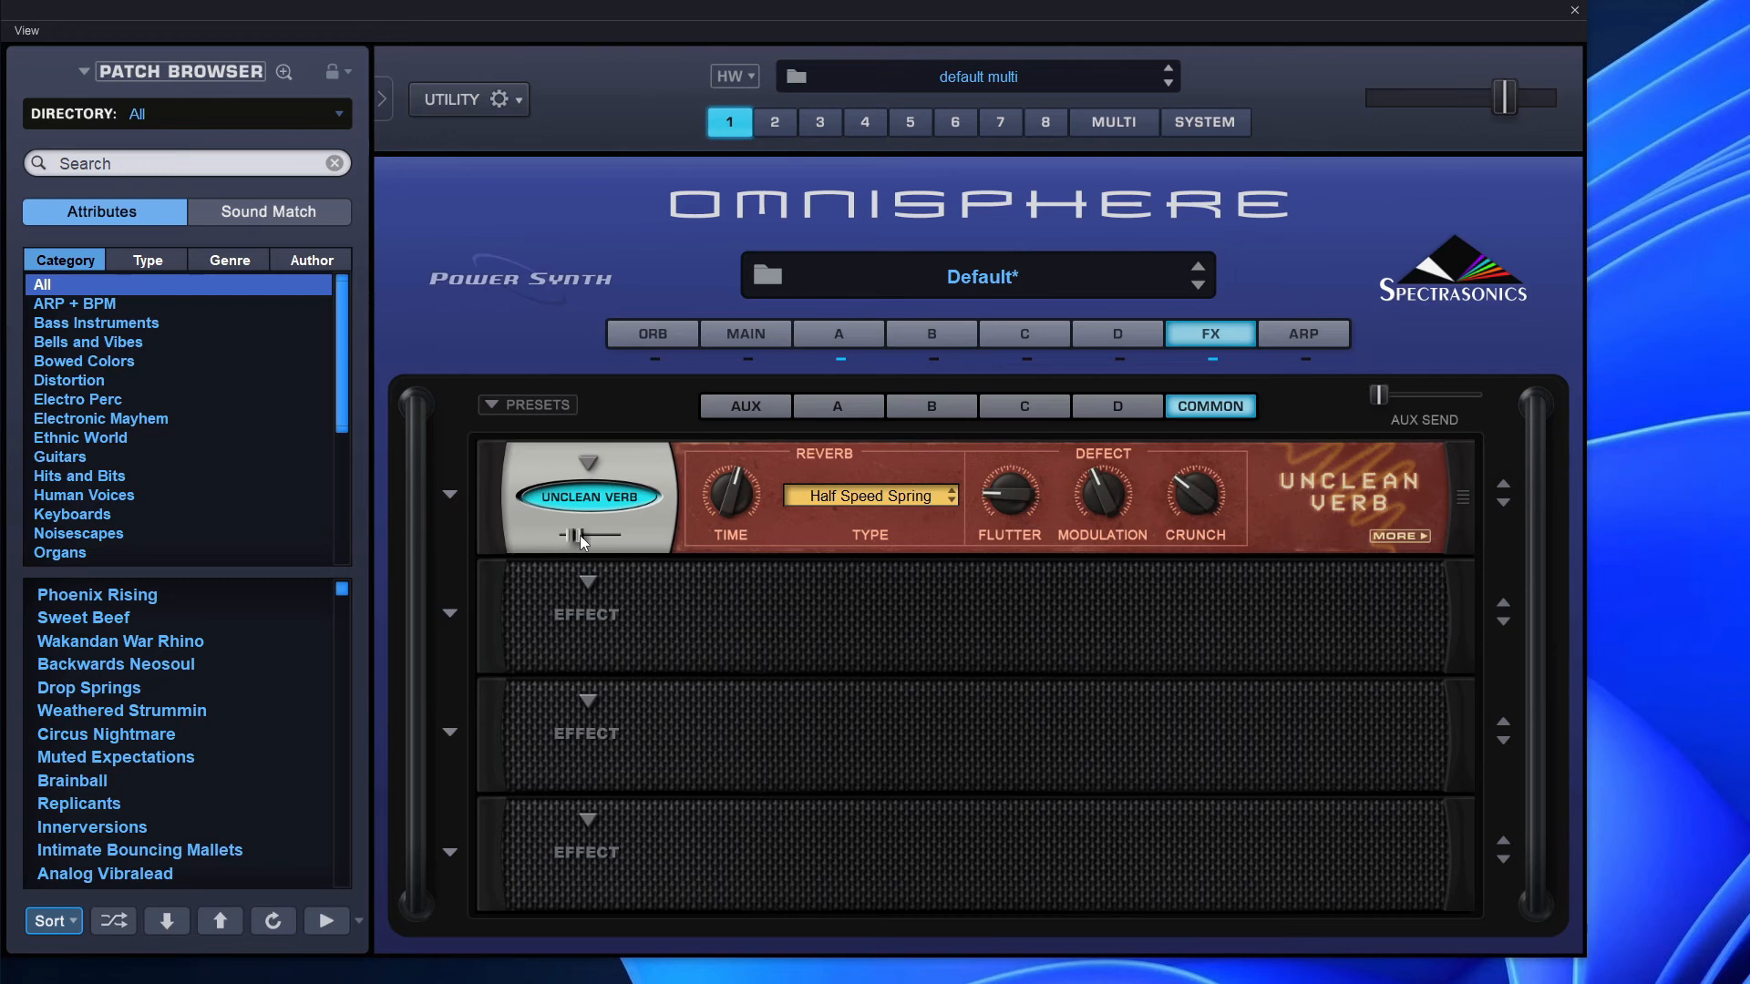
pyautogui.moveTo(580, 534)
pyautogui.click(601, 498)
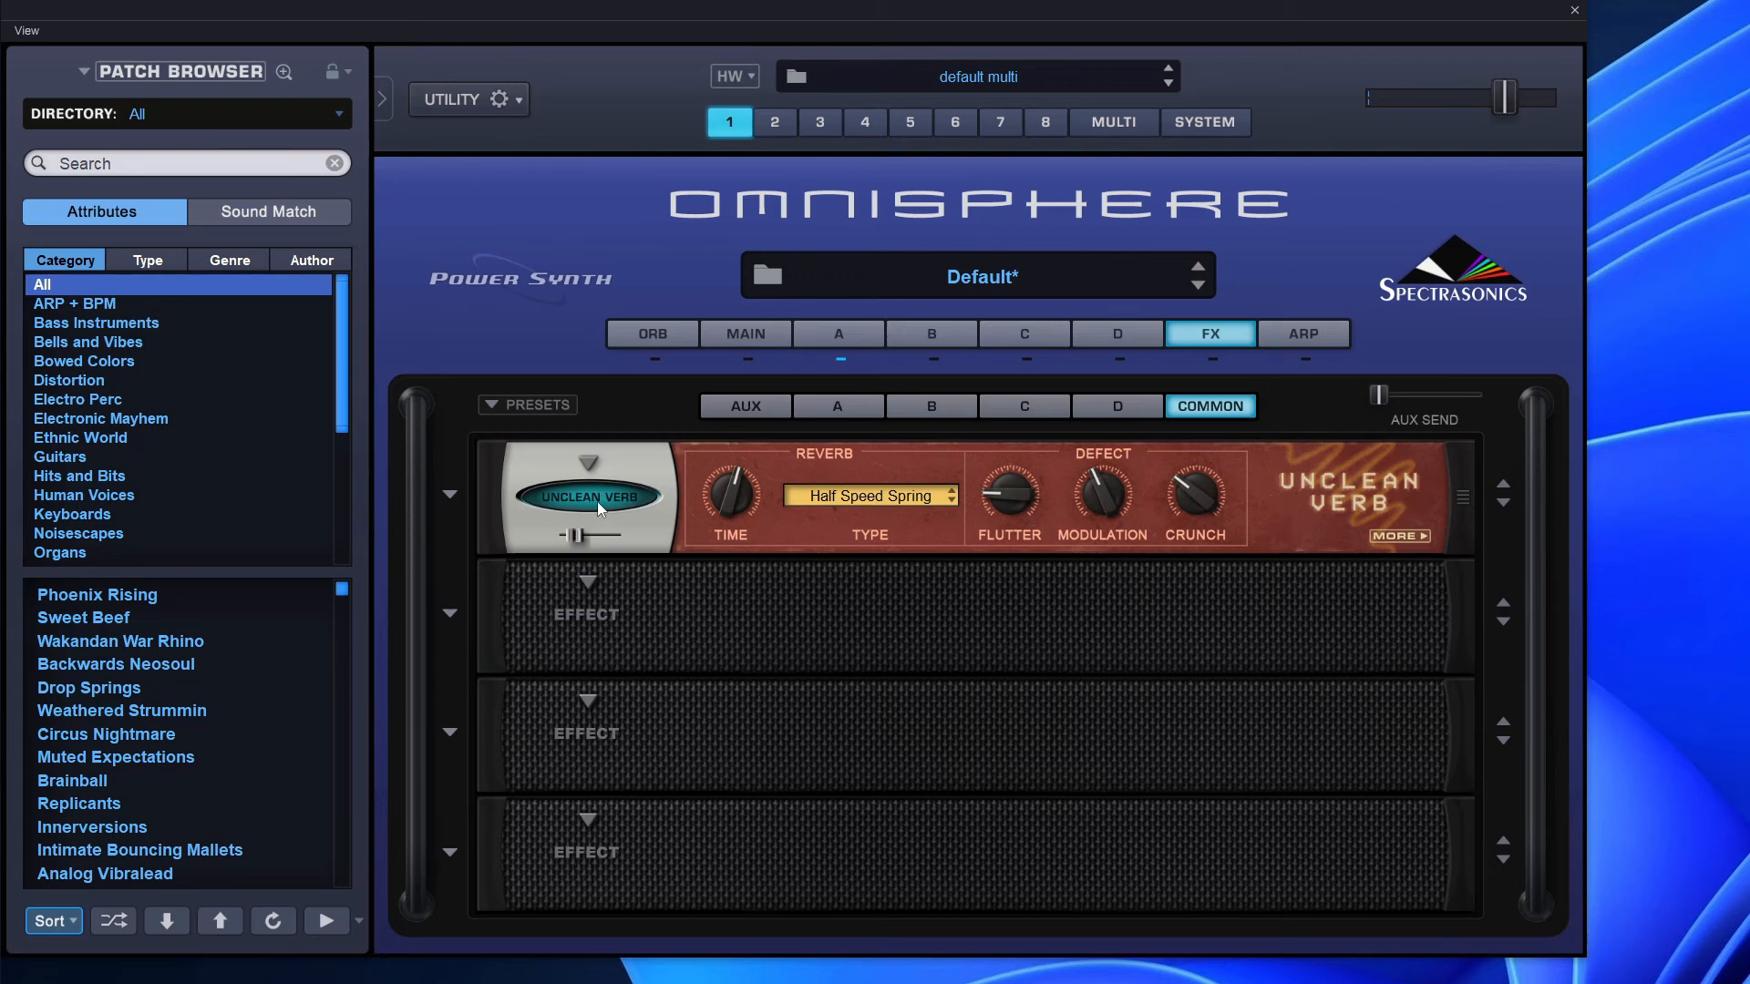
pyautogui.click(598, 501)
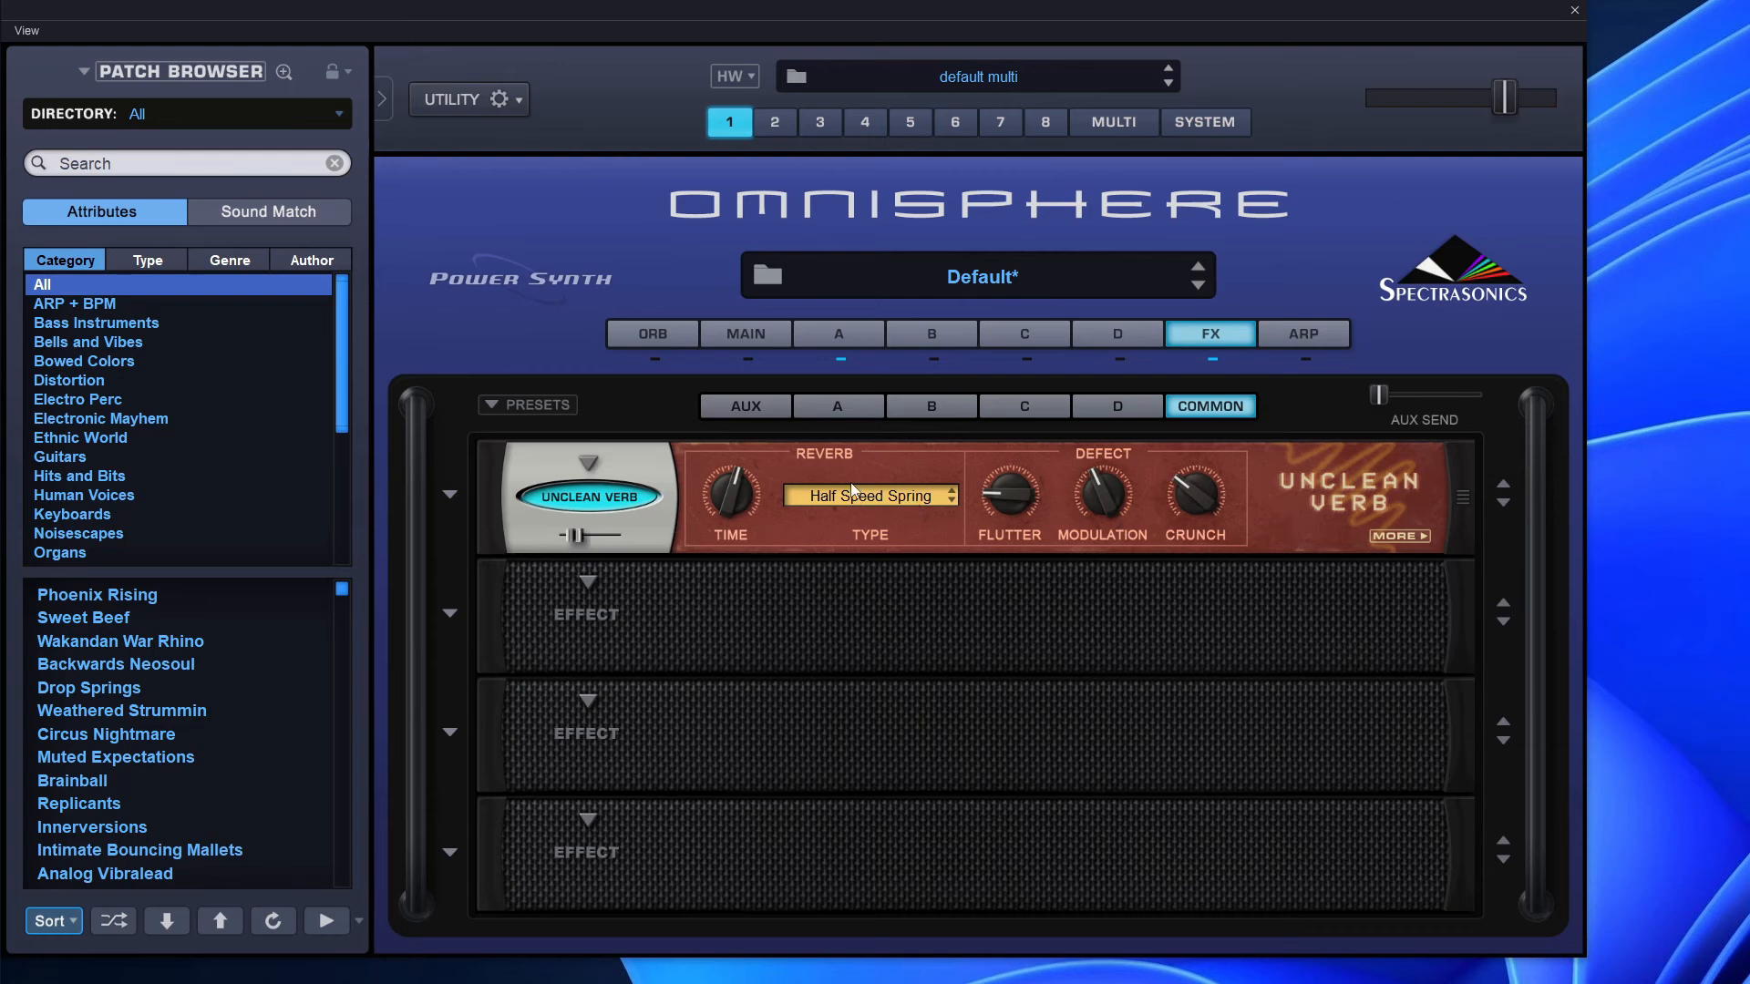
# - Examine Unclean Verb's reverb types and the filter, mode and output settings on its second page
pyautogui.click(864, 509)
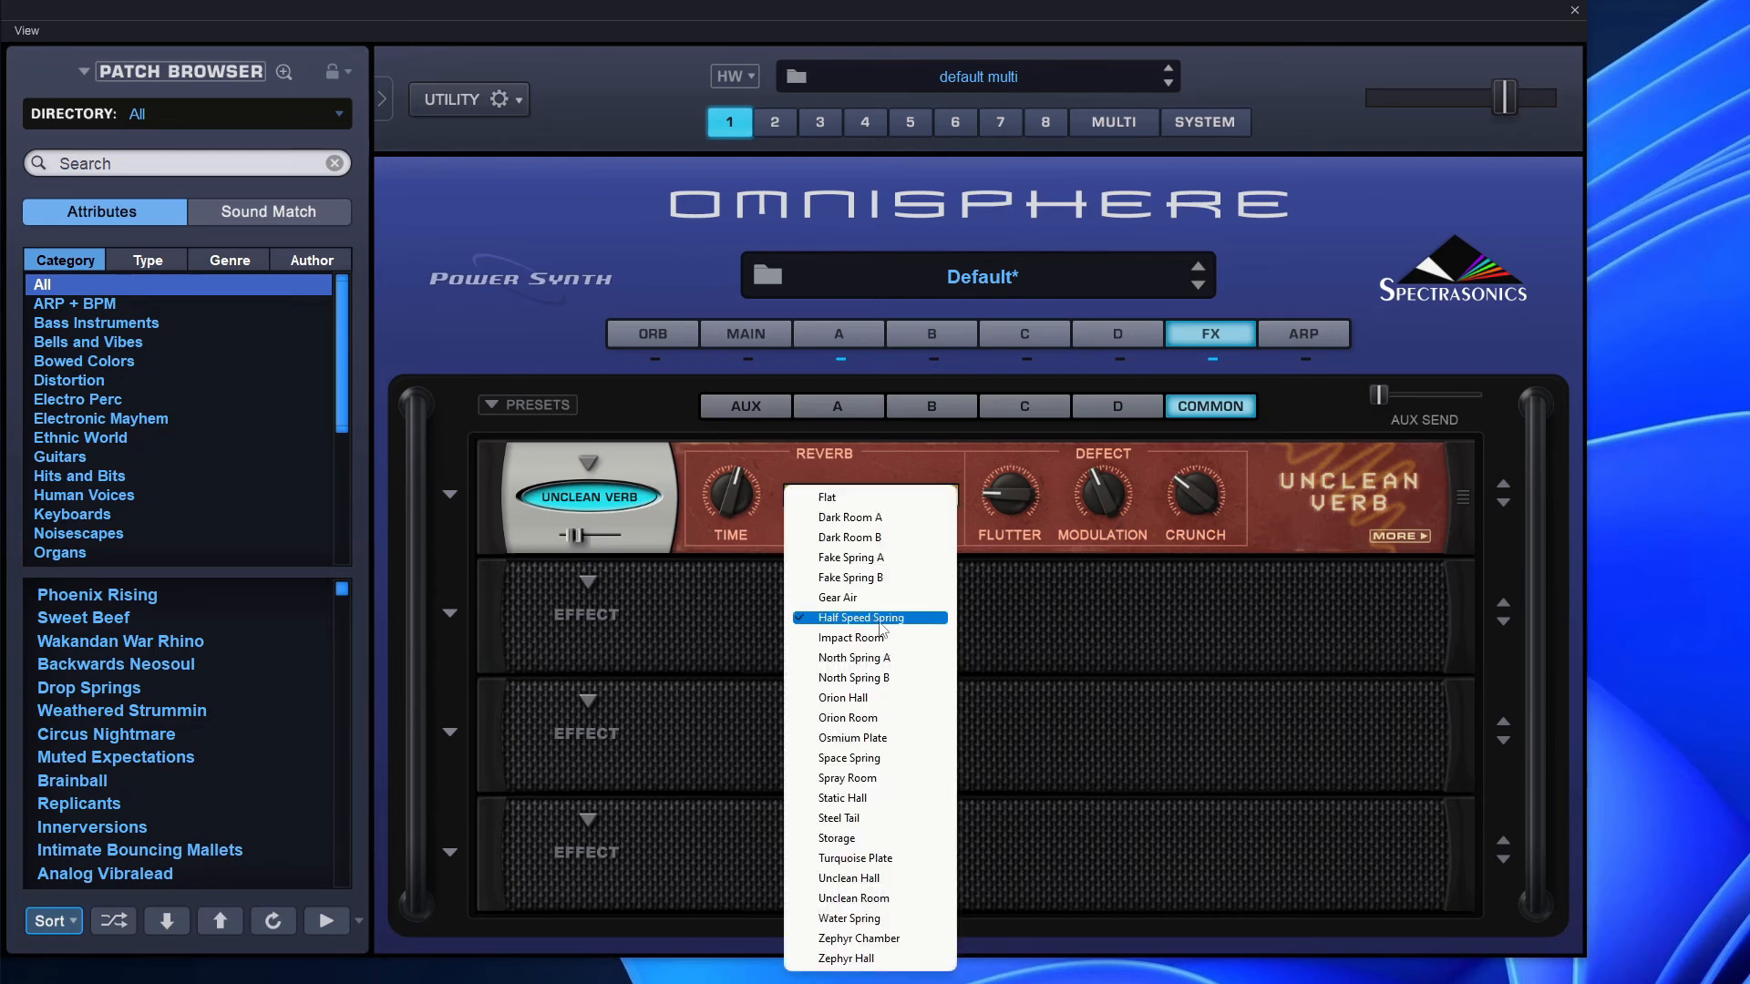
pyautogui.click(912, 475)
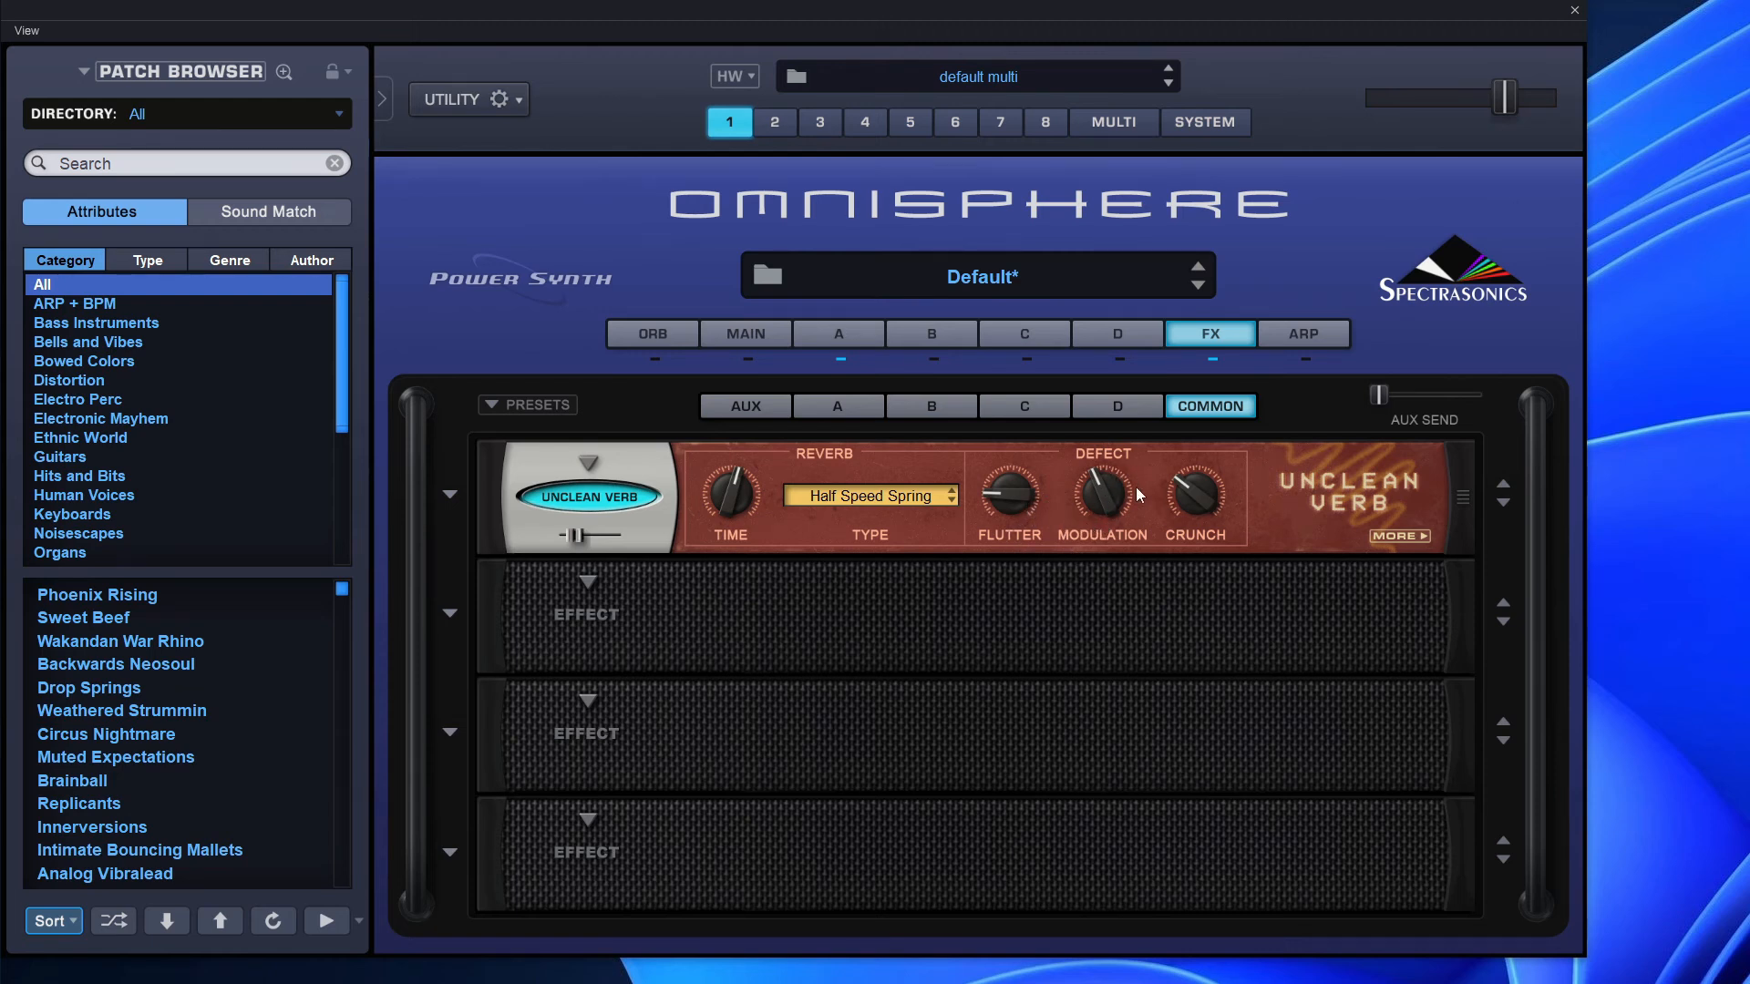
pyautogui.click(1396, 536)
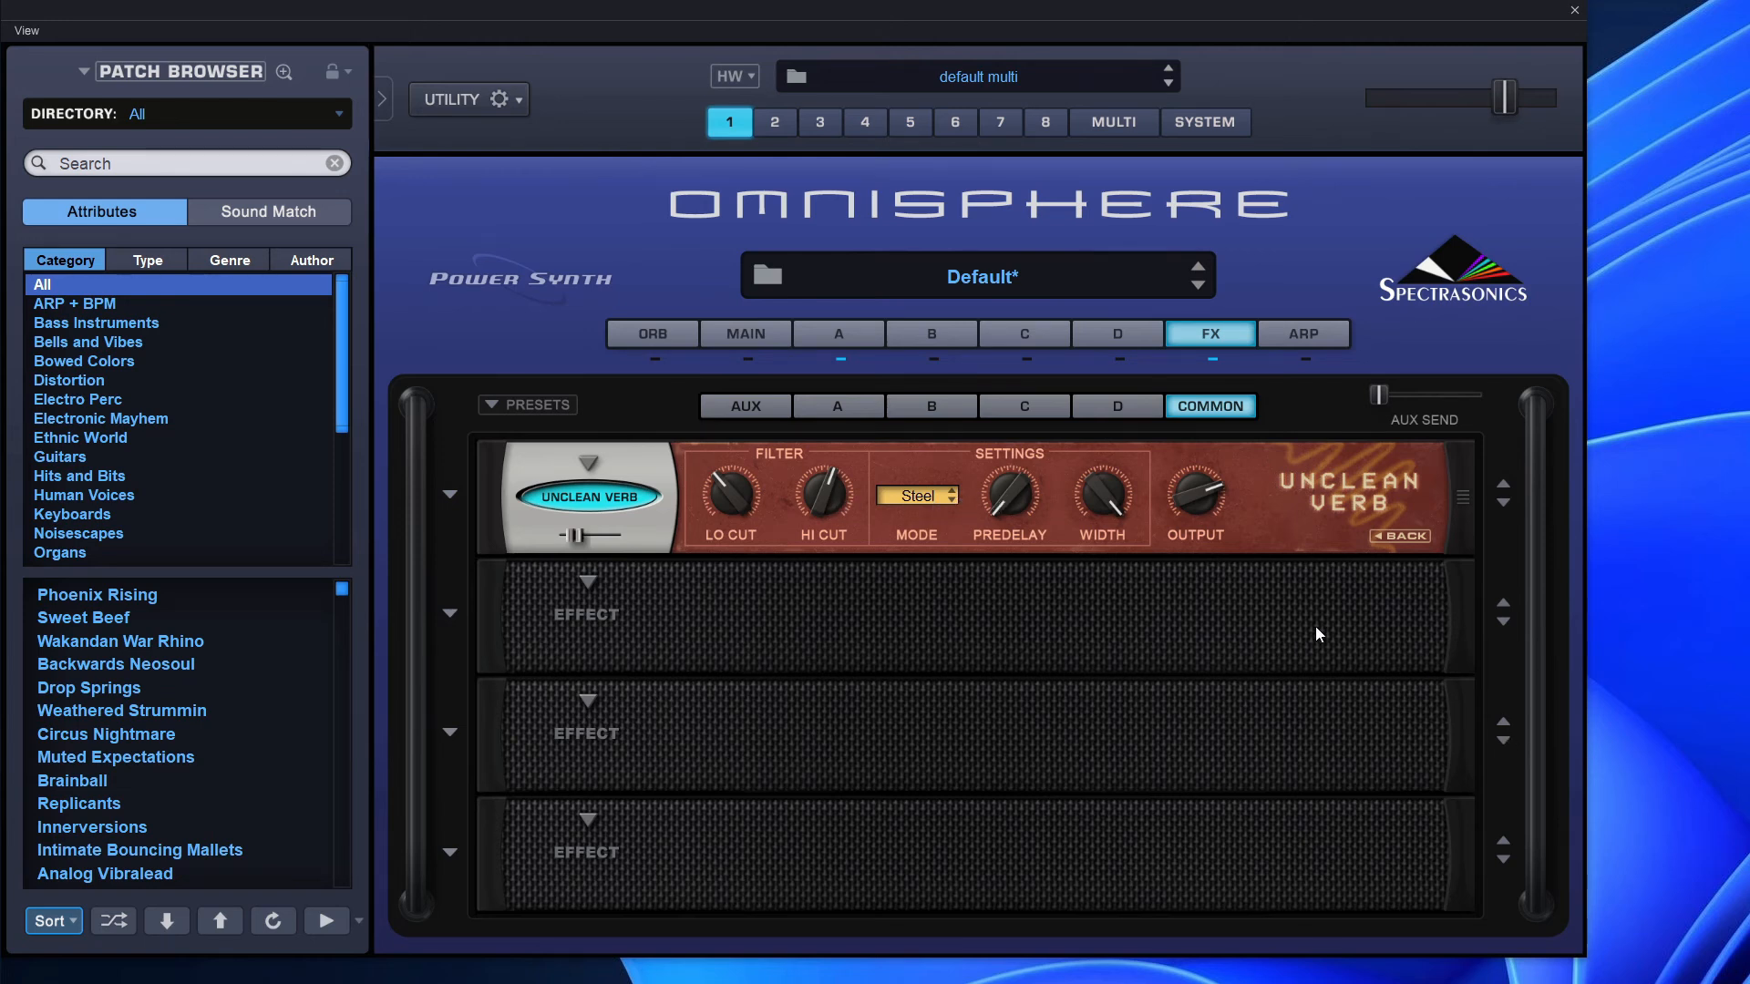
pyautogui.click(926, 495)
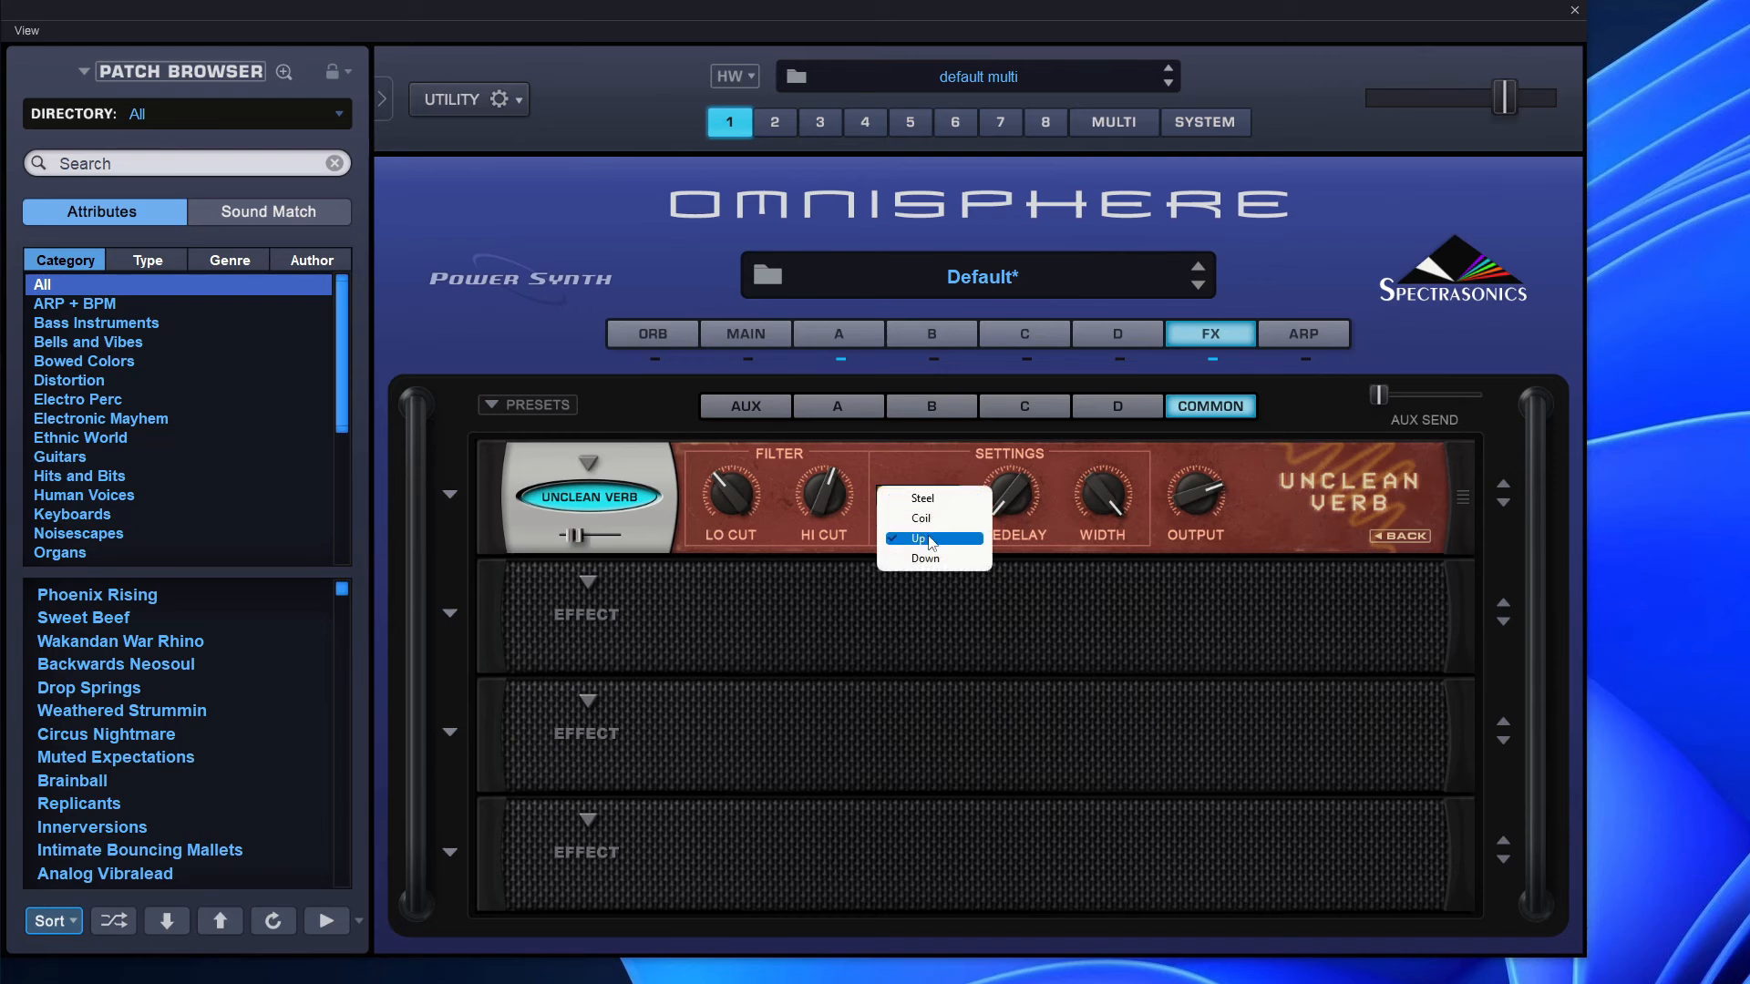
pyautogui.click(925, 500)
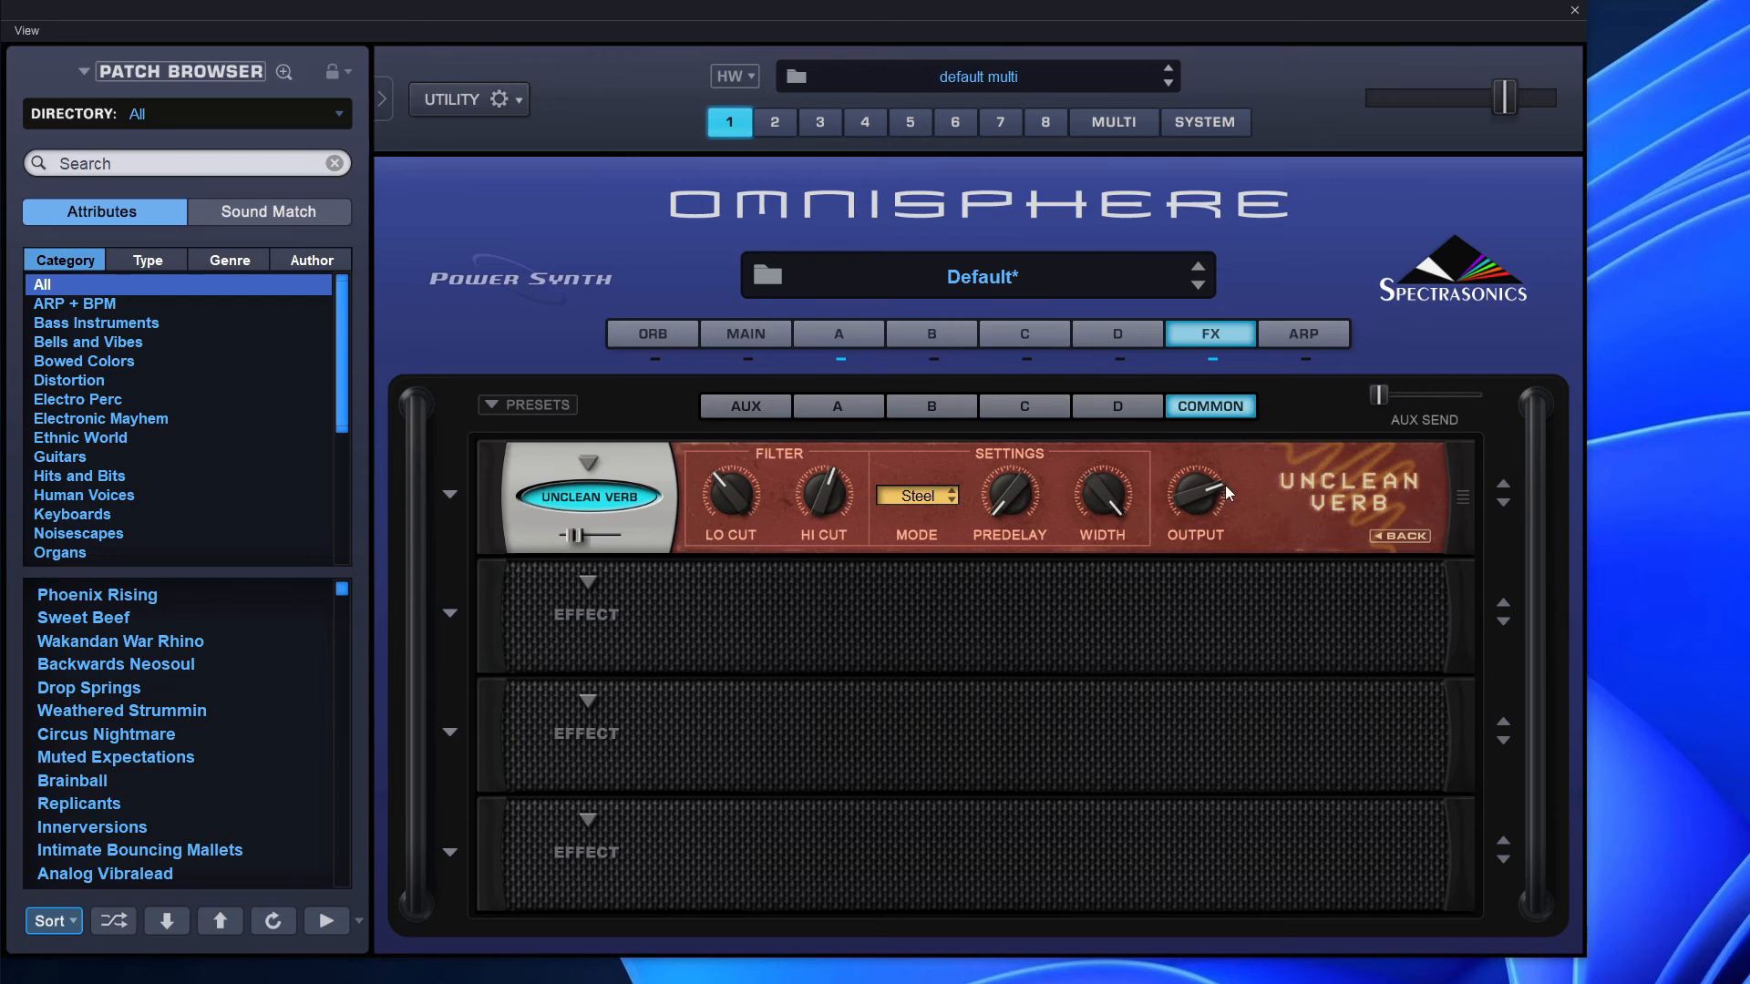
pyautogui.click(1398, 536)
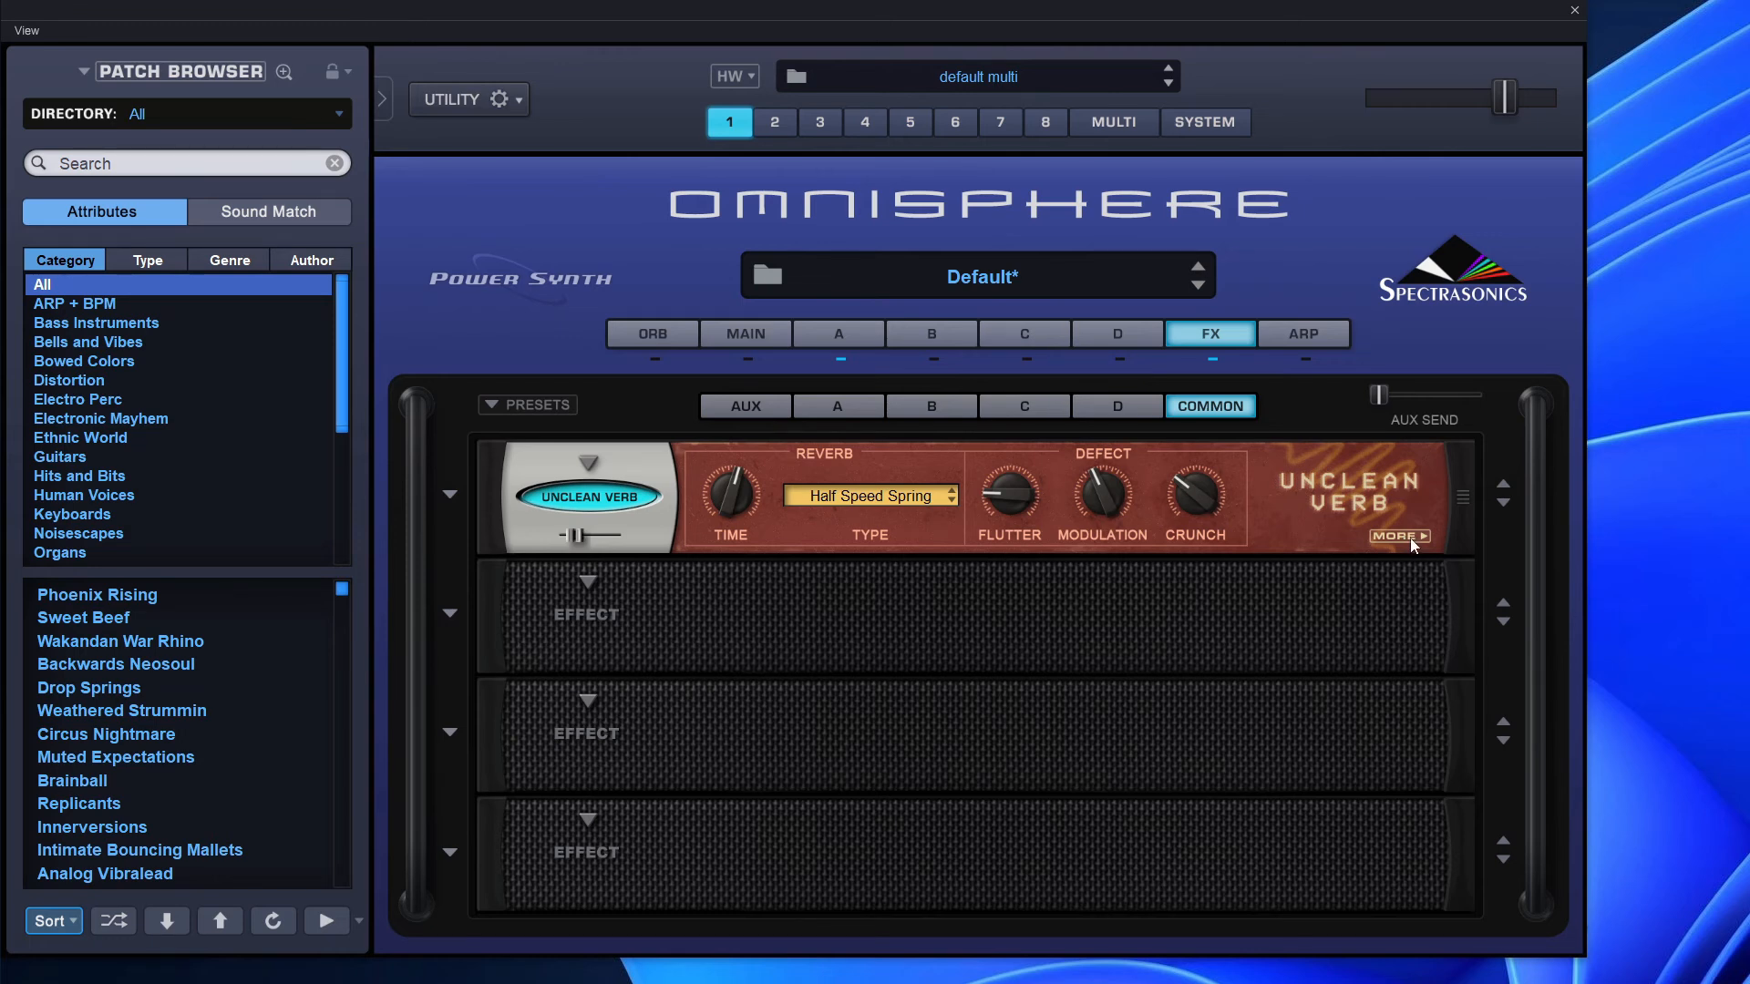
# - Lower Unclean Verb's reverb time, try the Orion Room type, and set the reverb type to Unclean Hall
pyautogui.moveTo(755, 483); pyautogui.dragTo(775, 537)
pyautogui.click(860, 501)
pyautogui.click(889, 710)
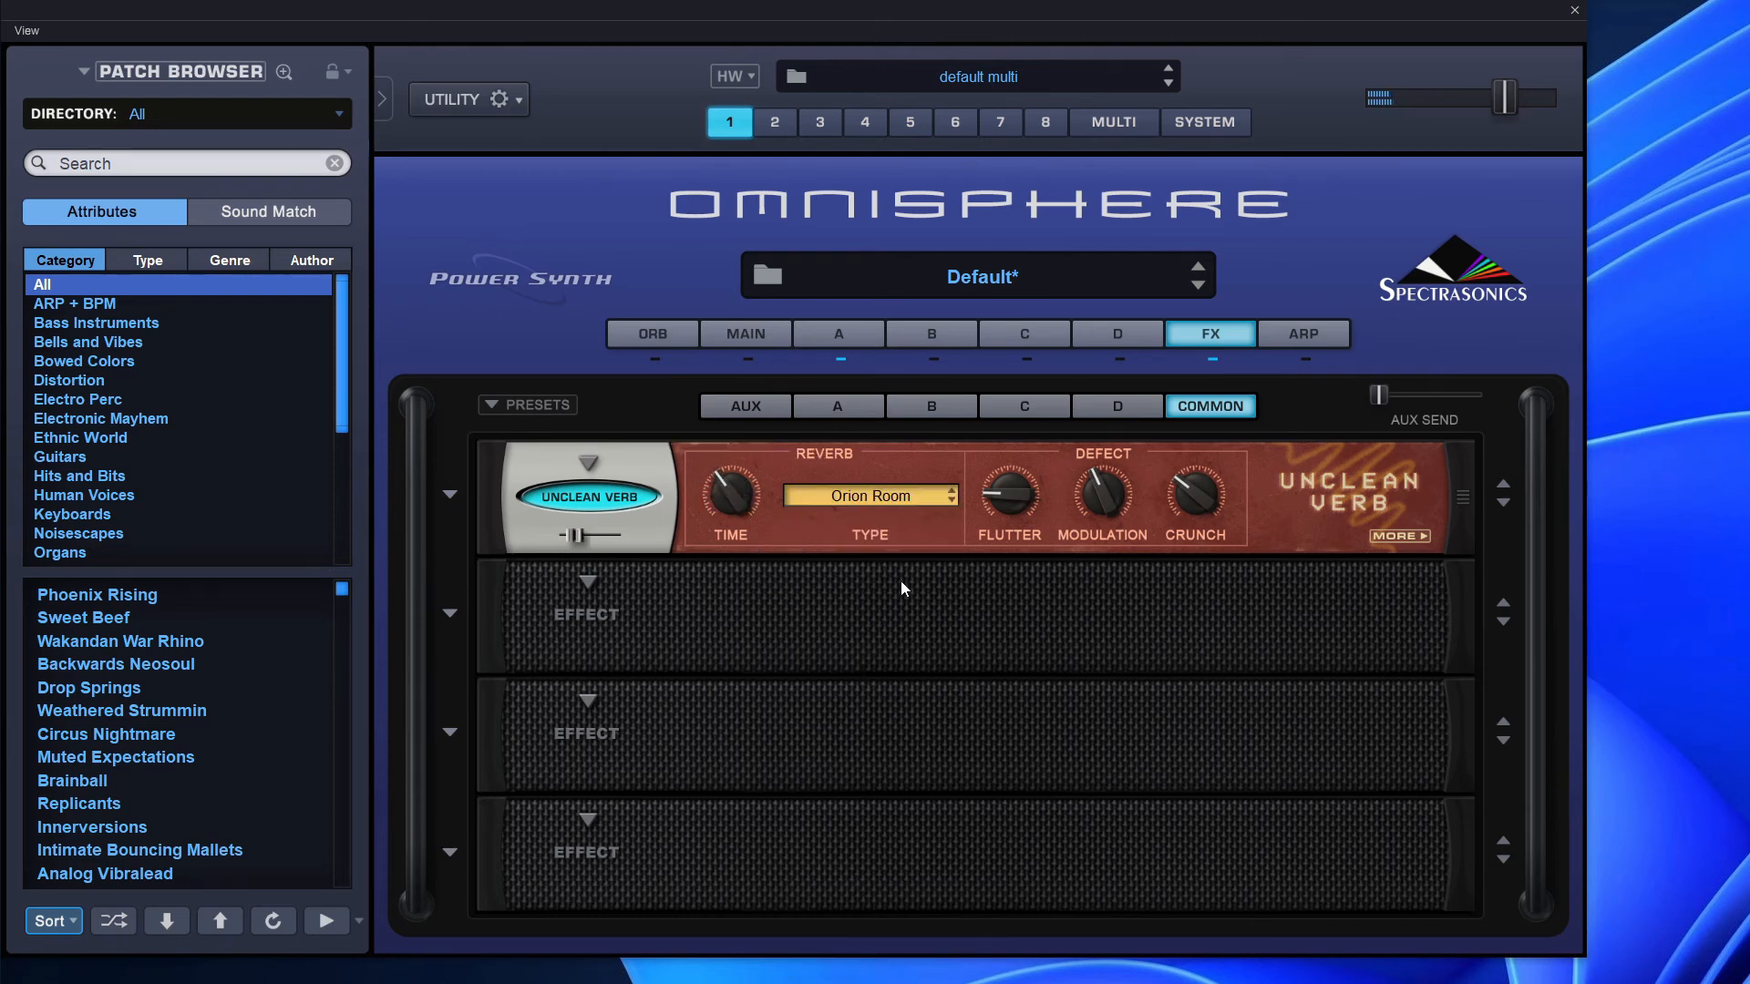
pyautogui.click(898, 501)
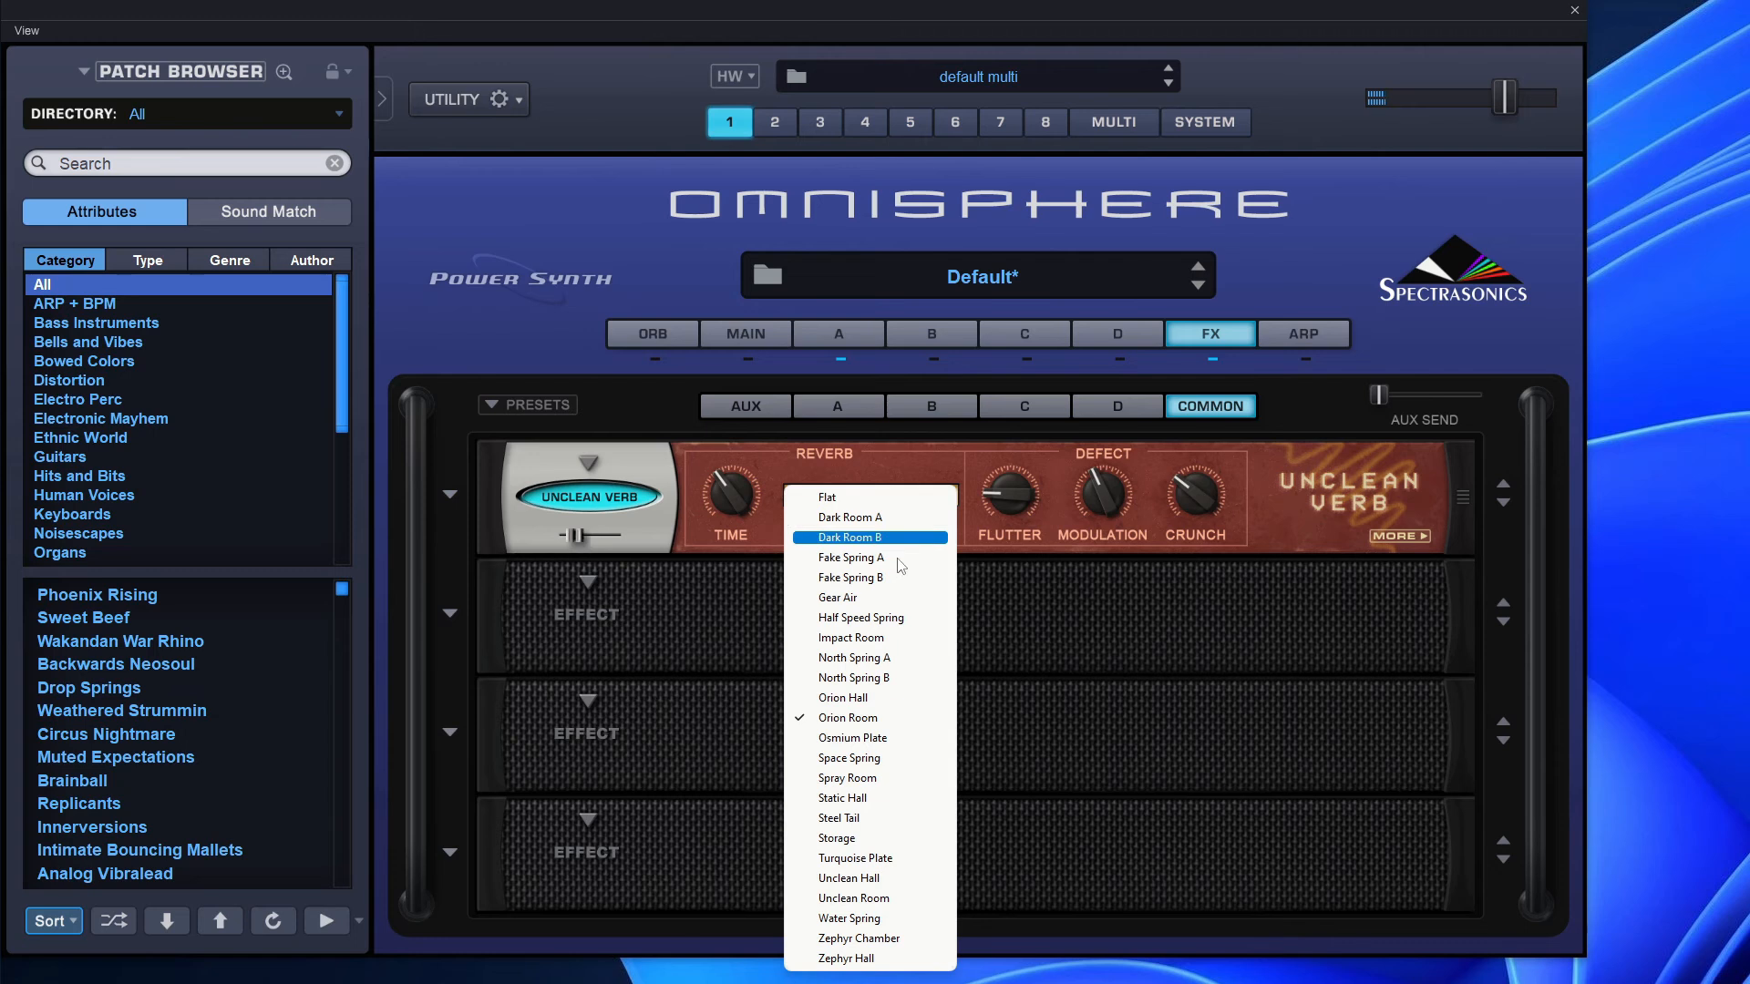
pyautogui.click(899, 877)
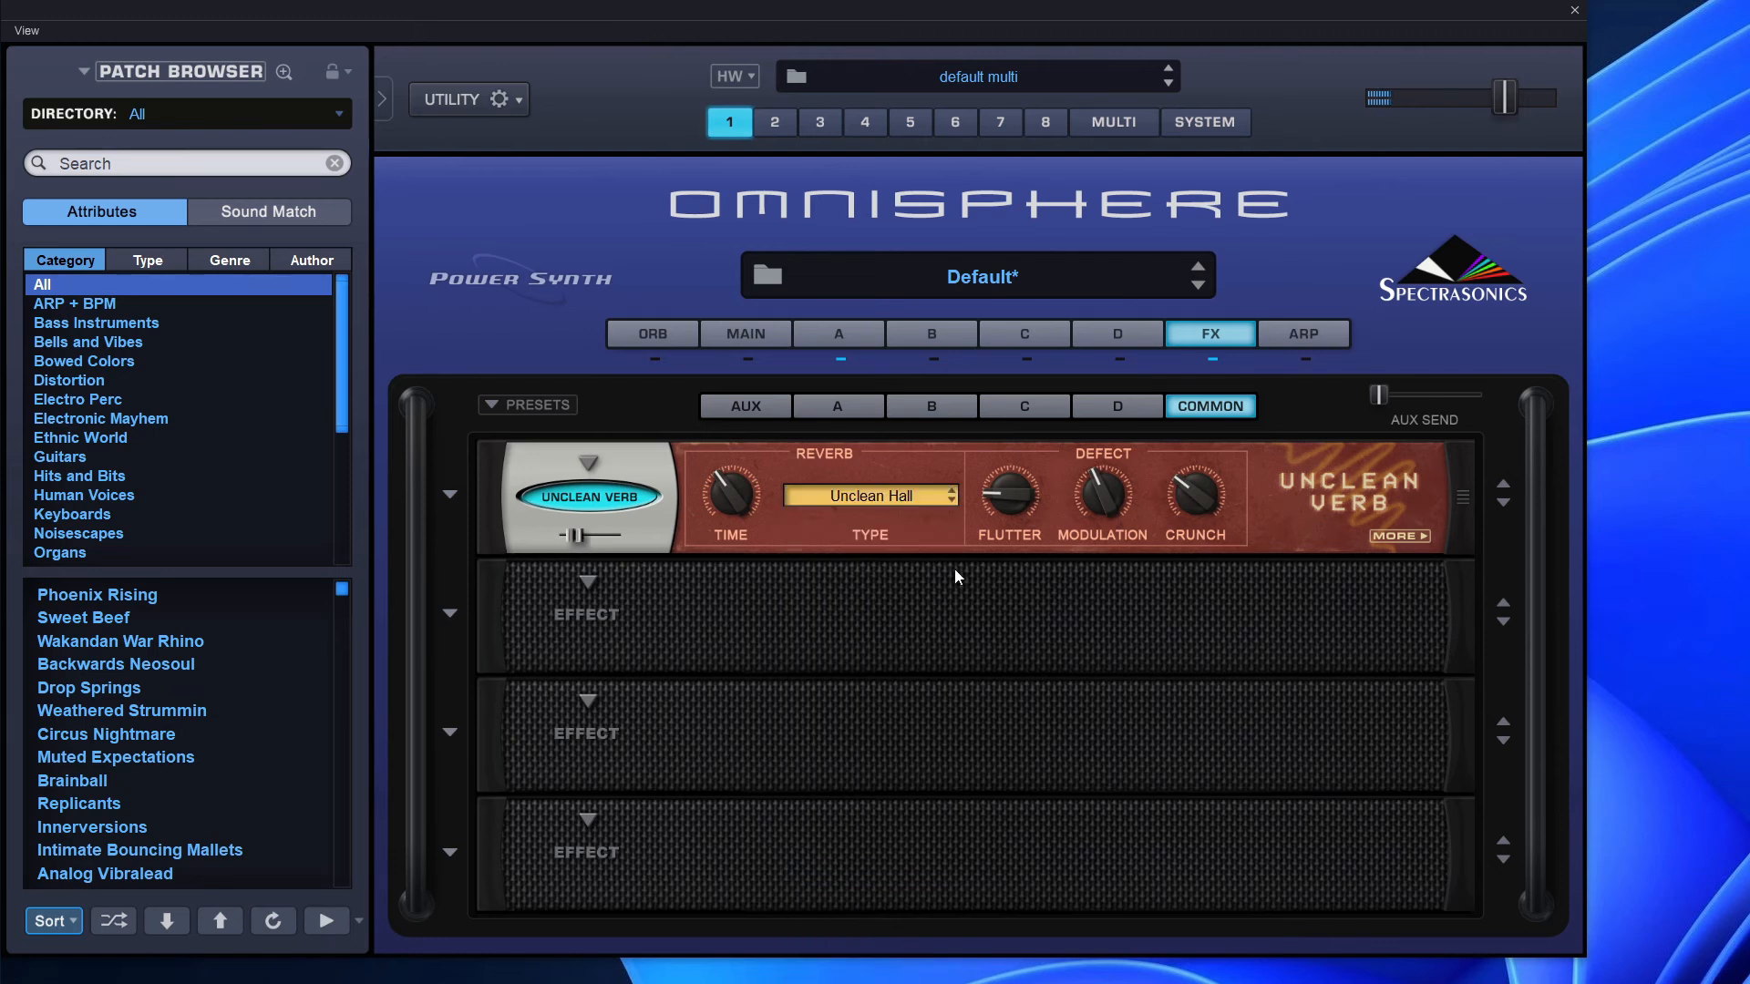
# - Try higher Defect amounts, settling on a slightly raised Flutter, Modulation at about 54.5 %, and Crunch back near its starting amount
pyautogui.moveTo(995, 496); pyautogui.dragTo(1040, 443)
pyautogui.moveTo(1093, 497); pyautogui.dragTo(1104, 441)
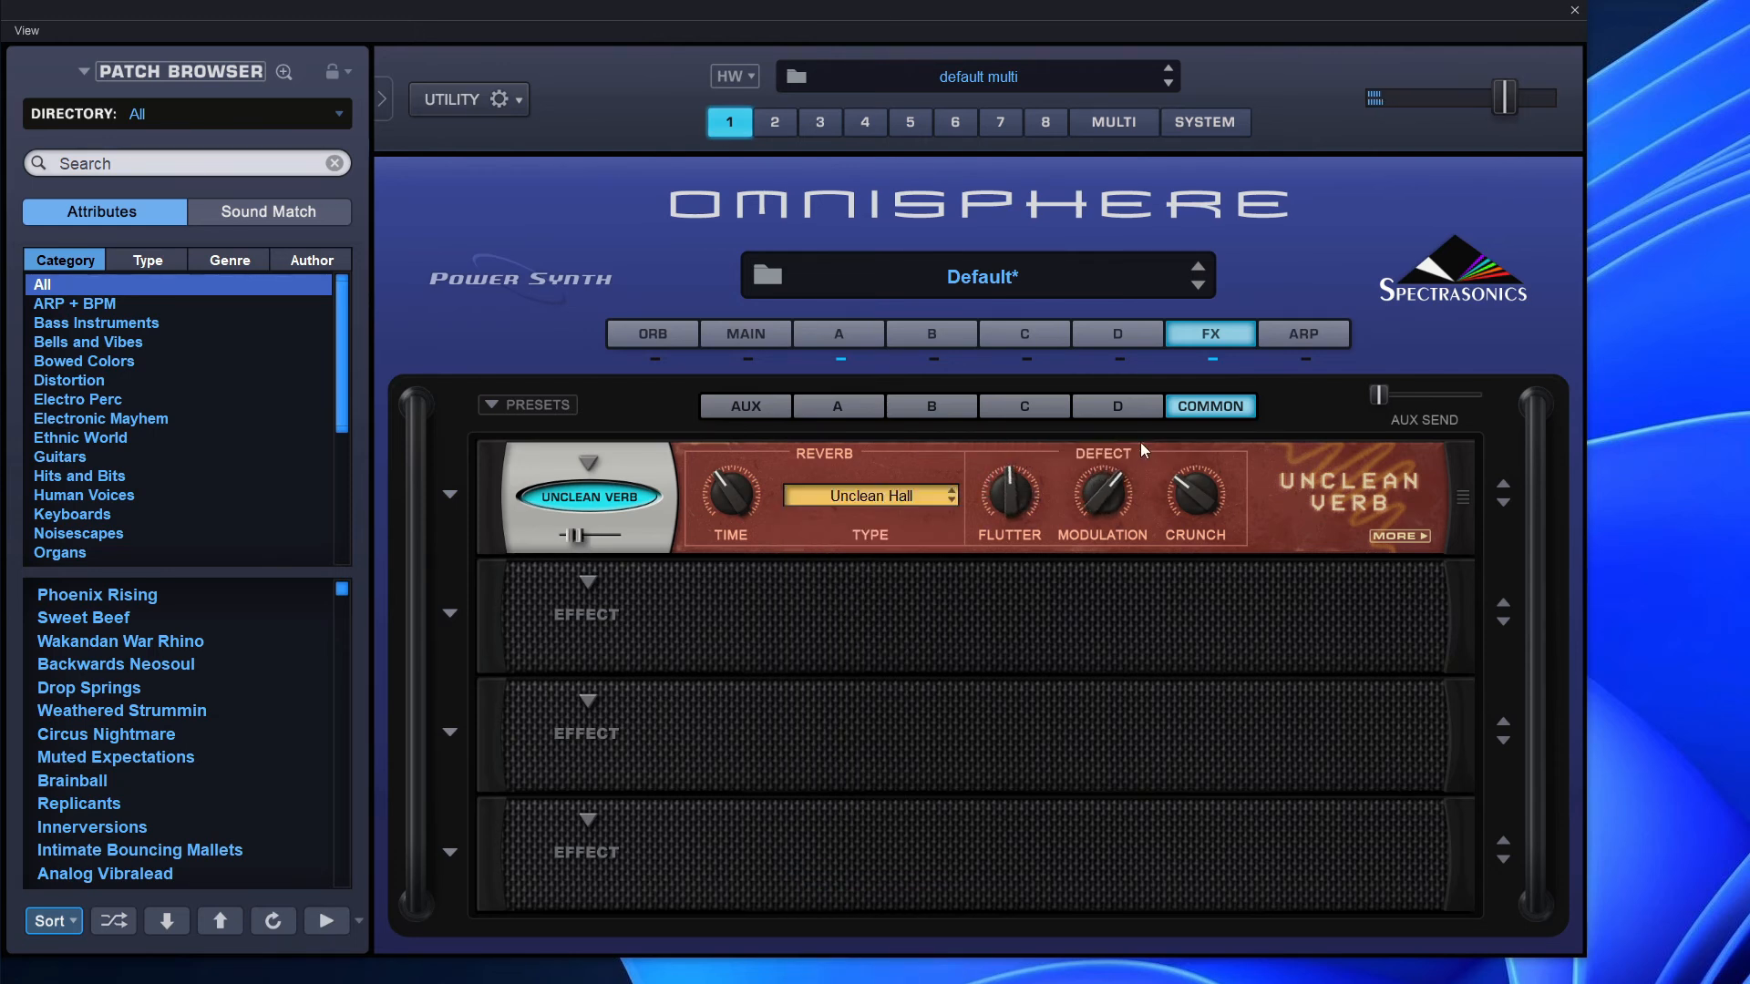
pyautogui.moveTo(1191, 499); pyautogui.dragTo(1213, 390)
pyautogui.moveTo(1218, 406); pyautogui.dragTo(1194, 515)
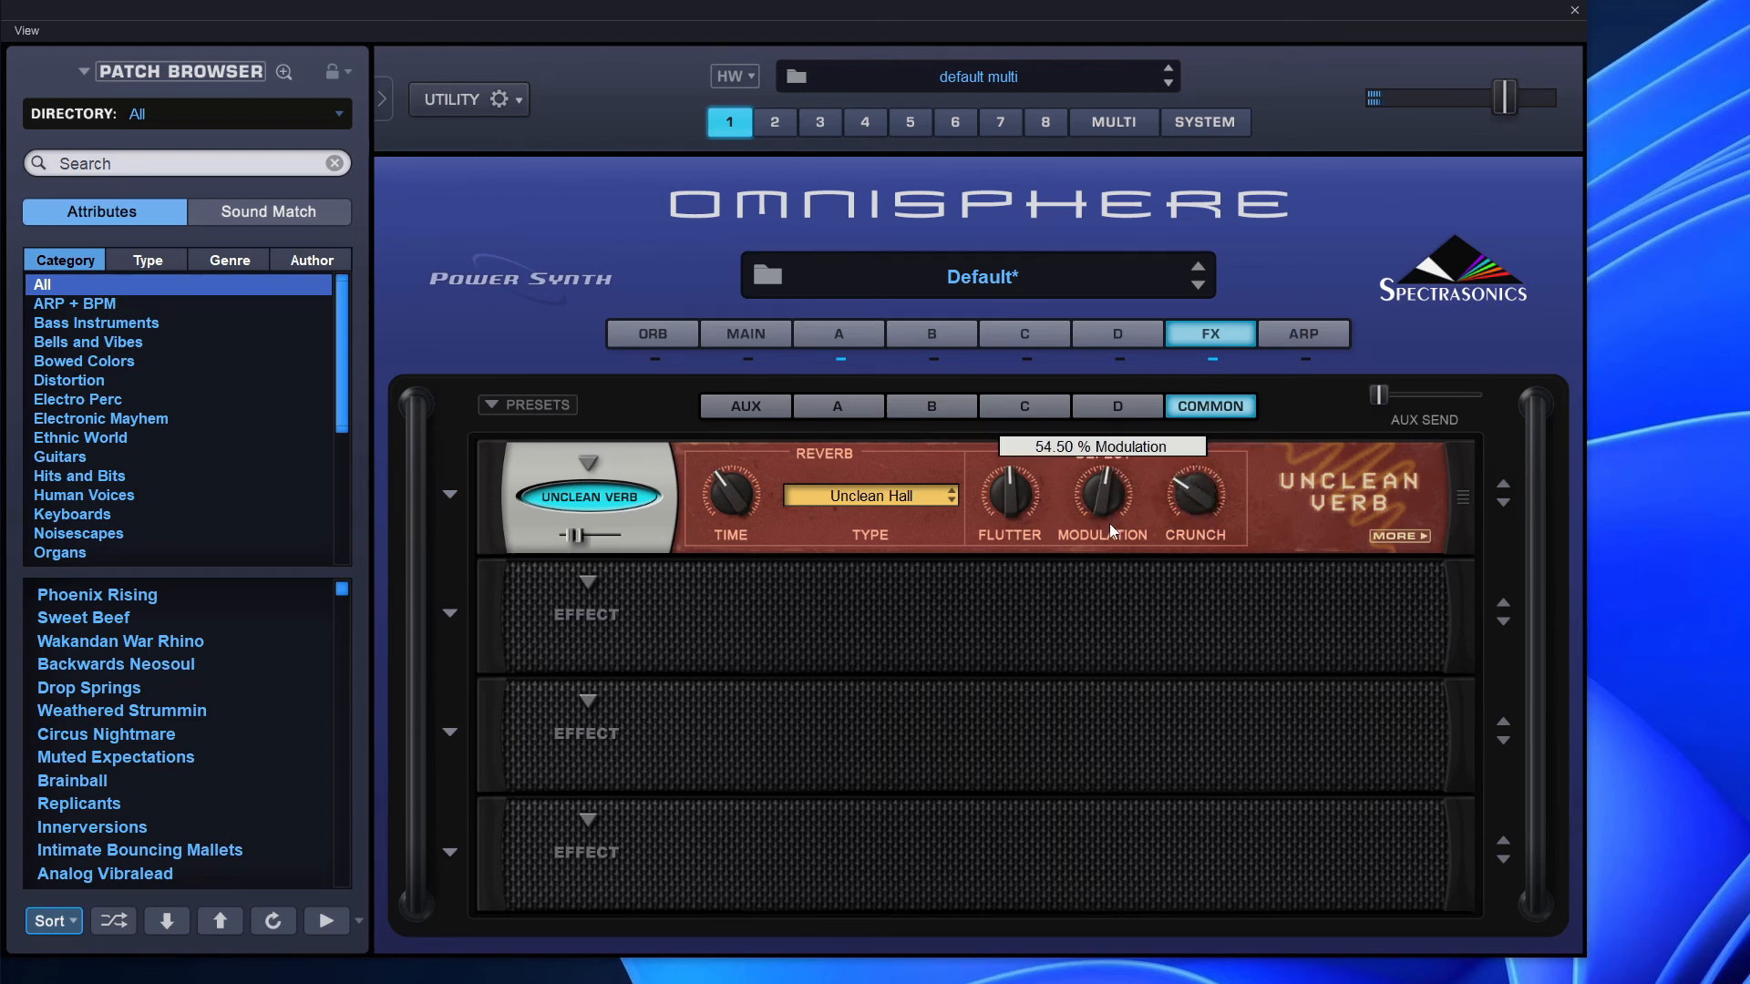
pyautogui.moveTo(1012, 499); pyautogui.dragTo(1004, 534)
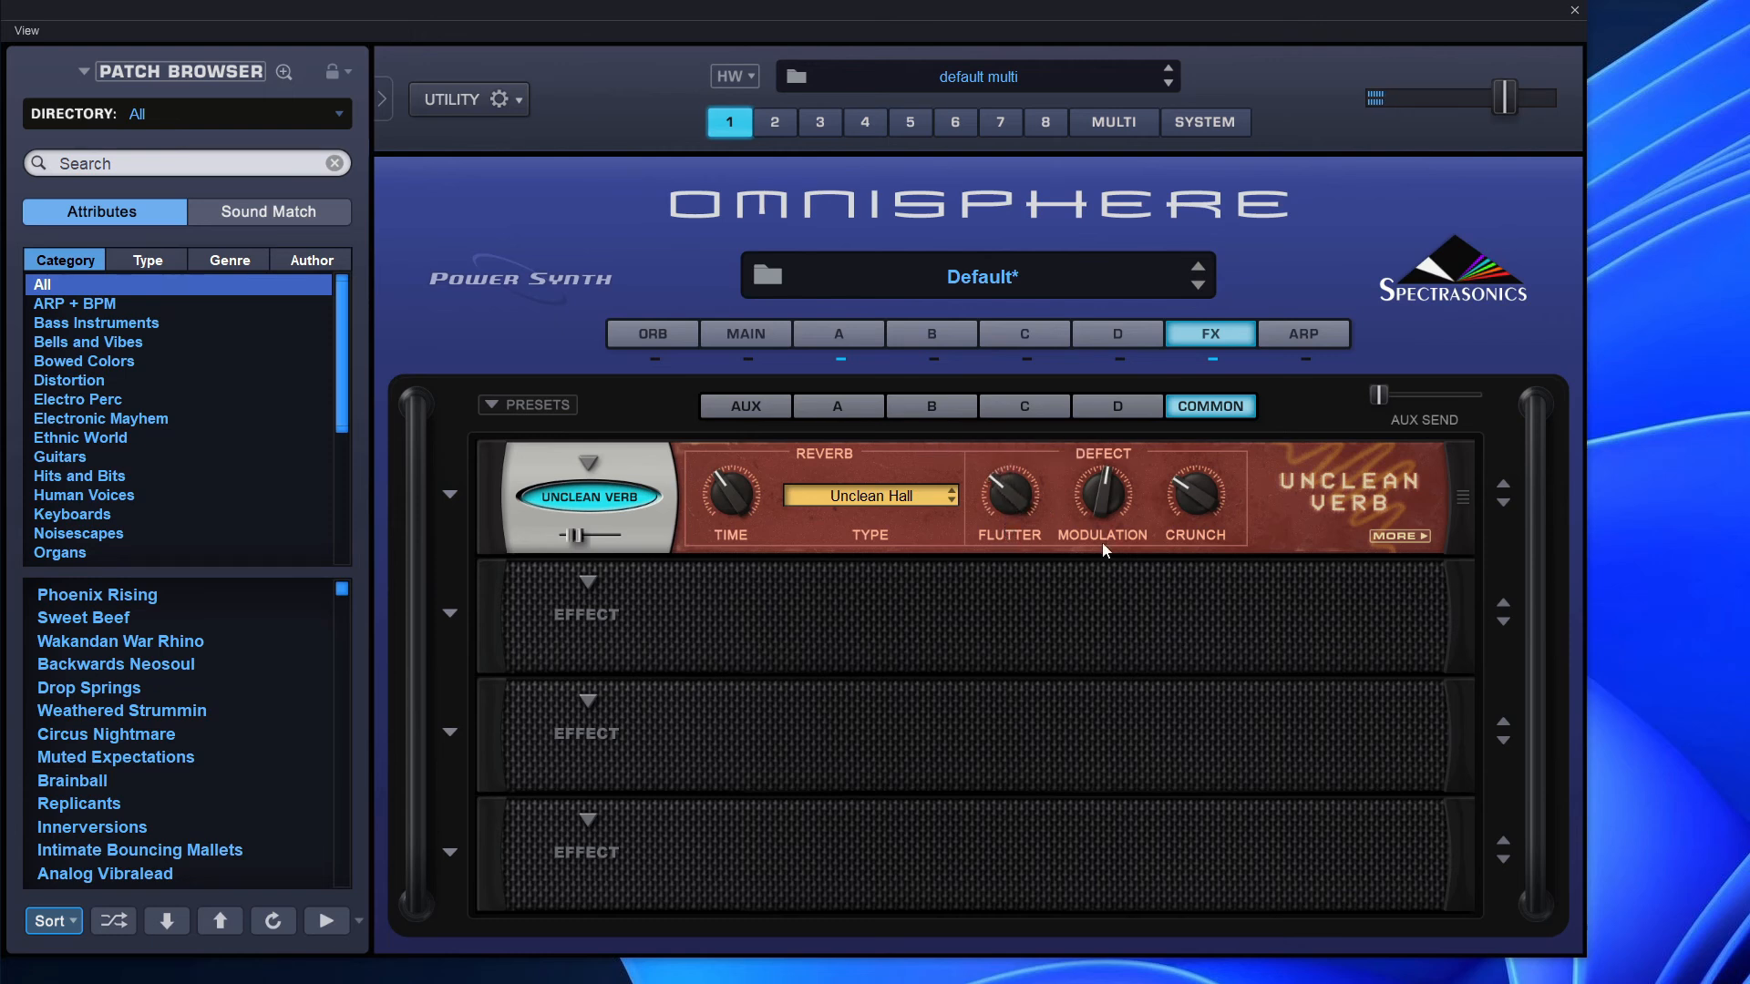
# - On Unclean Verb's second page, raise Hi Cut to about 12916 Hz and lower Lo Cut
pyautogui.click(1392, 536)
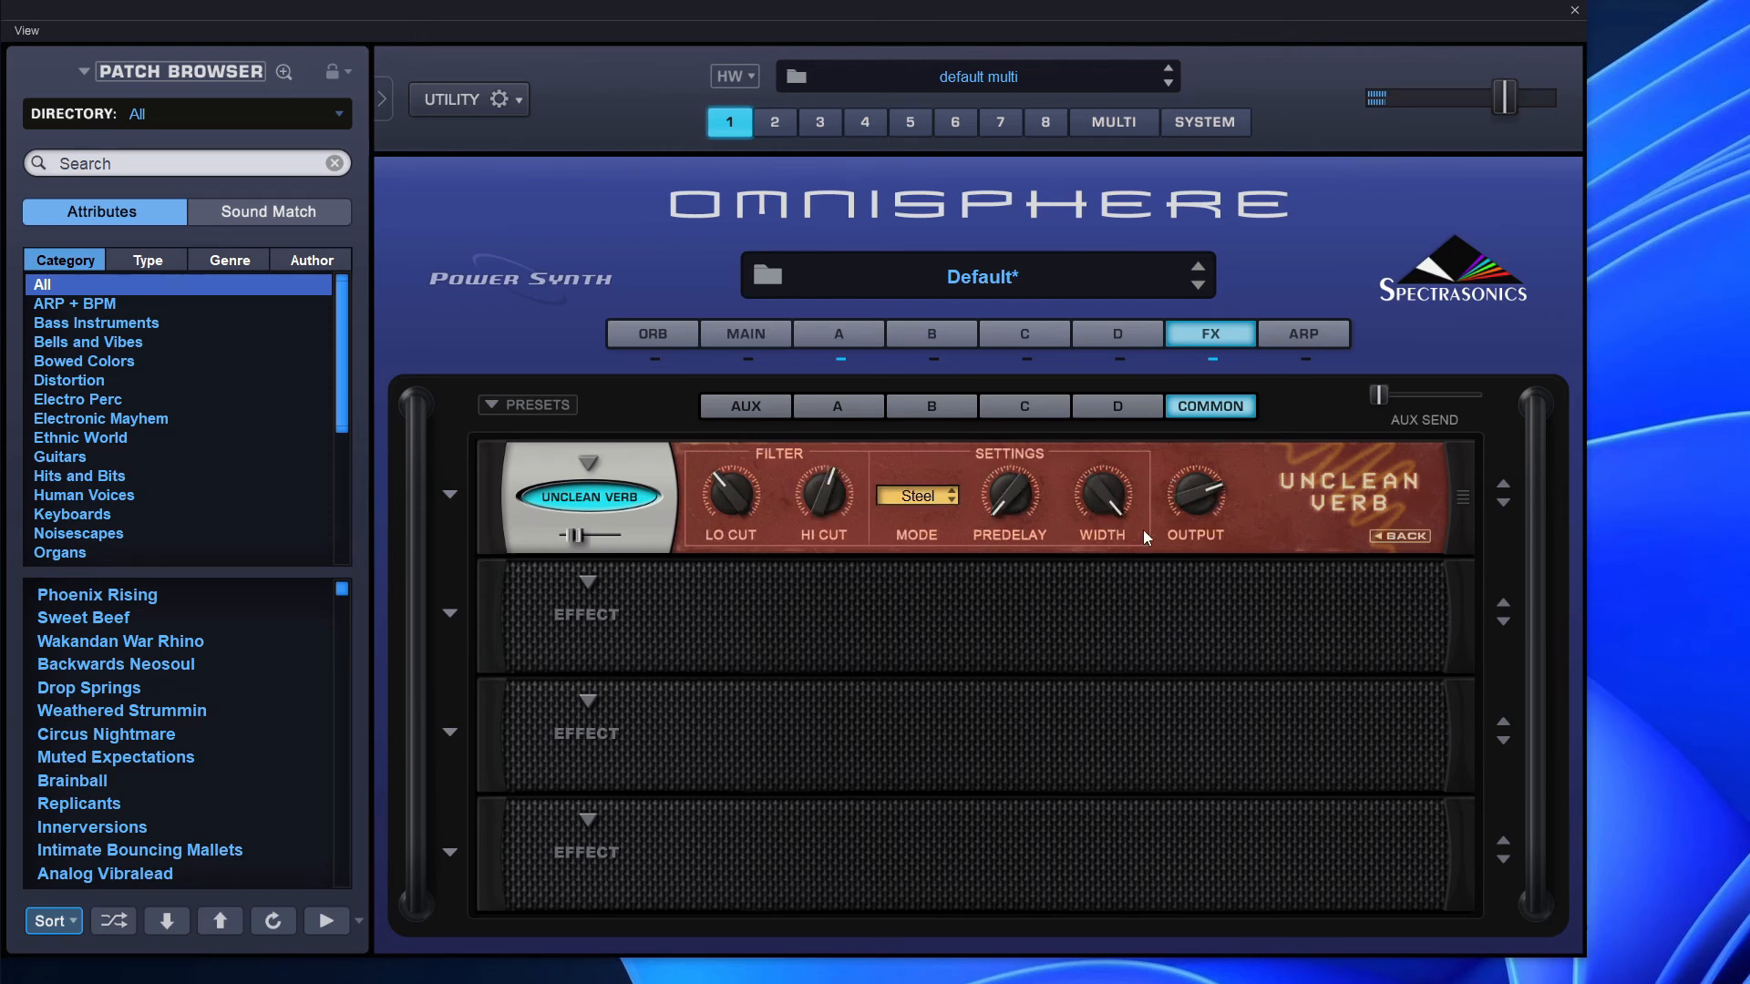
pyautogui.moveTo(834, 496)
pyautogui.mouseDown()
pyautogui.moveTo(873, 391)
pyautogui.moveTo(871, 720)
pyautogui.moveTo(866, 483)
pyautogui.mouseUp()
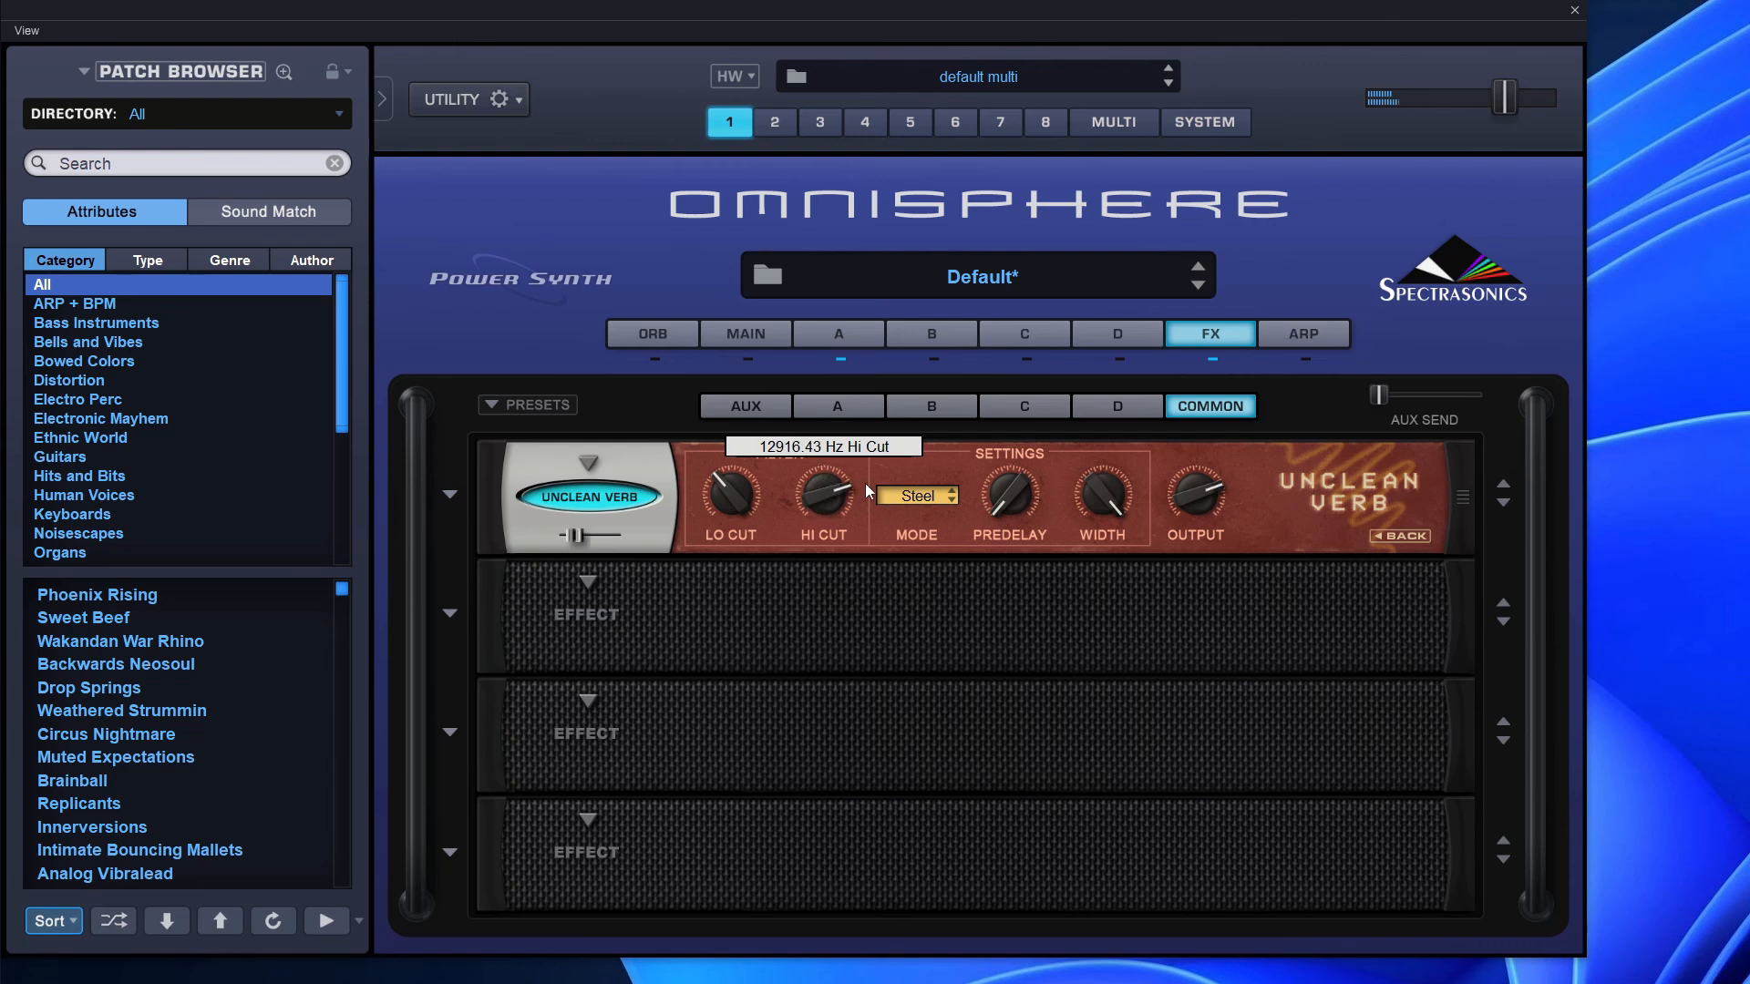
pyautogui.moveTo(722, 478); pyautogui.dragTo(786, 556)
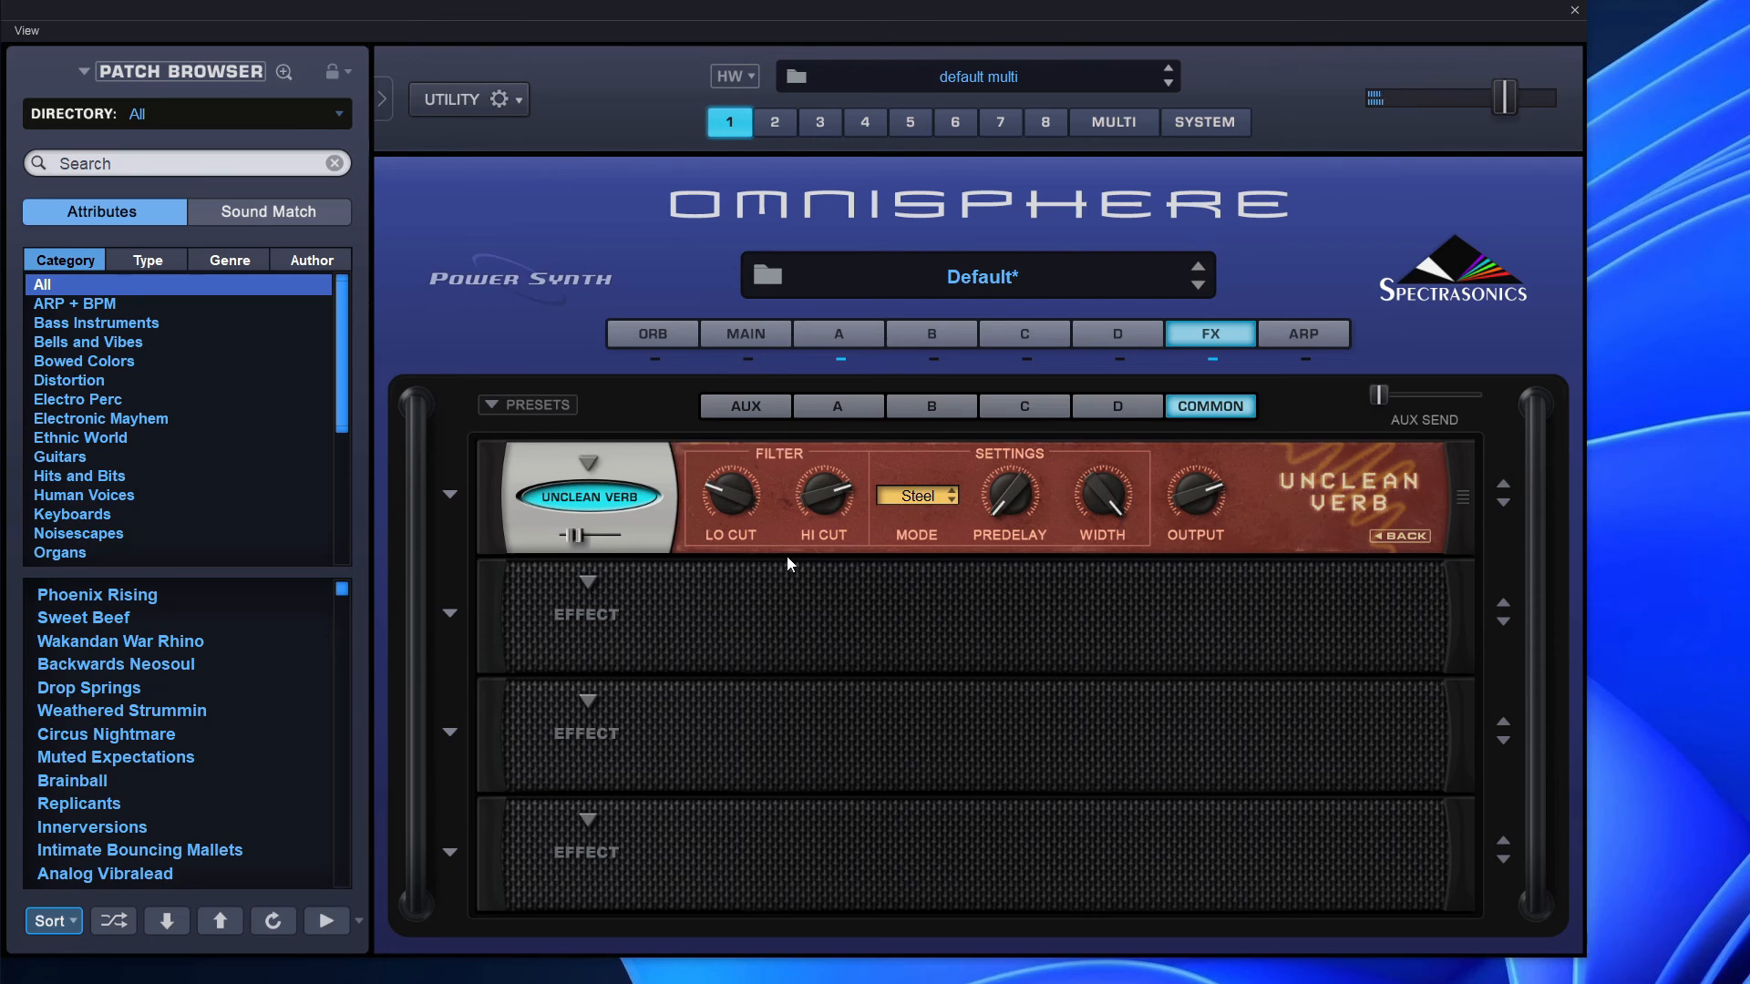
# - Try Unclean Verb's Coil and Up modes, and compare the sound with the effect bypassed and re-enabled
pyautogui.click(945, 497)
pyautogui.click(933, 520)
pyautogui.click(927, 496)
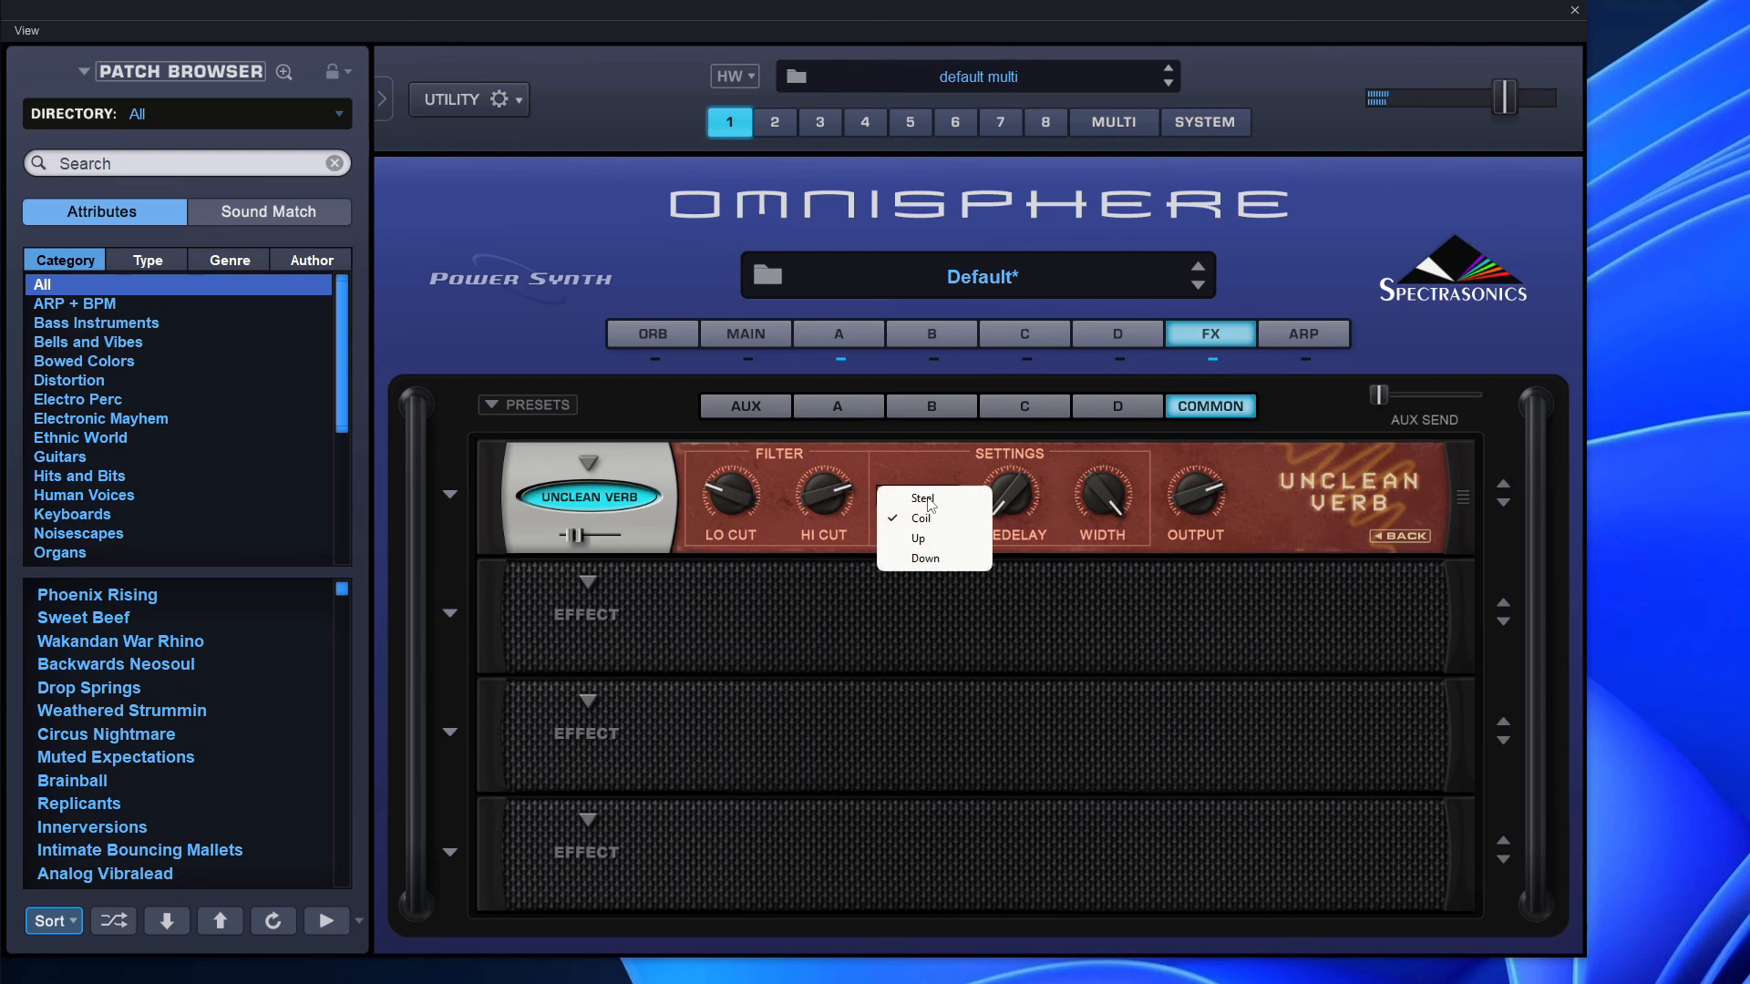
pyautogui.click(931, 534)
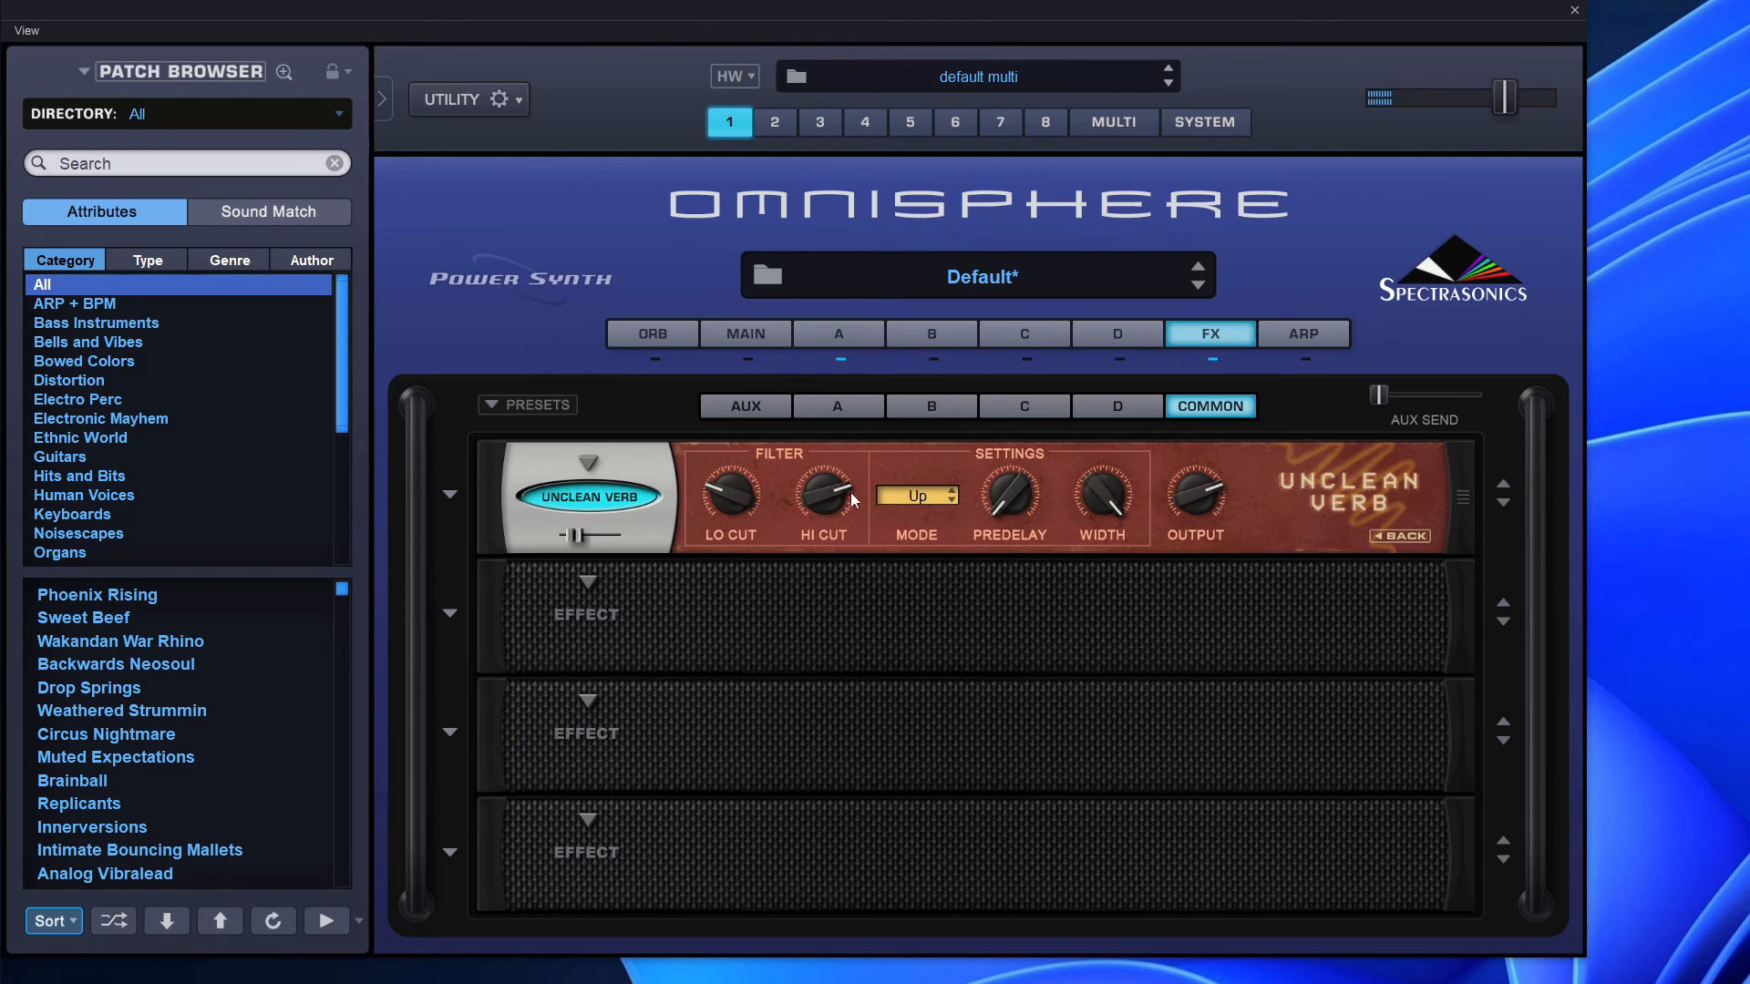
pyautogui.click(626, 503)
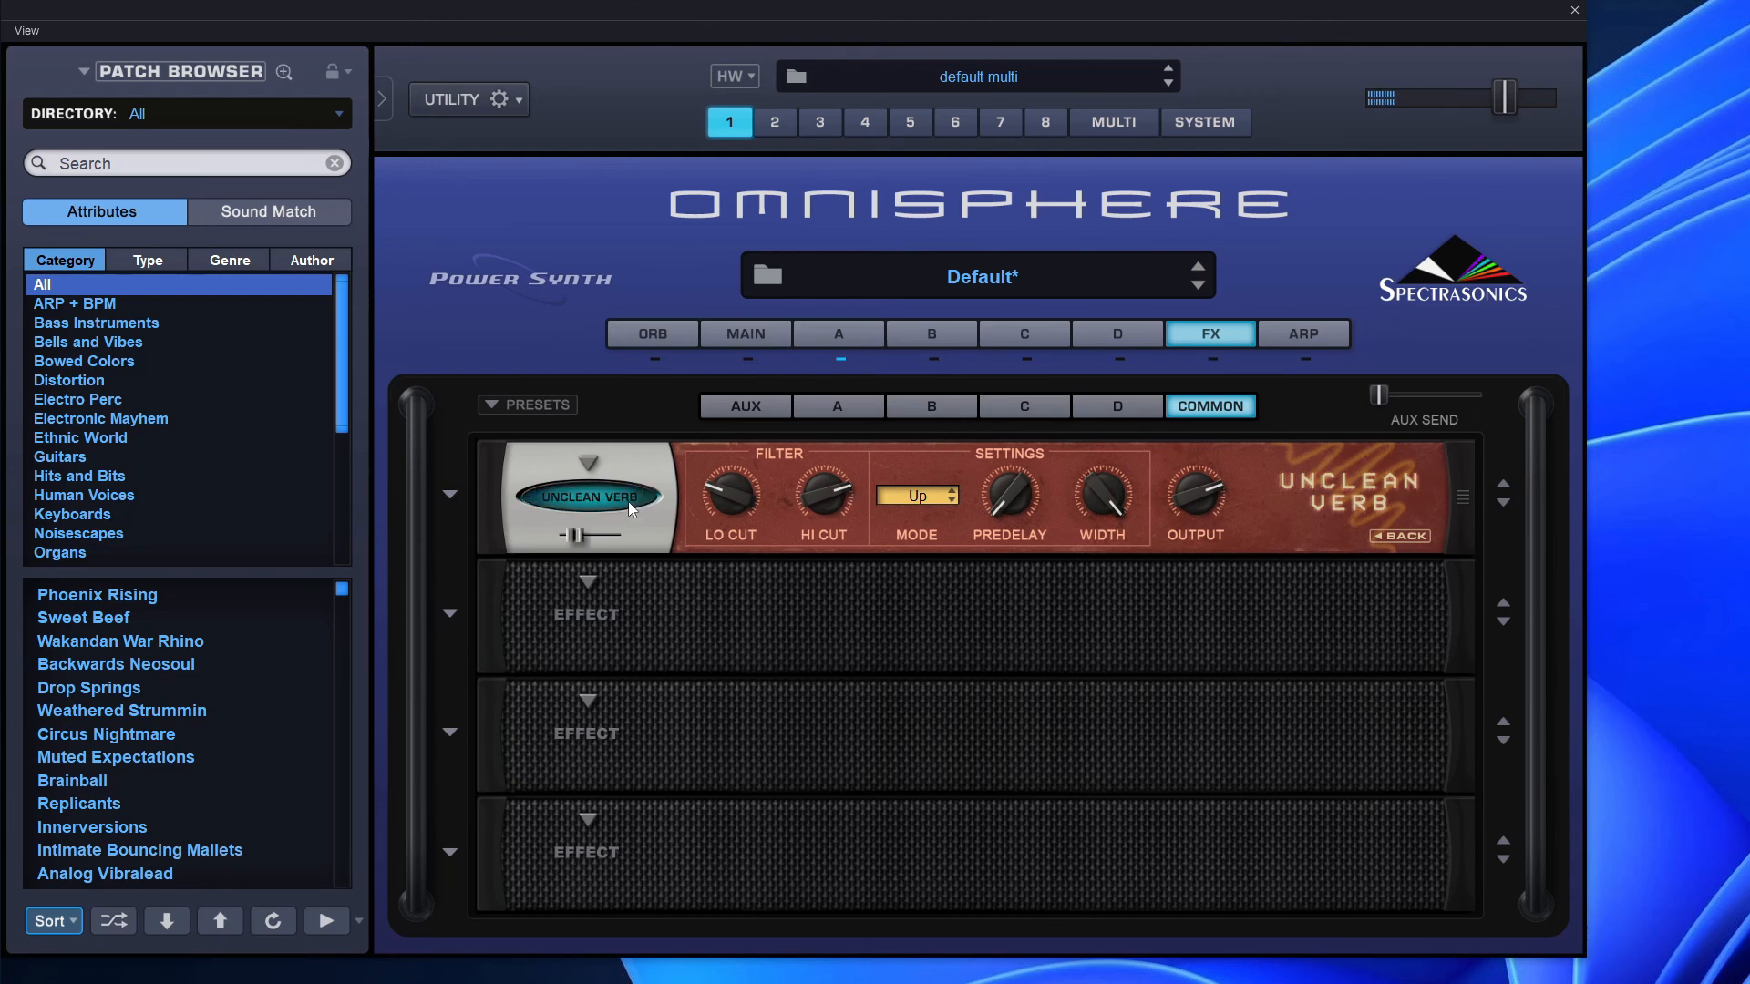
pyautogui.click(627, 502)
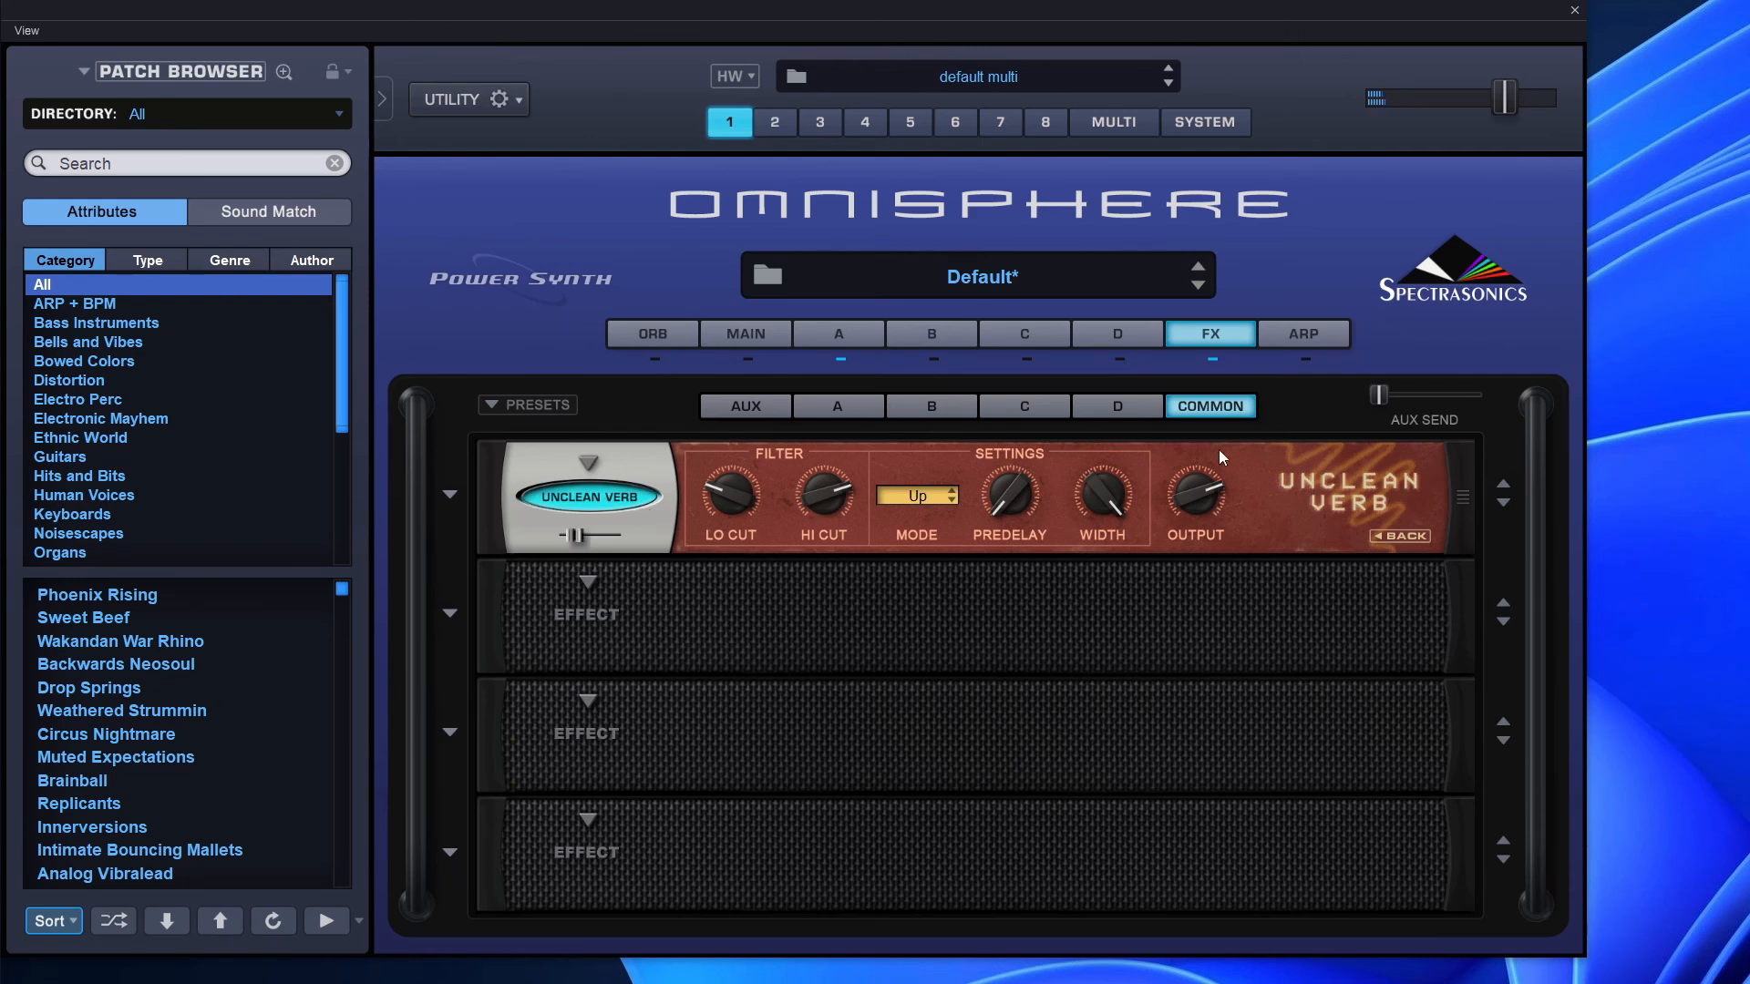
# - Raise Unclean Verb's predelay and reduce it slightly, and try a narrower stereo width before returning it to maximum
pyautogui.moveTo(1030, 497); pyautogui.dragTo(1037, 393)
pyautogui.moveTo(1087, 497); pyautogui.dragTo(1100, 683)
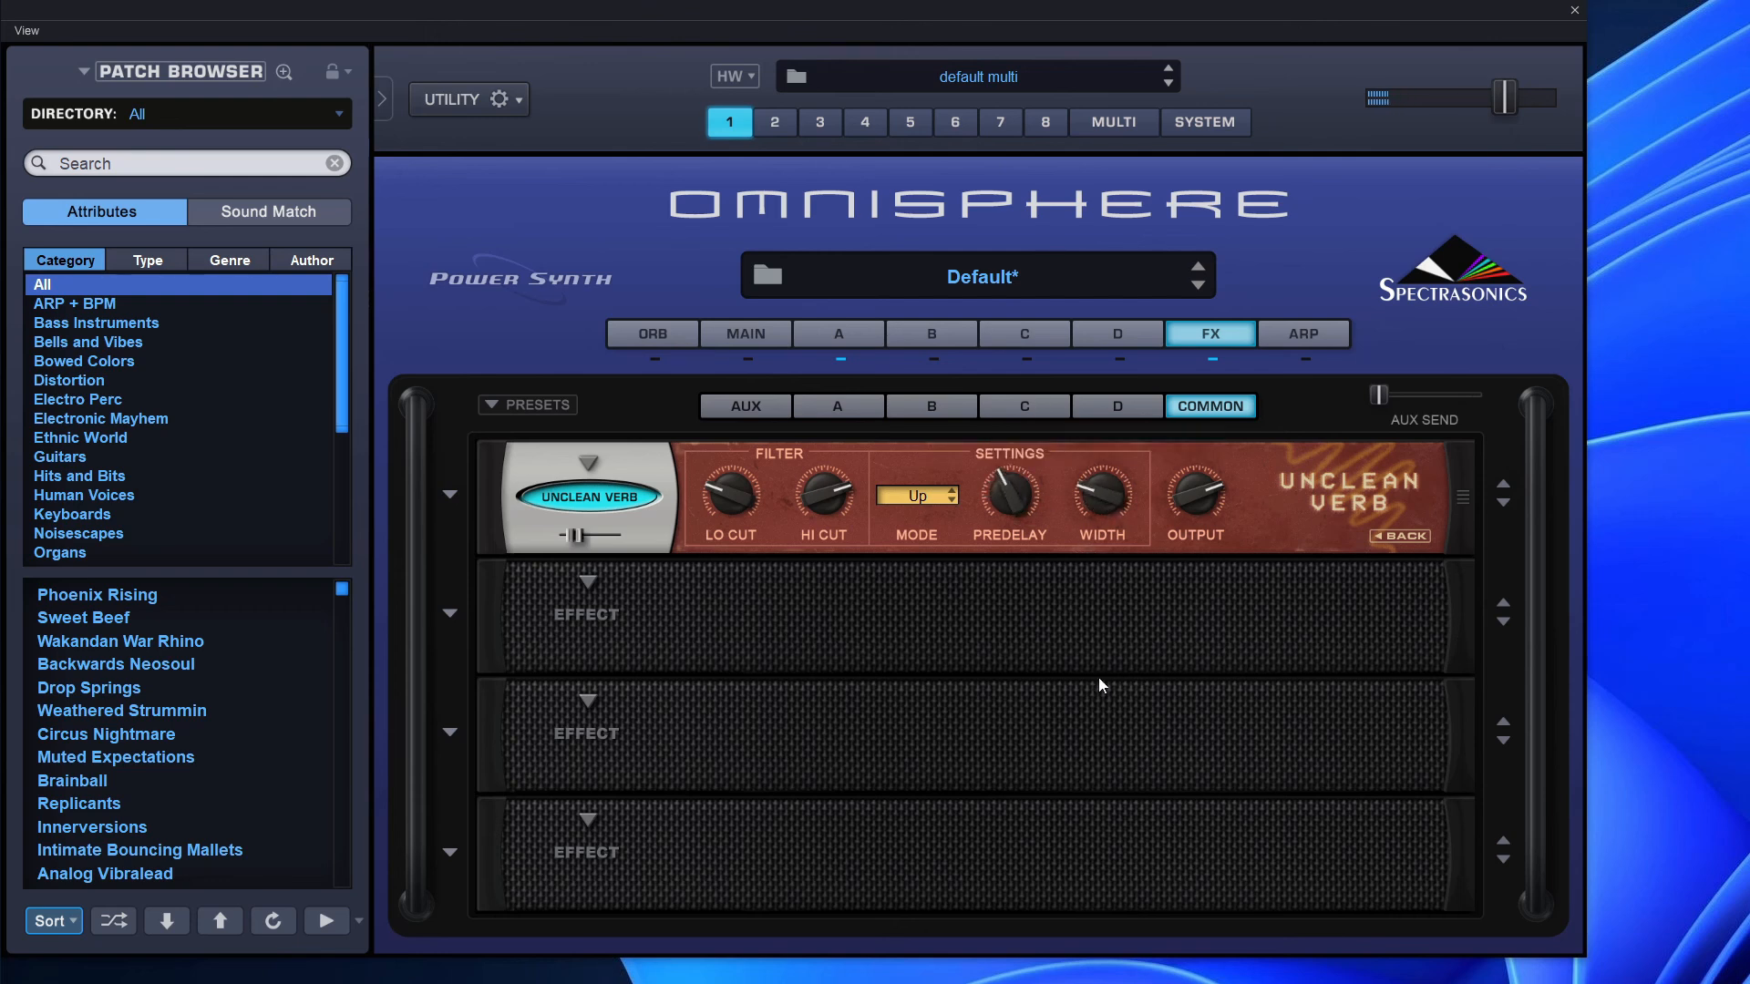
pyautogui.moveTo(1082, 512); pyautogui.dragTo(1146, 326)
pyautogui.moveTo(1106, 493)
pyautogui.mouseDown()
pyautogui.moveTo(1084, 560)
pyautogui.moveTo(1082, 811)
pyautogui.moveTo(1128, 481)
pyautogui.mouseUp()
pyautogui.moveTo(1014, 487); pyautogui.dragTo(1020, 512)
# - Try the Down mode, lower the predelay to about 27.6 ms, and set the mode to Steel
pyautogui.click(919, 496)
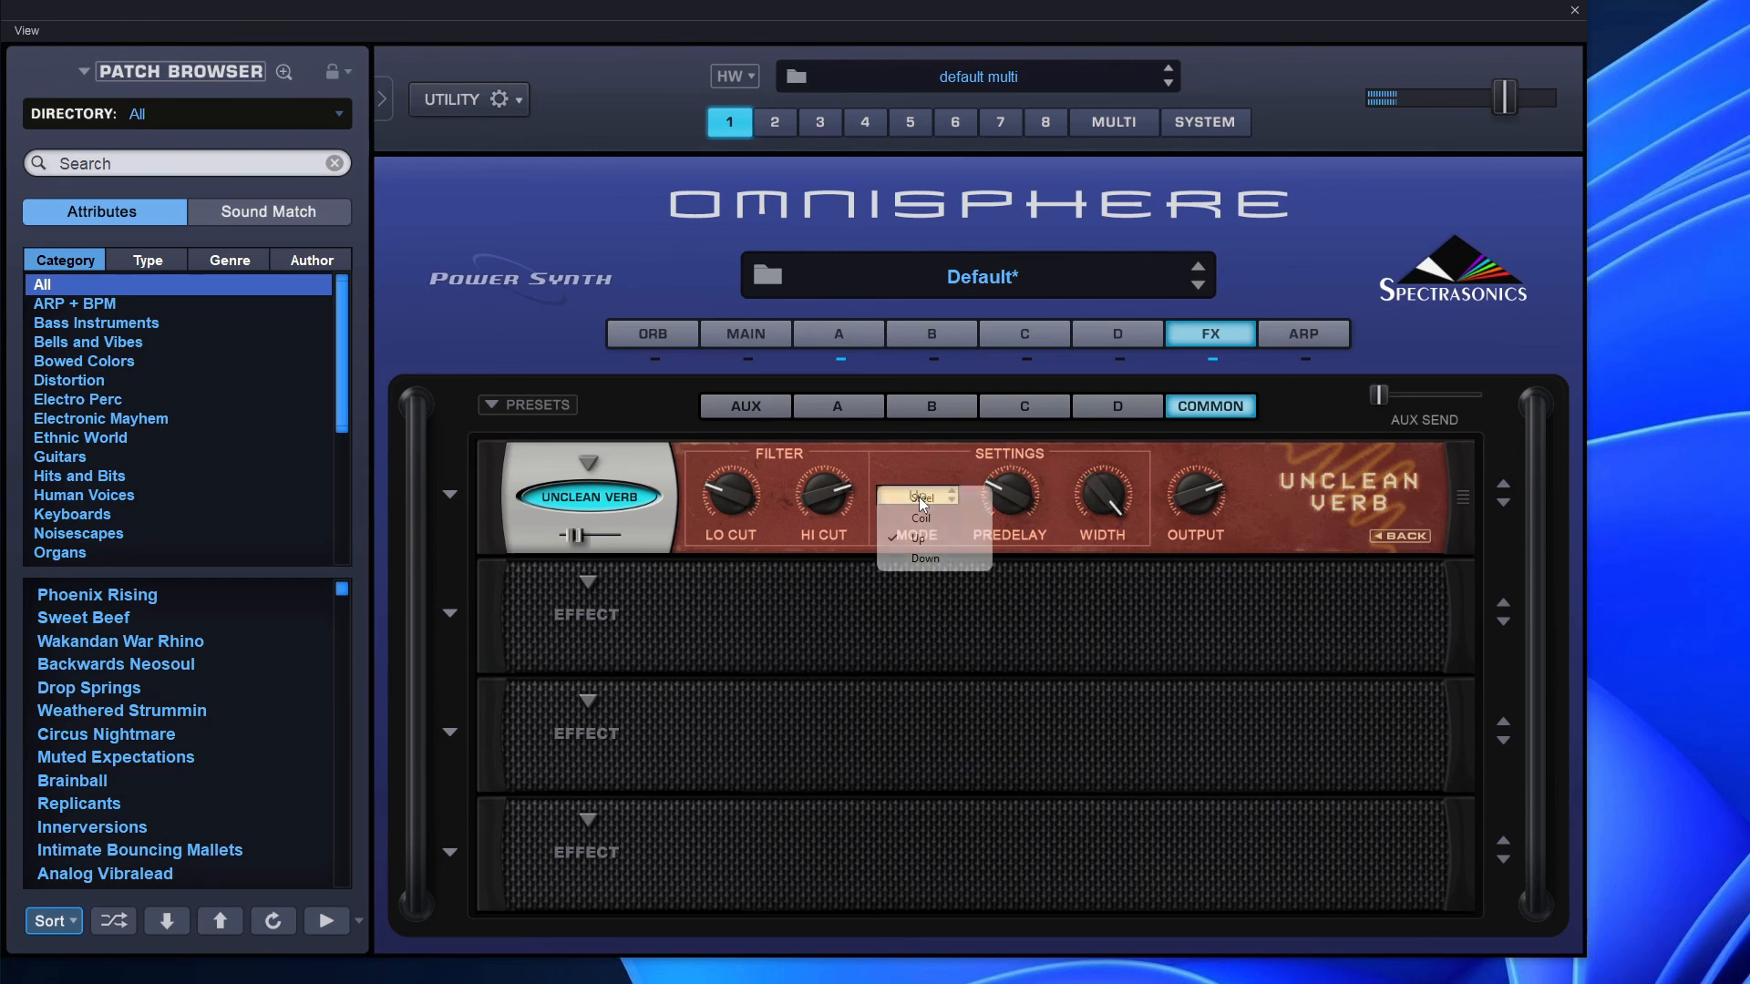
pyautogui.click(926, 559)
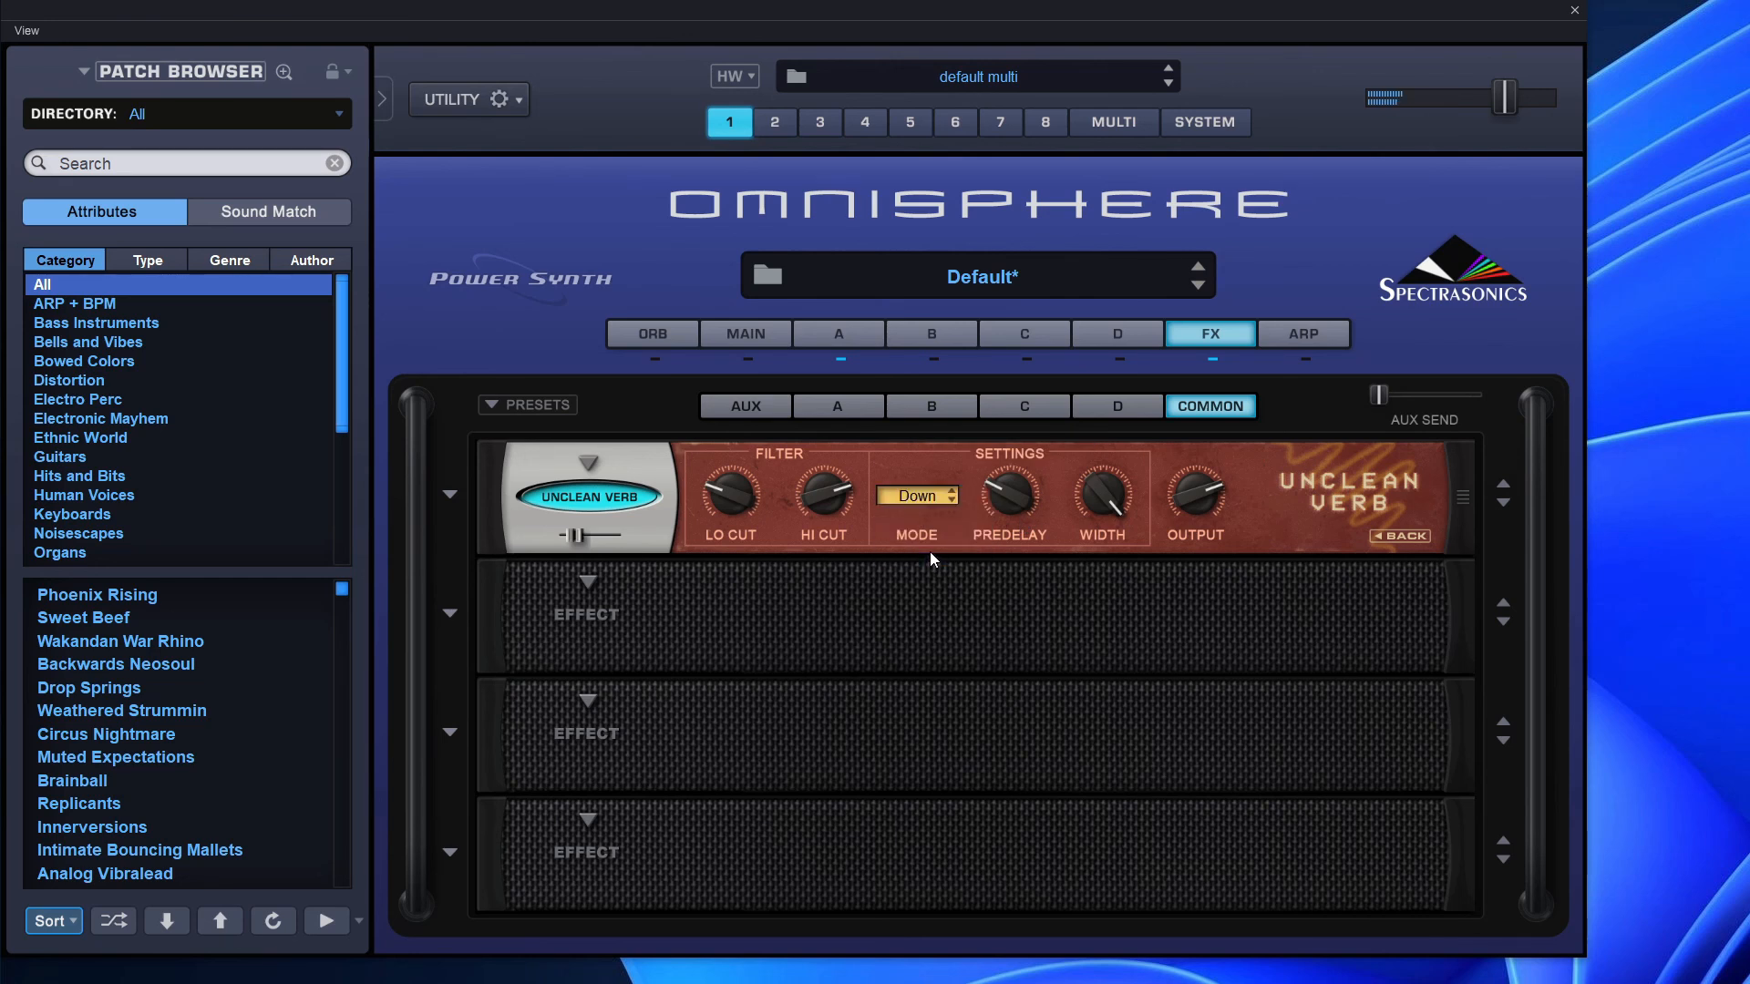
pyautogui.moveTo(997, 489); pyautogui.dragTo(993, 499)
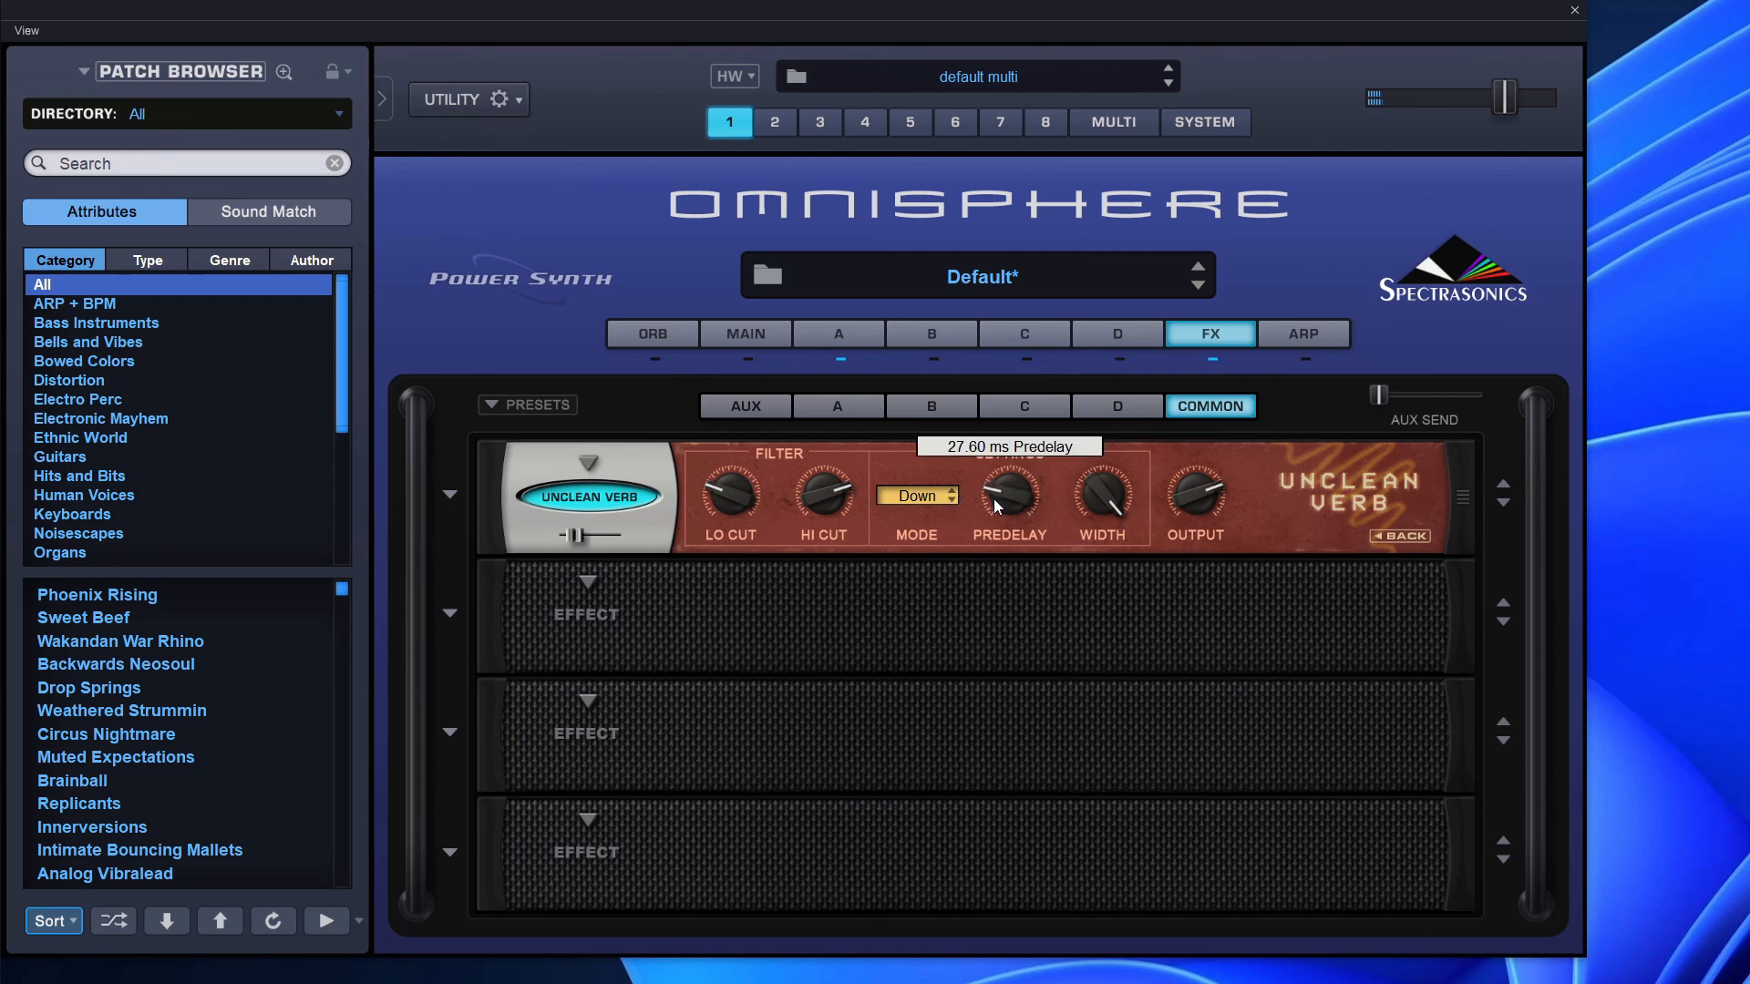
pyautogui.click(925, 499)
pyautogui.click(926, 500)
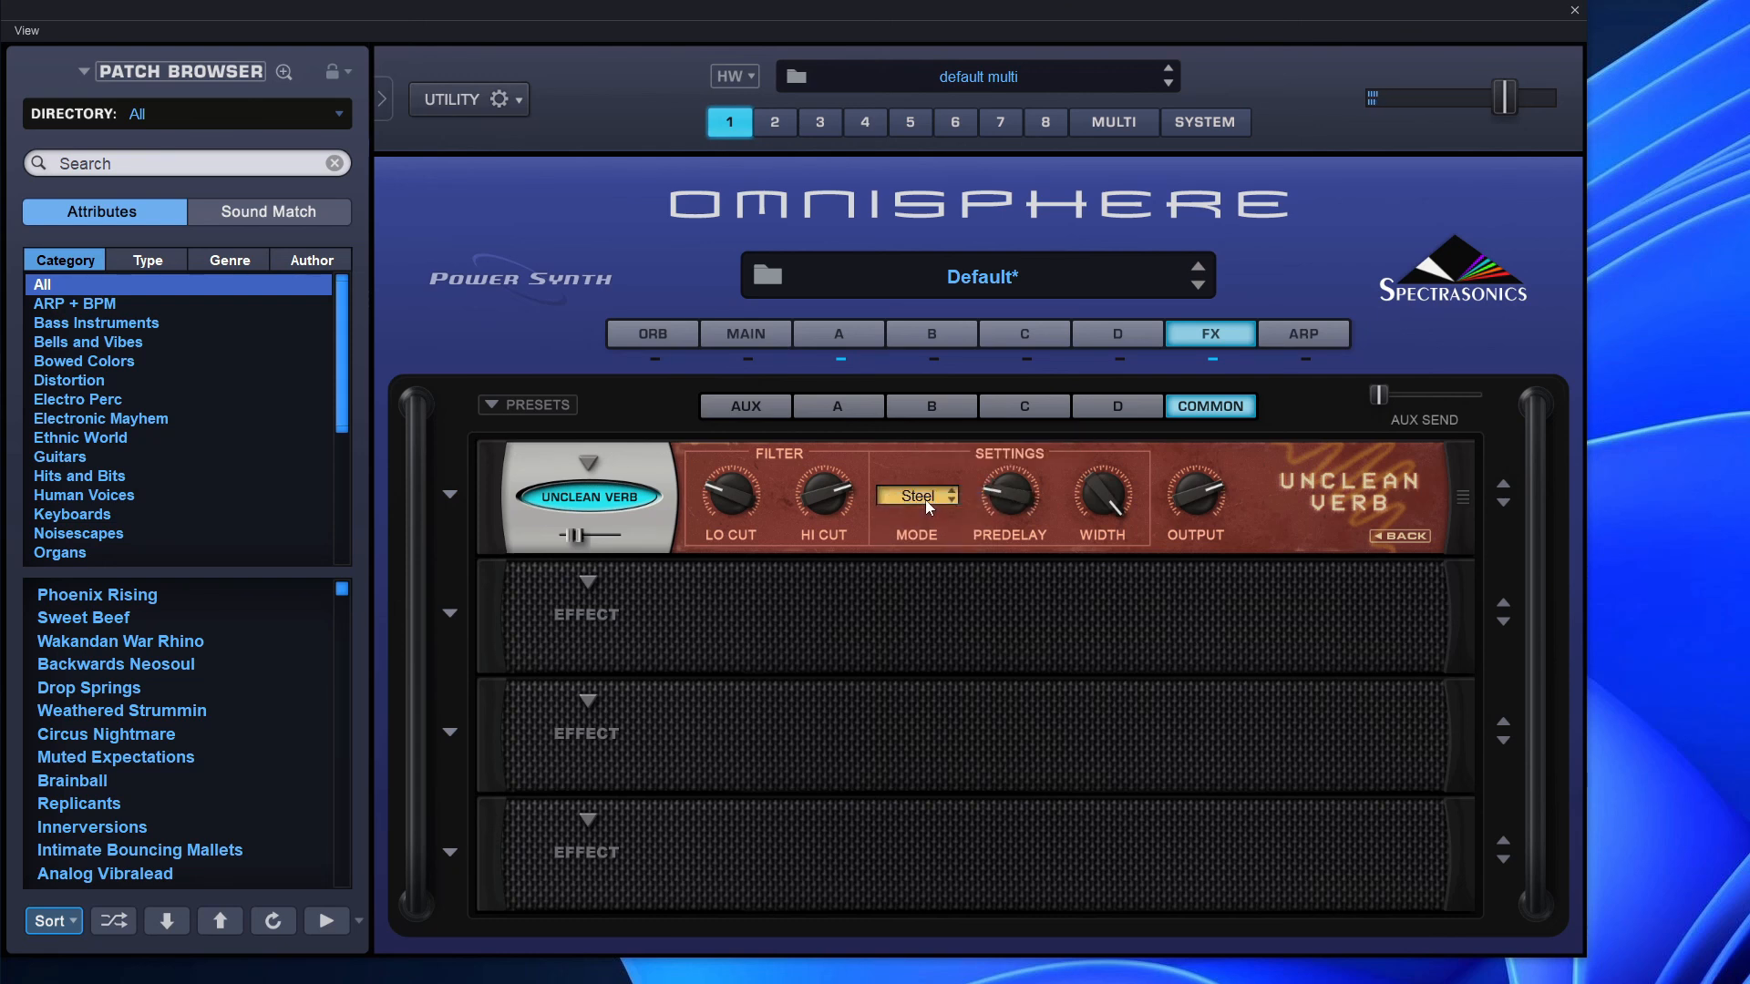